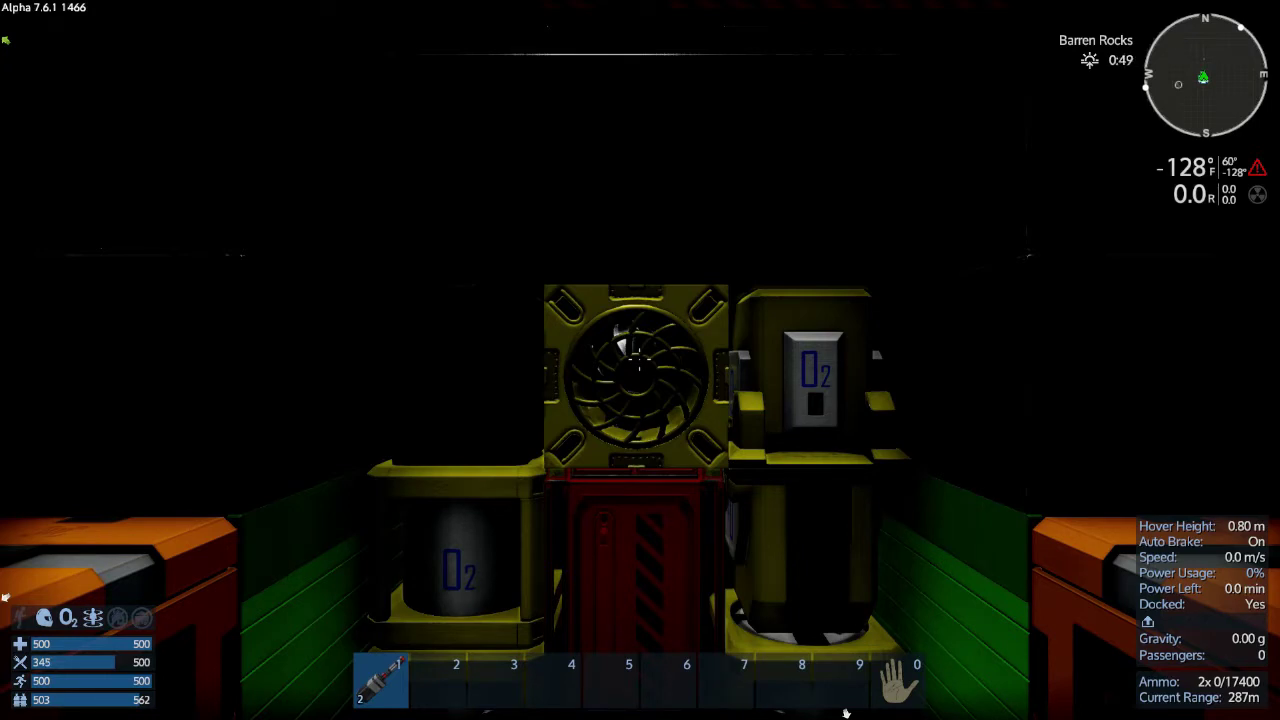
Step: Power on the hover vehicle's lights and systems, undock it, and switch to the chase camera
key("e")
key("f")
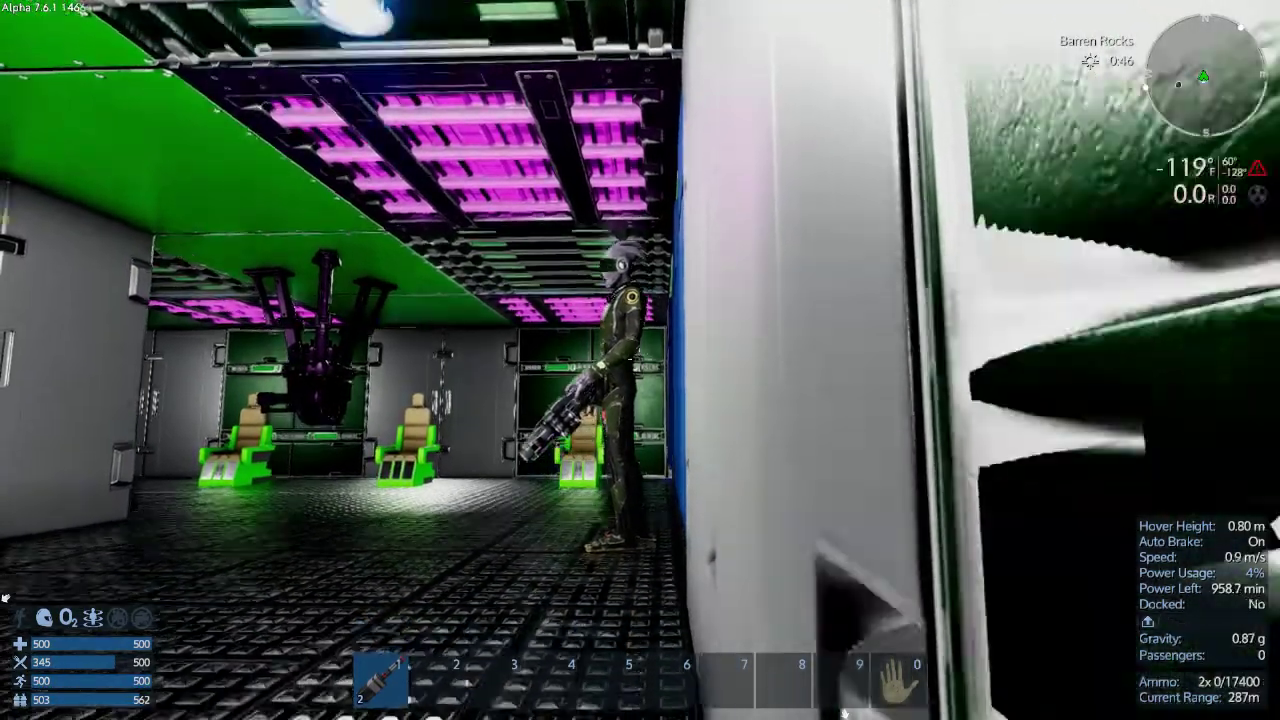
key("f")
key("w")
key("v")
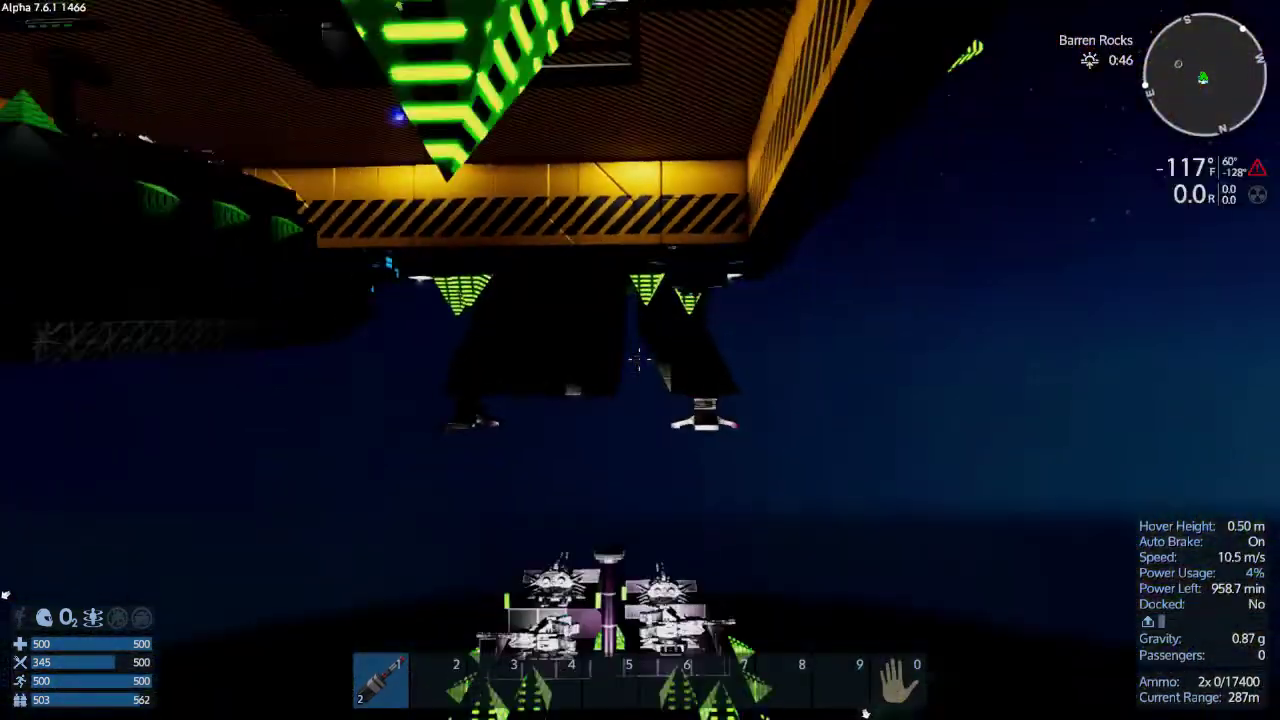
Step: Accelerate away from the station across the Alien Forest toward the salvage arty marker
key("w")
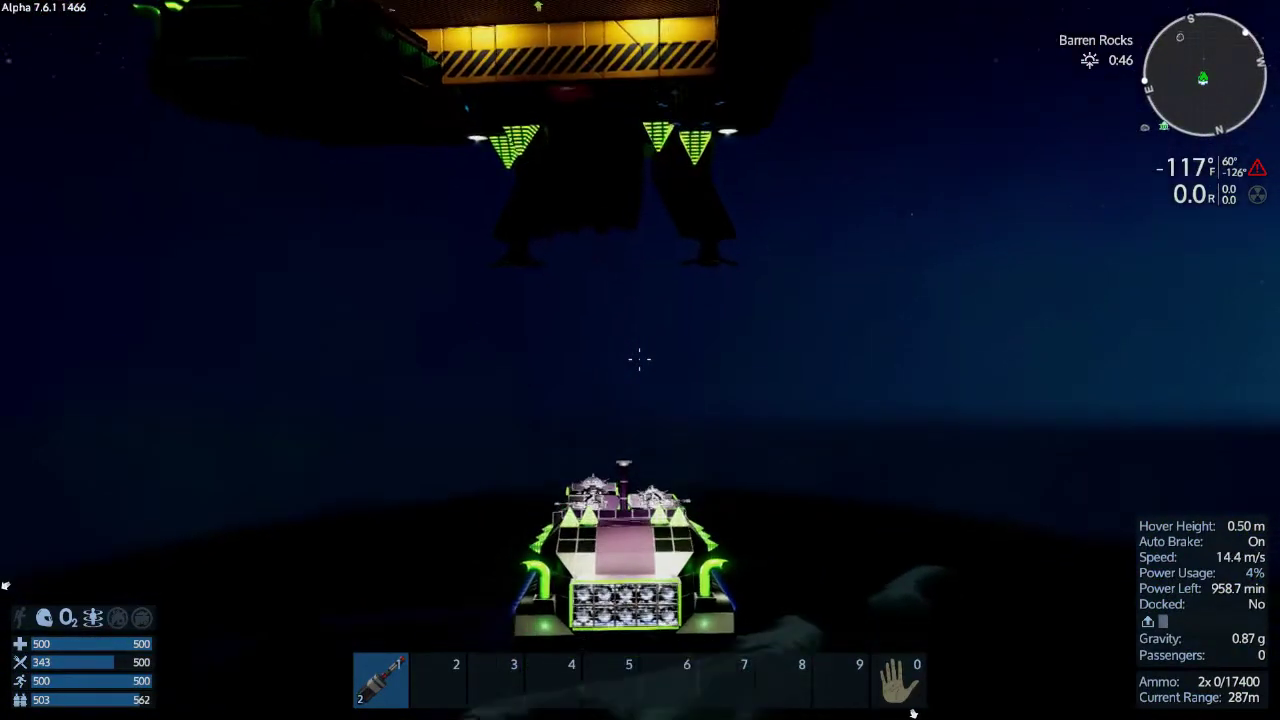
key("w")
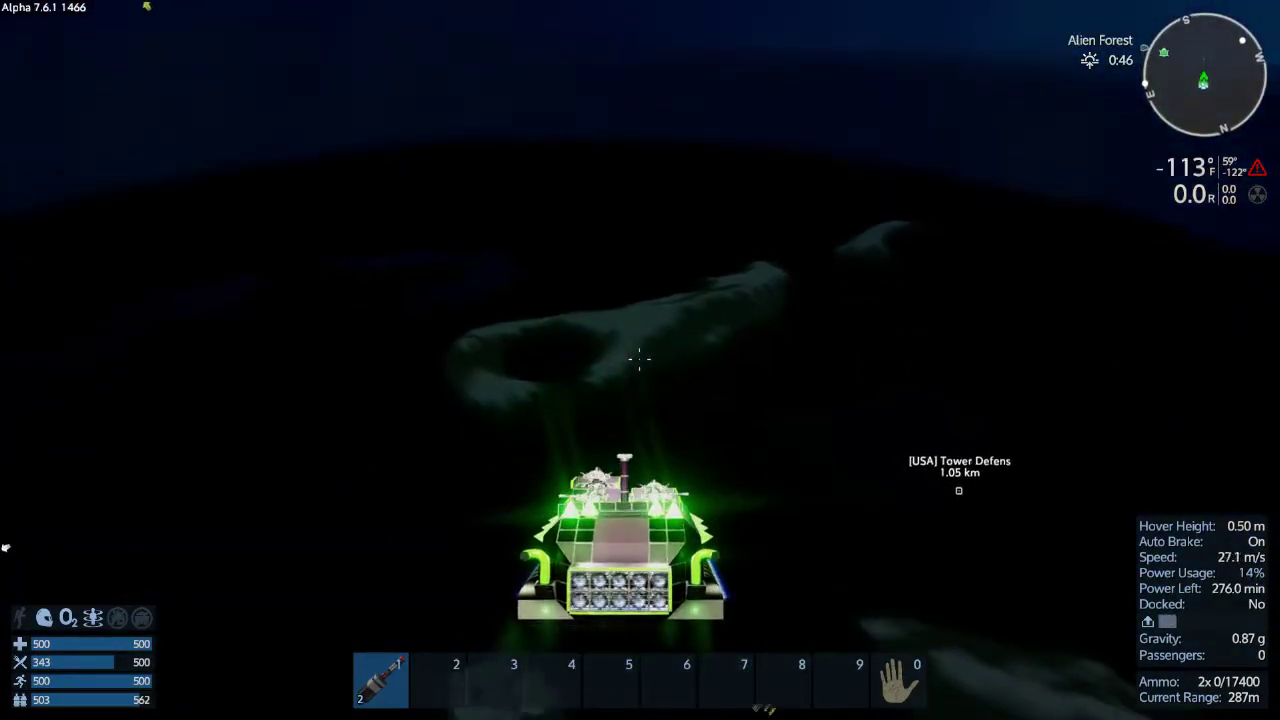
key("w")
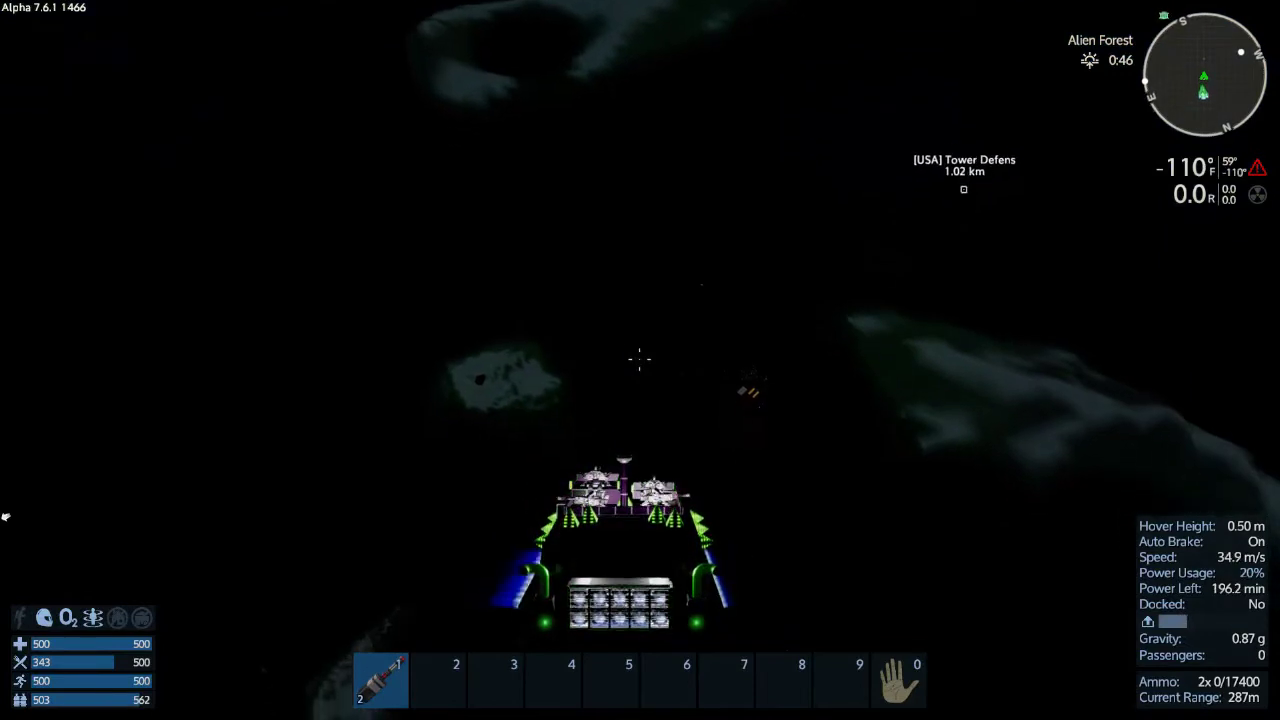
key("w")
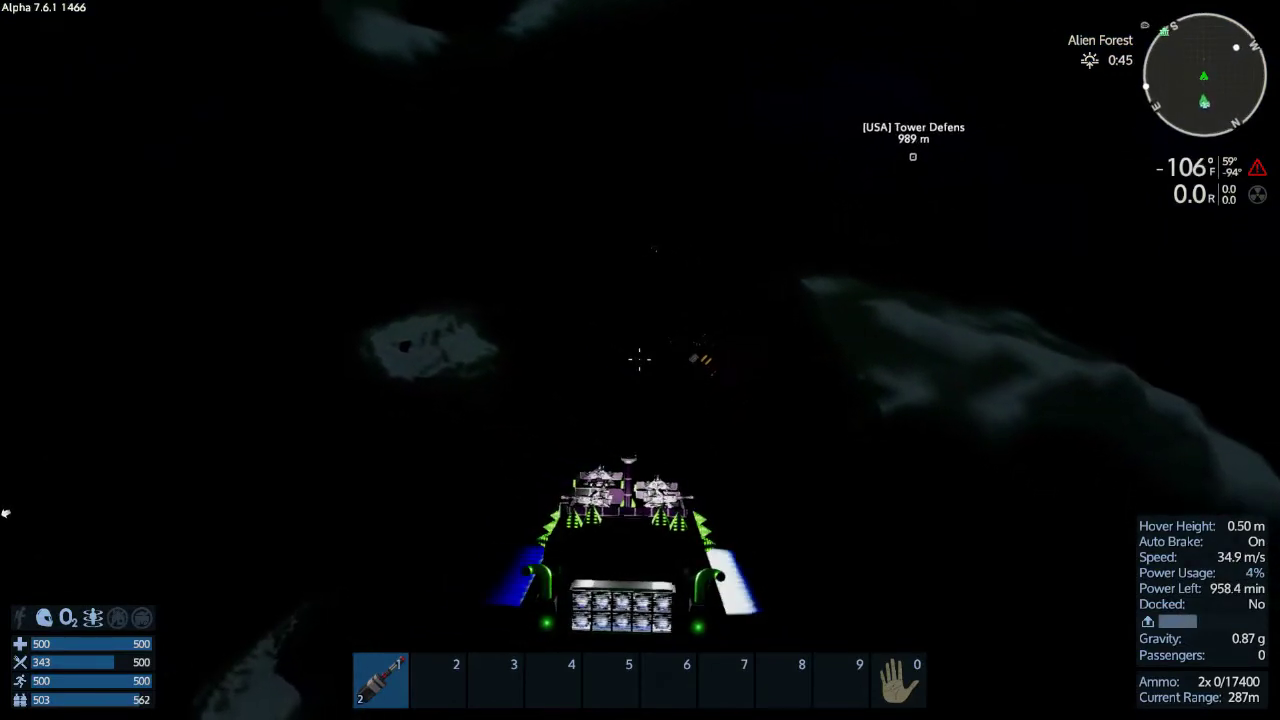
key("w")
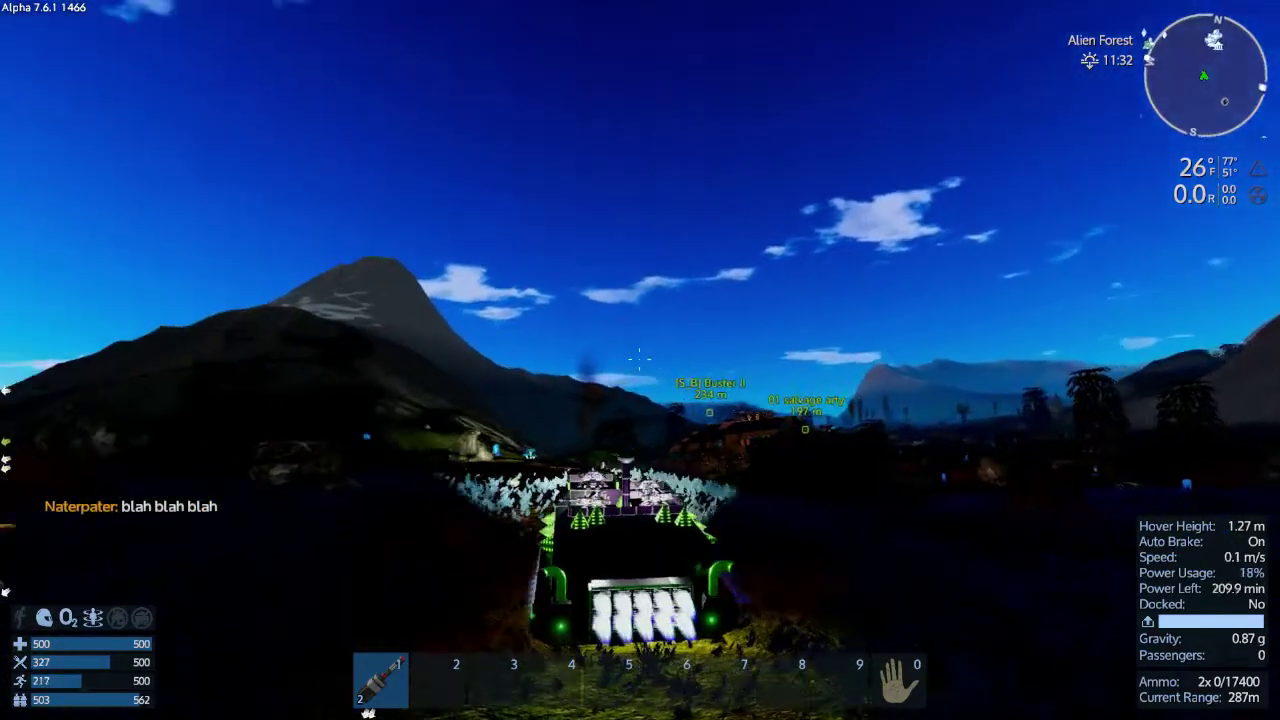
Step: Orbit the camera around the vehicle toward the sun, driving forward briefly
left_click_drag(640, 360, 900, 360)
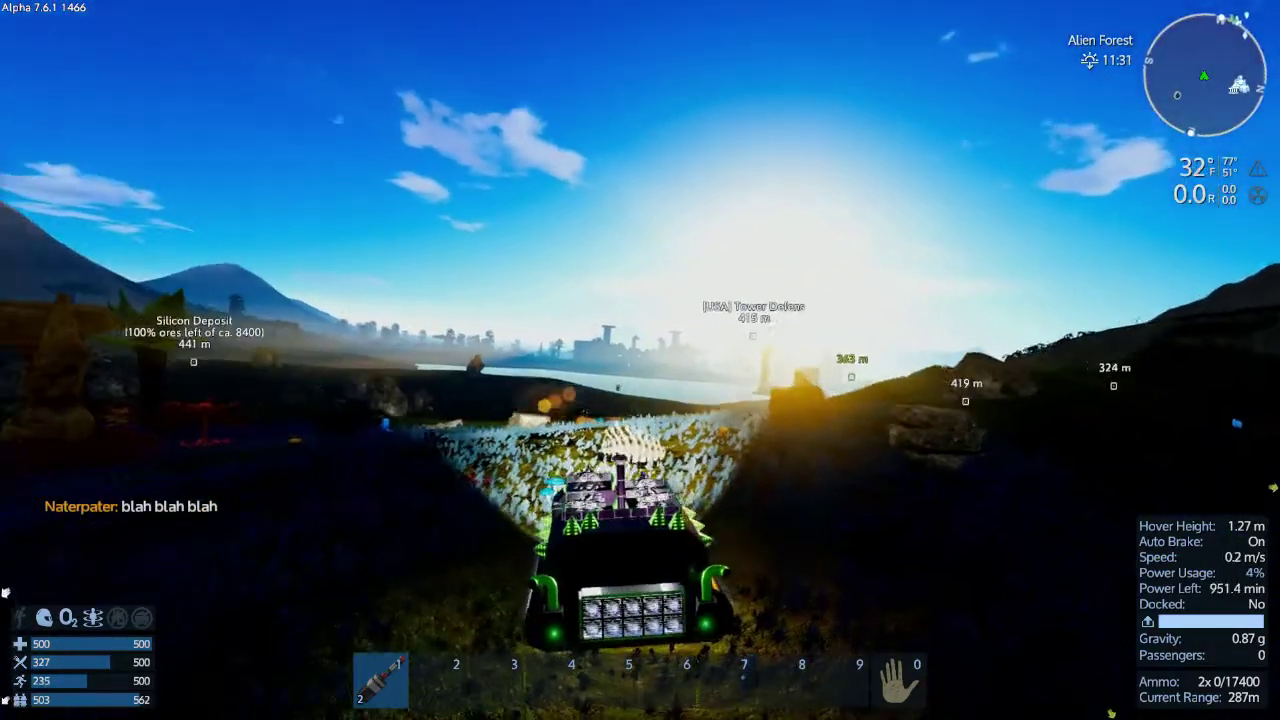
key("w")
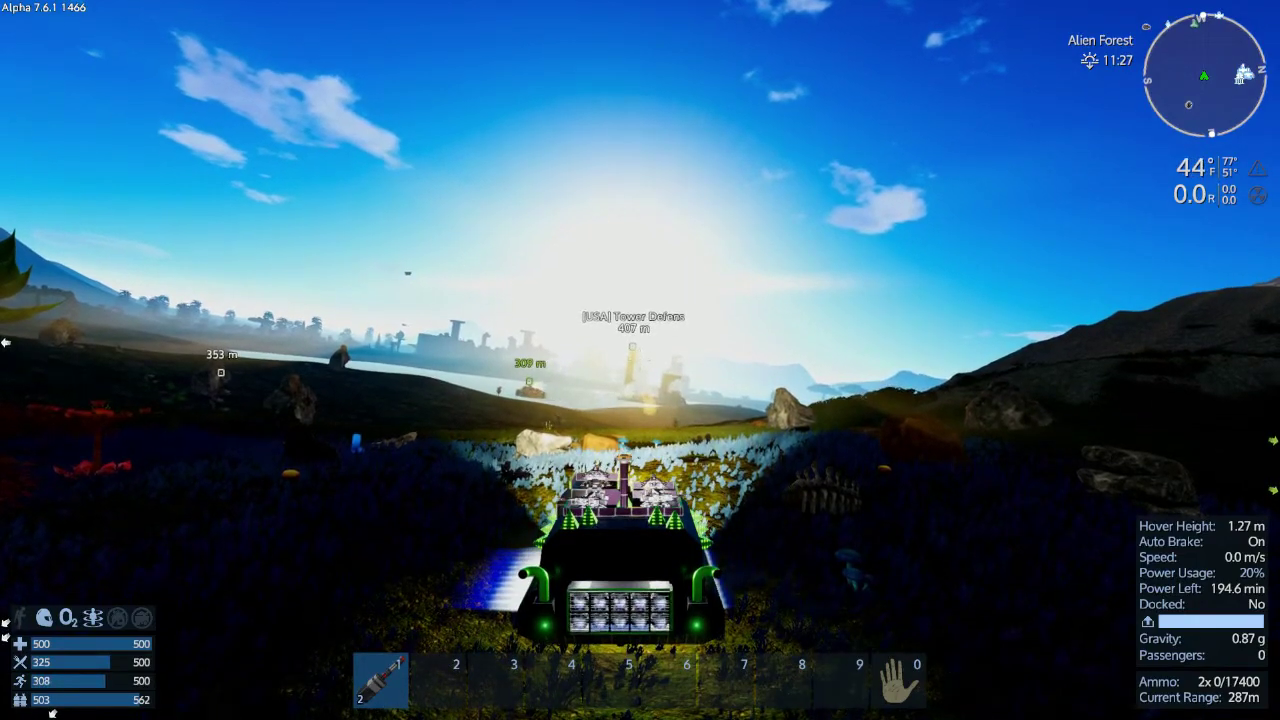
left_click_drag(640, 360, 300, 360)
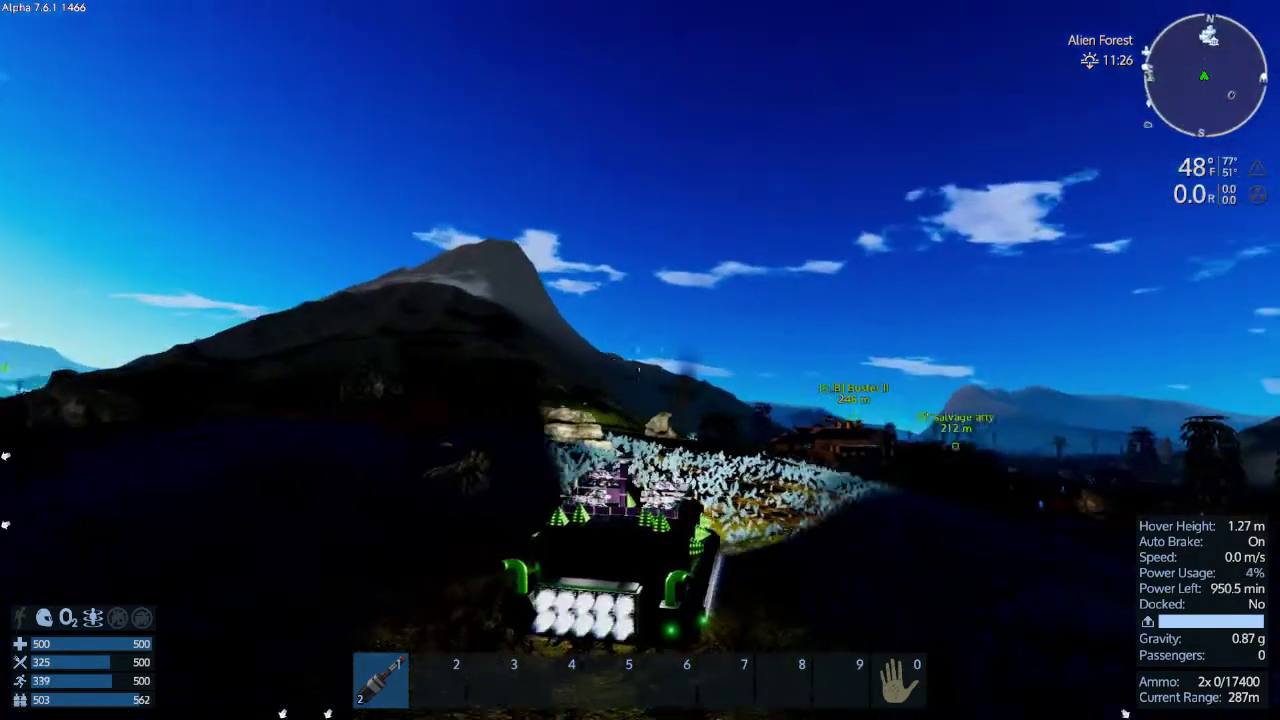
left_click_drag(640, 360, 560, 360)
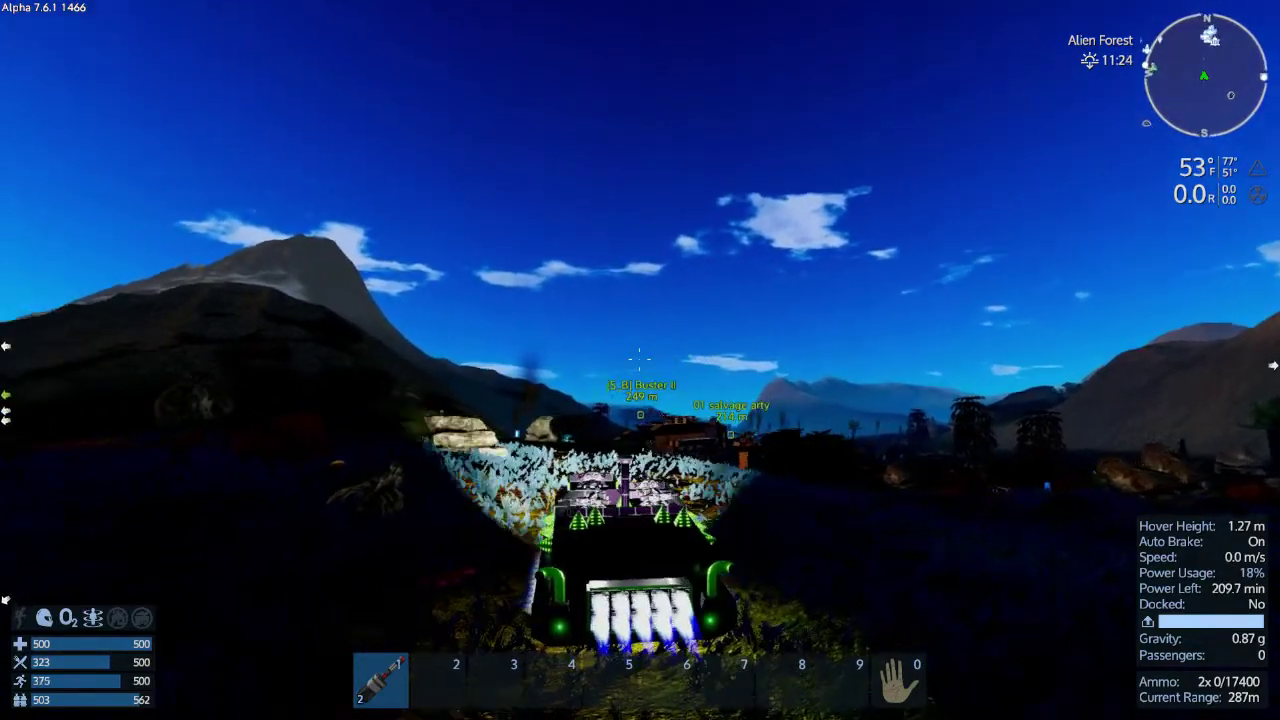
Step: Drive toward the waypoints, stop, and check the map's USA Tower Defense marker 0.4 km away
key("w")
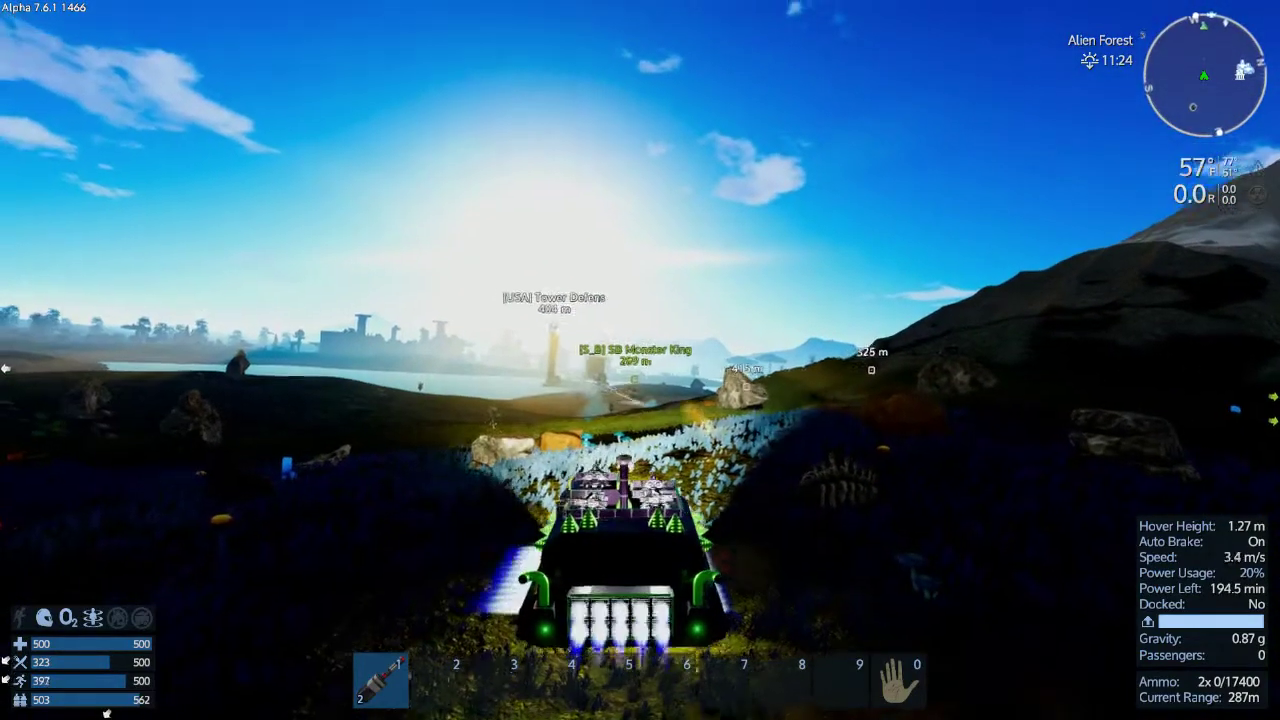
key("w")
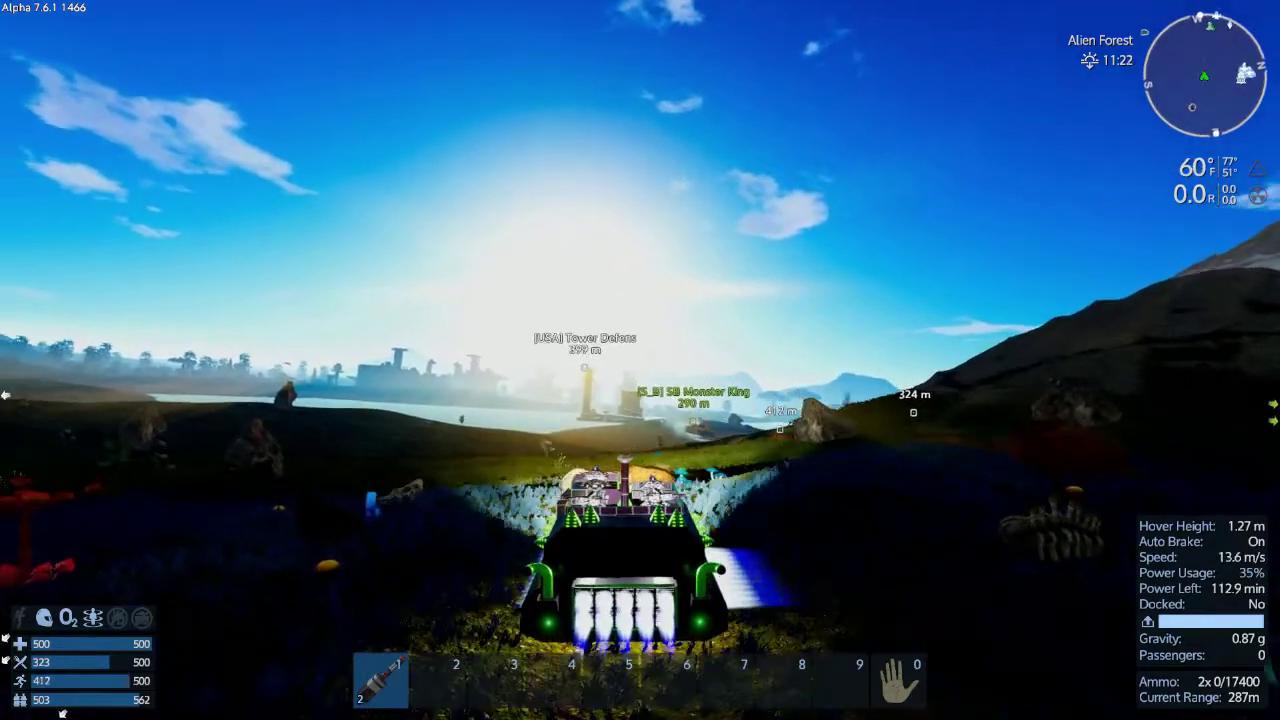
key("w")
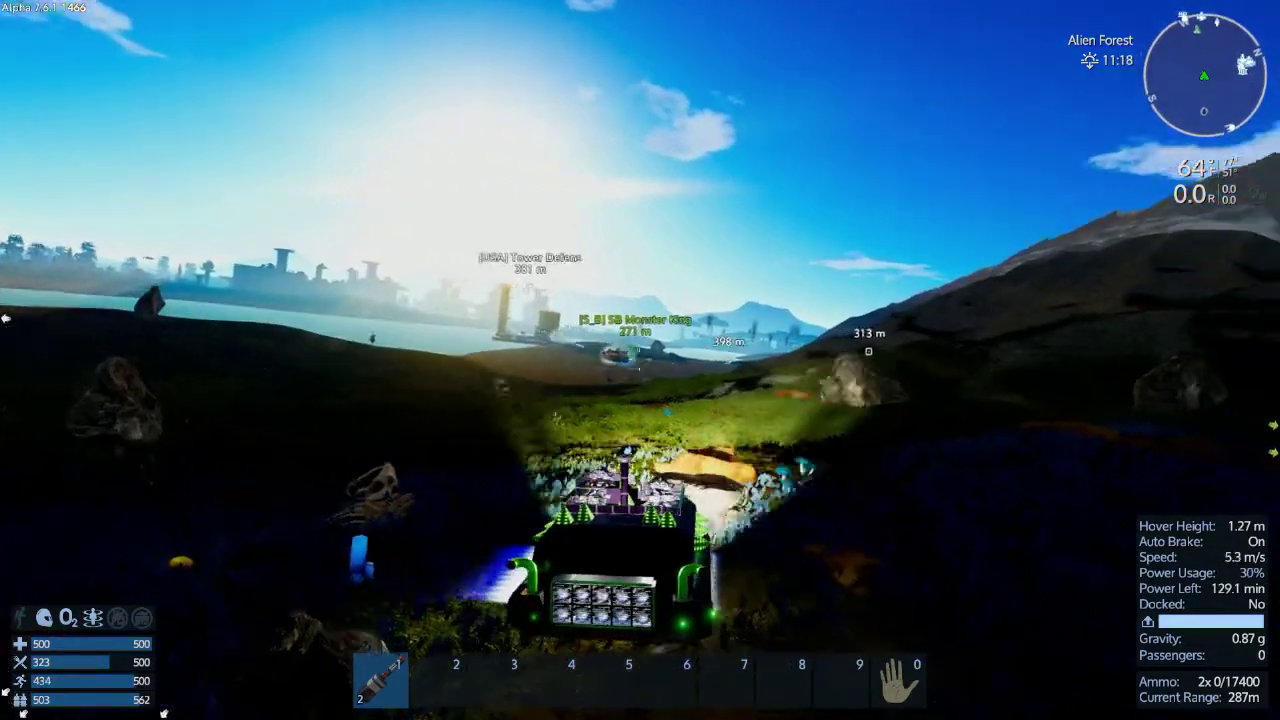
key("w")
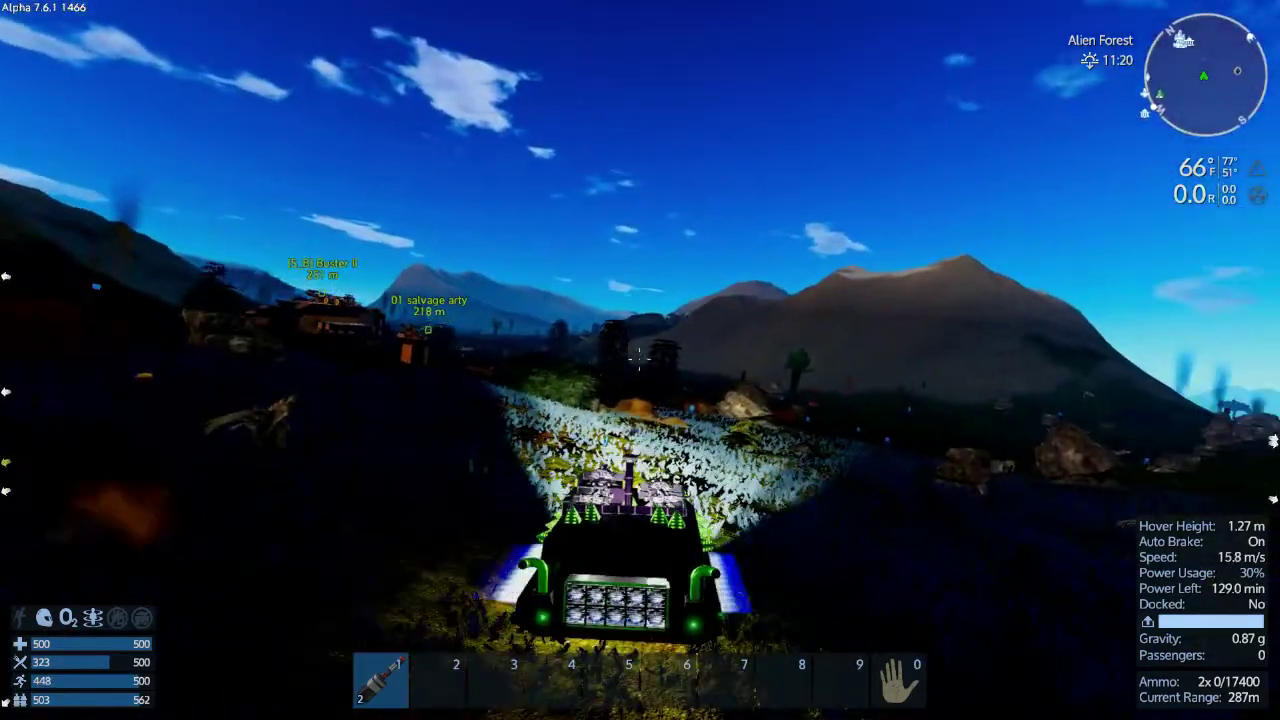
key("w")
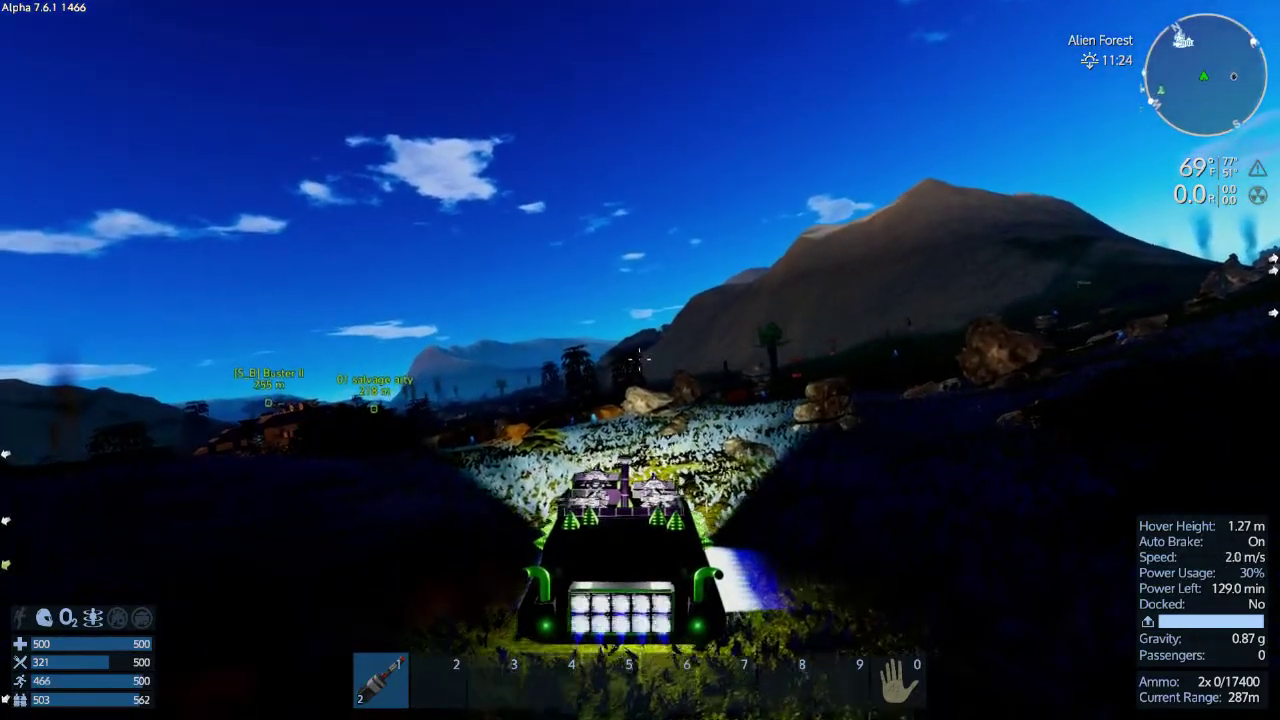
key("a")
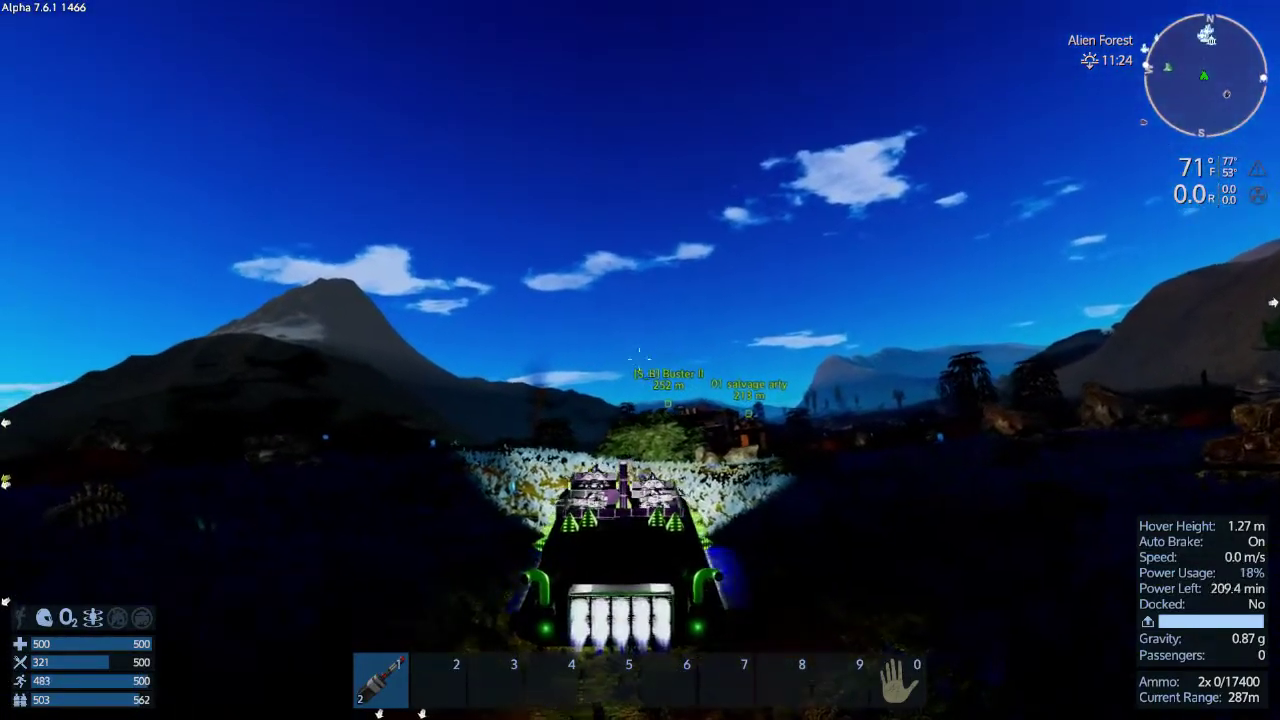
key("m")
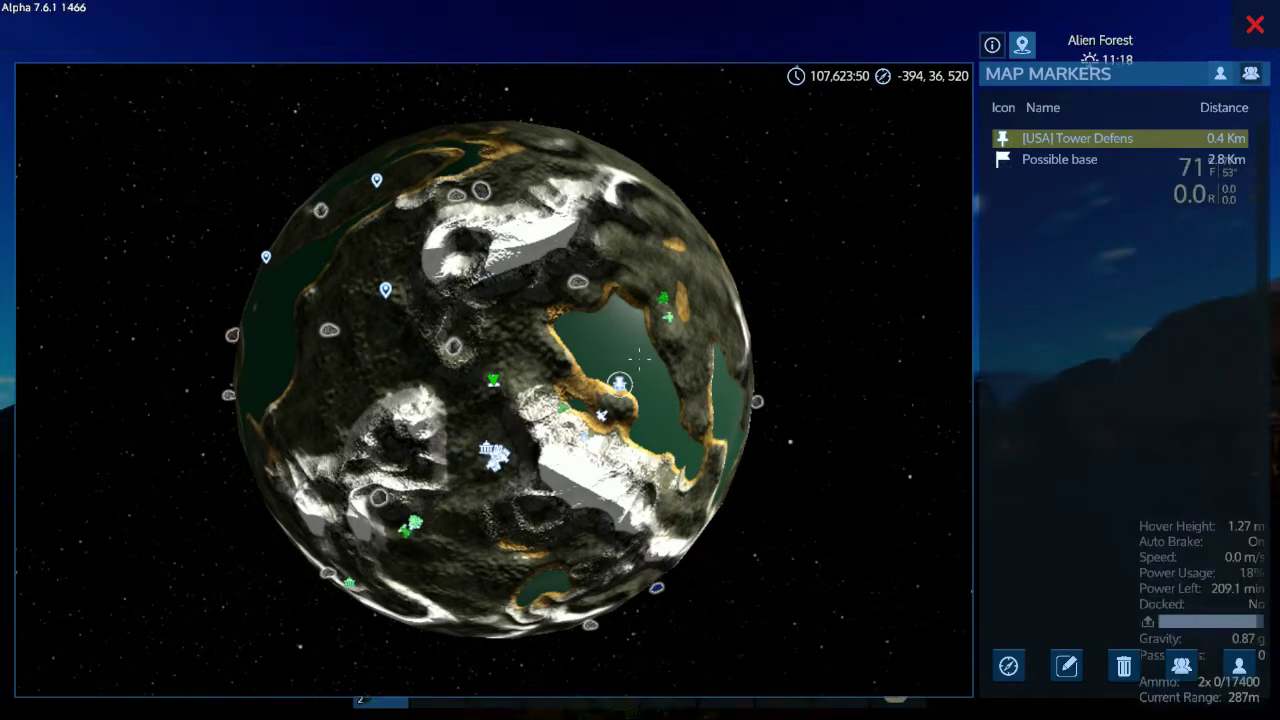
Step: Drive through the dark valley past the Iron Deposit; the map now shows Tower Defense 420 m away
key("m")
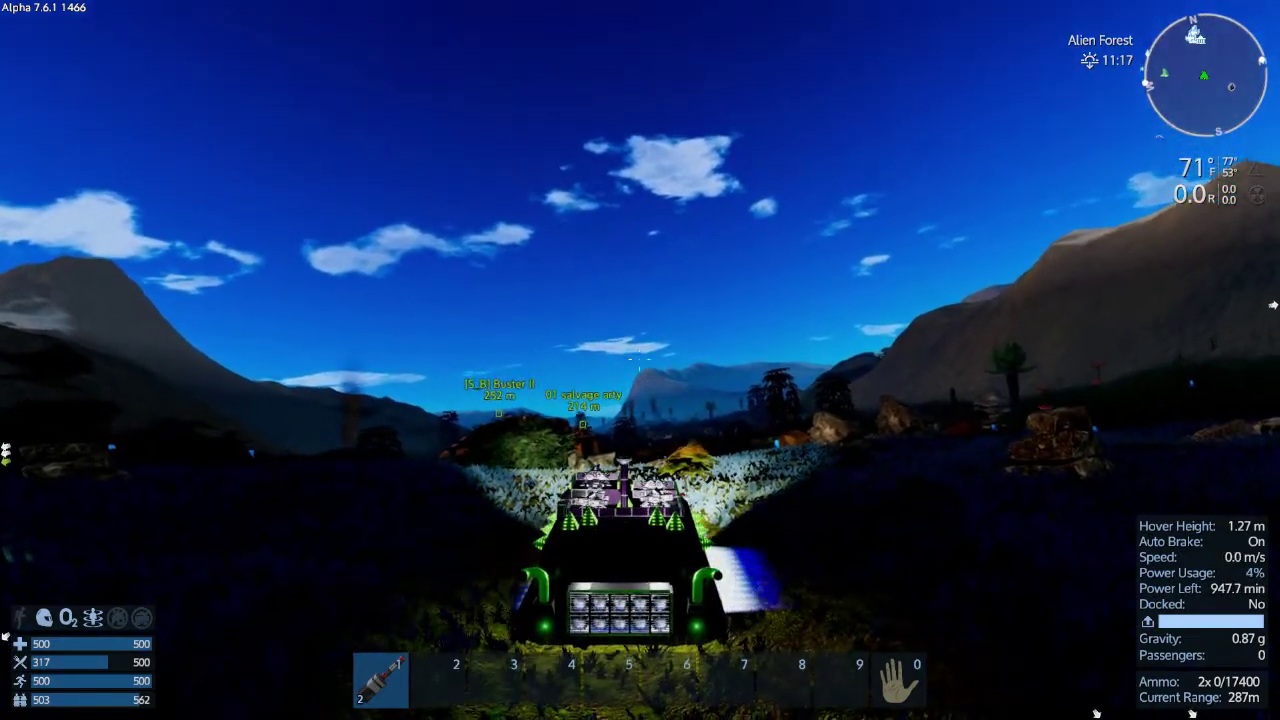
key("w")
key("w")
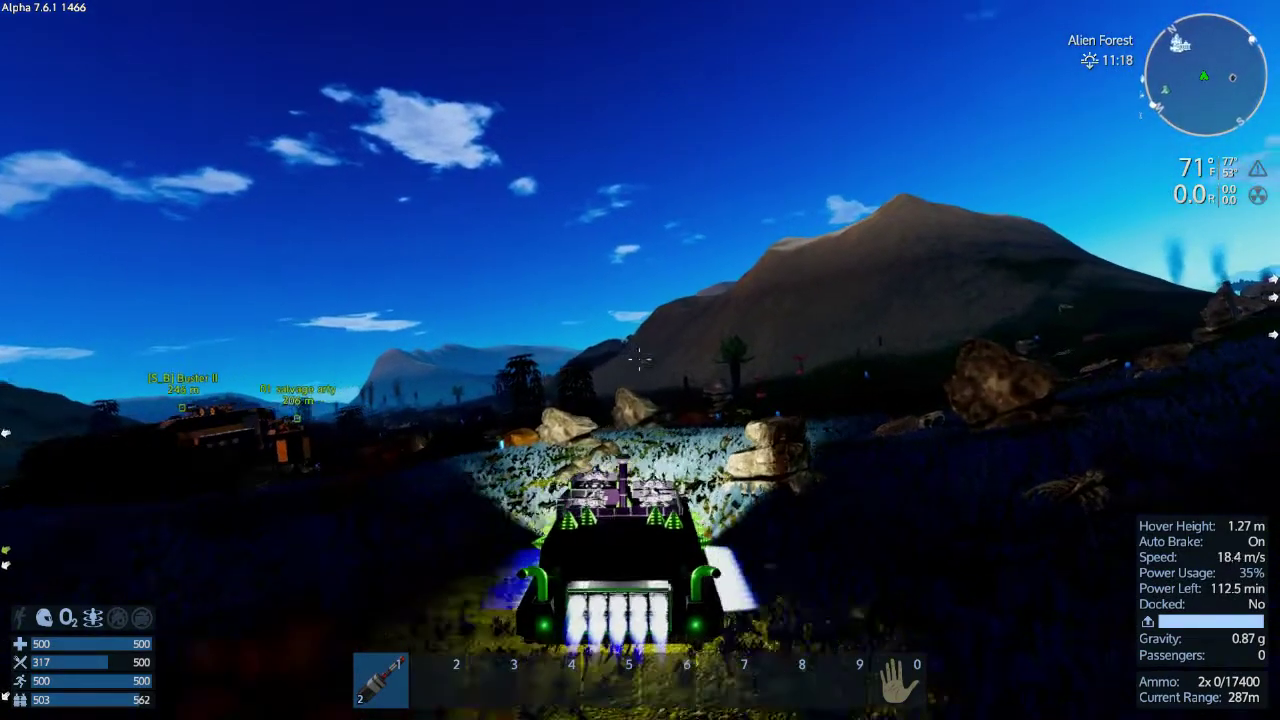
key("w")
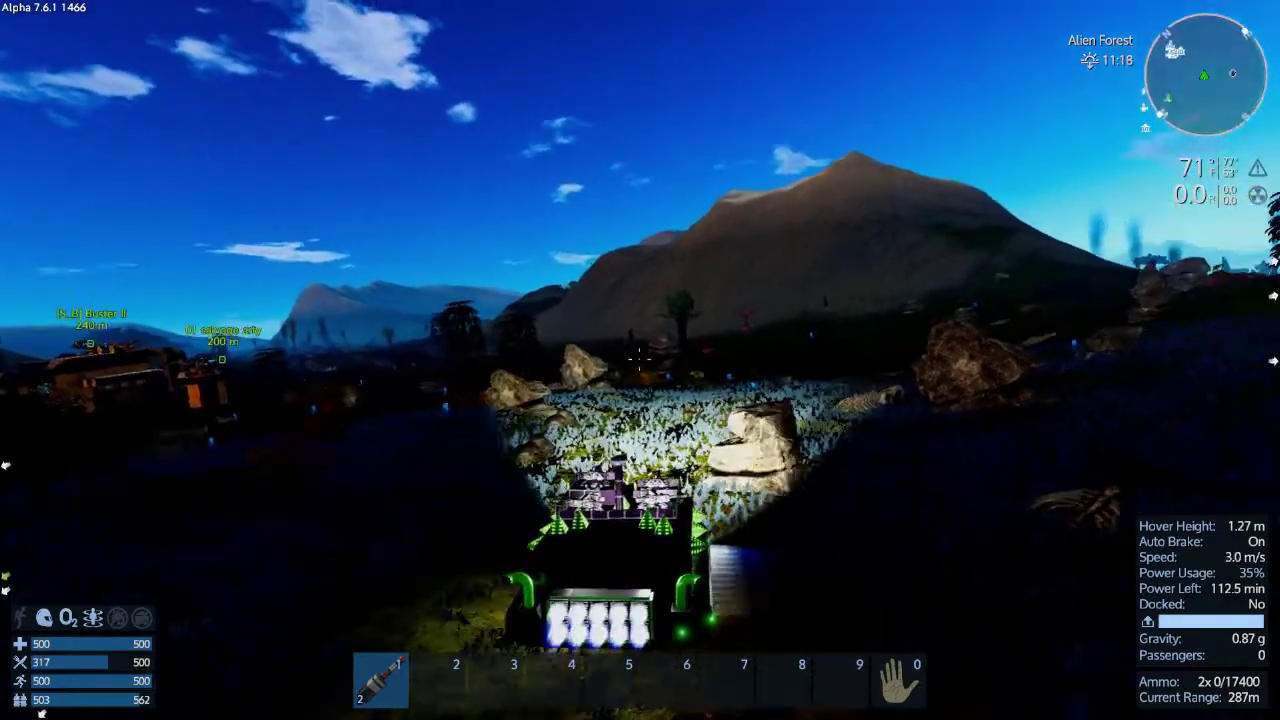
key("w")
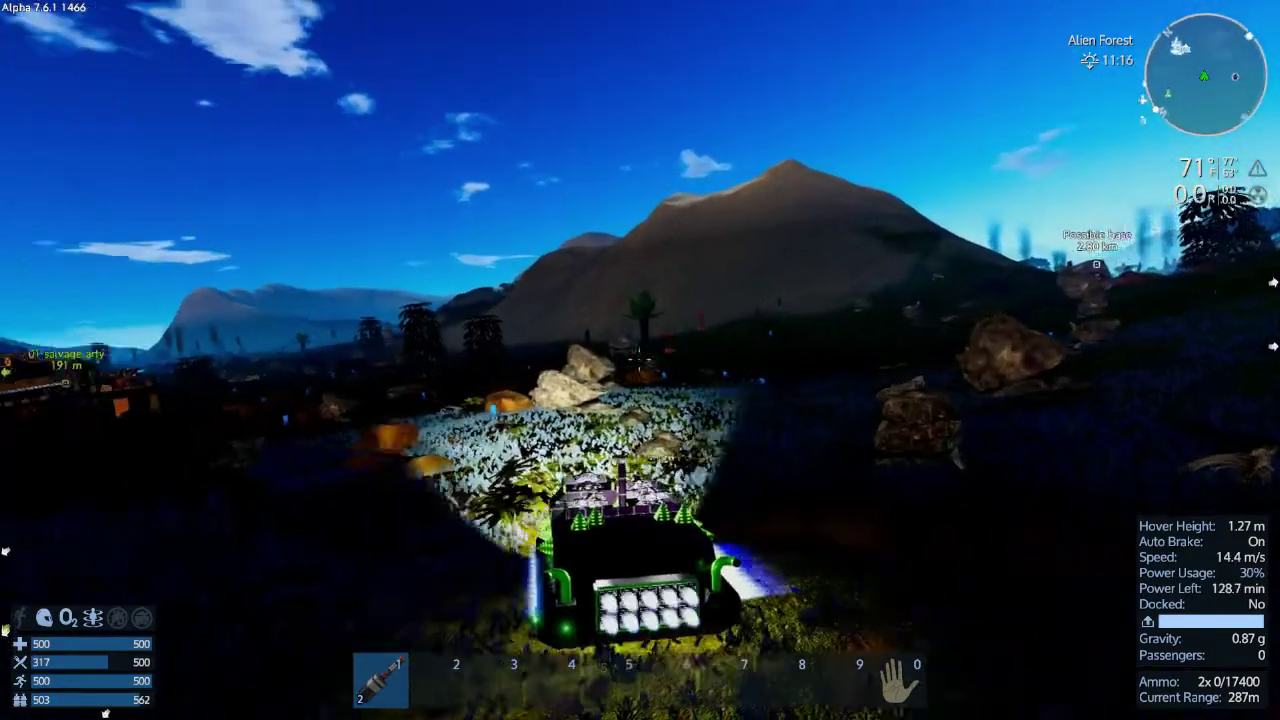
key("w")
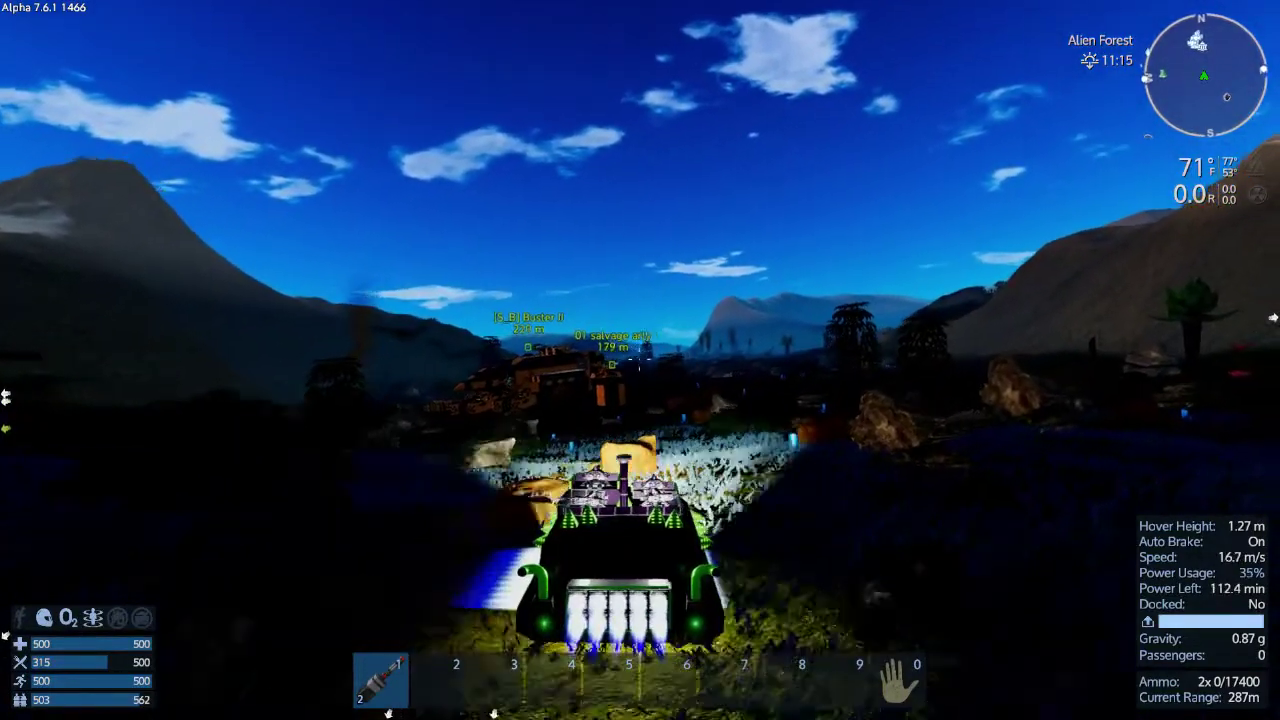
key("w")
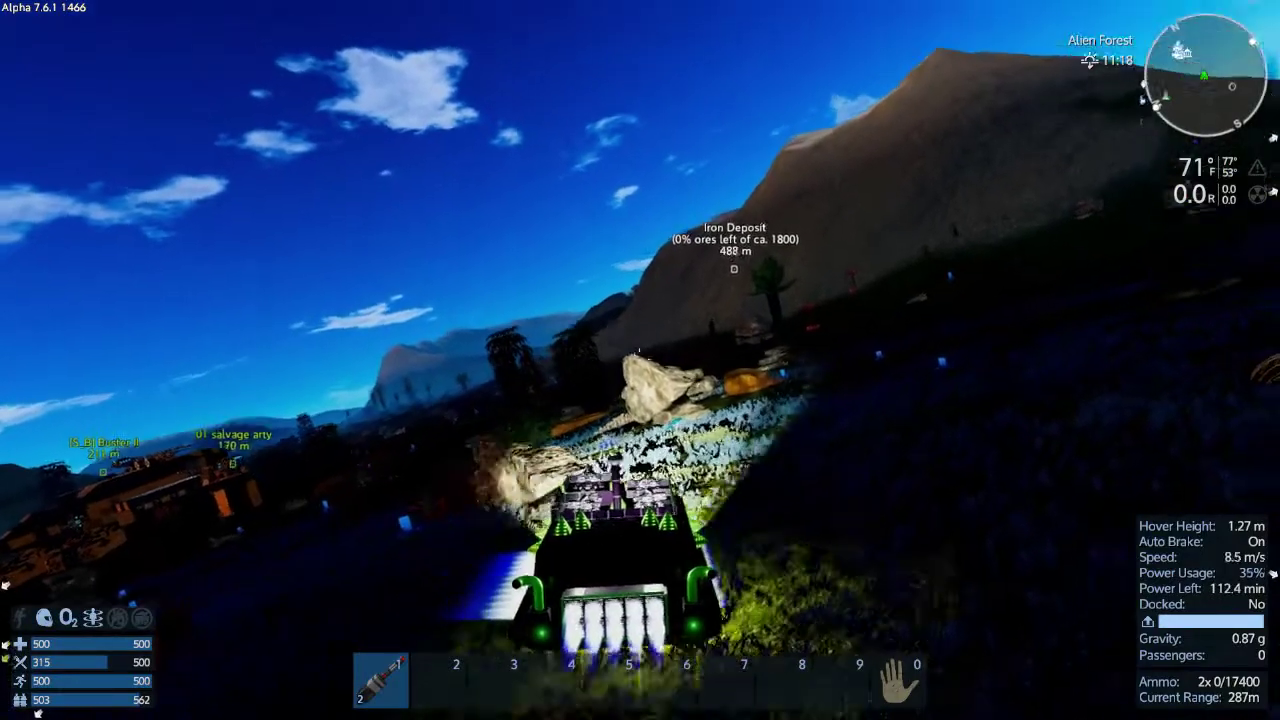
key("w")
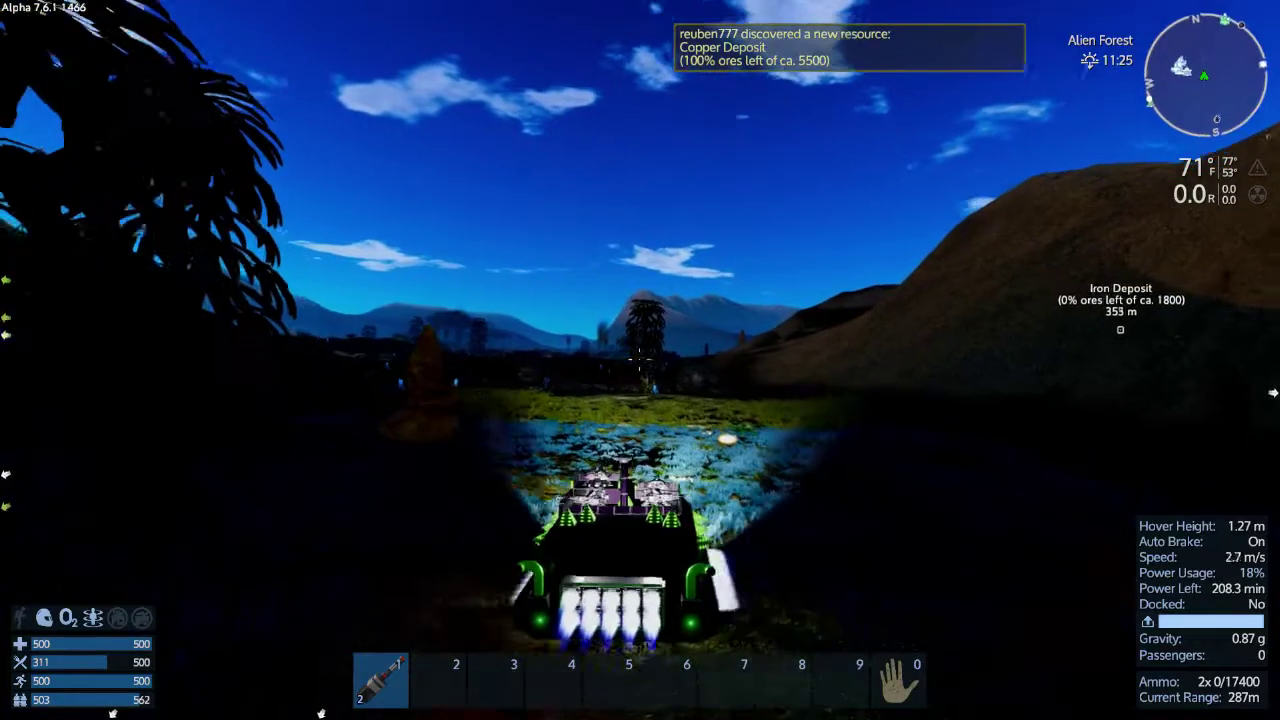
key("m")
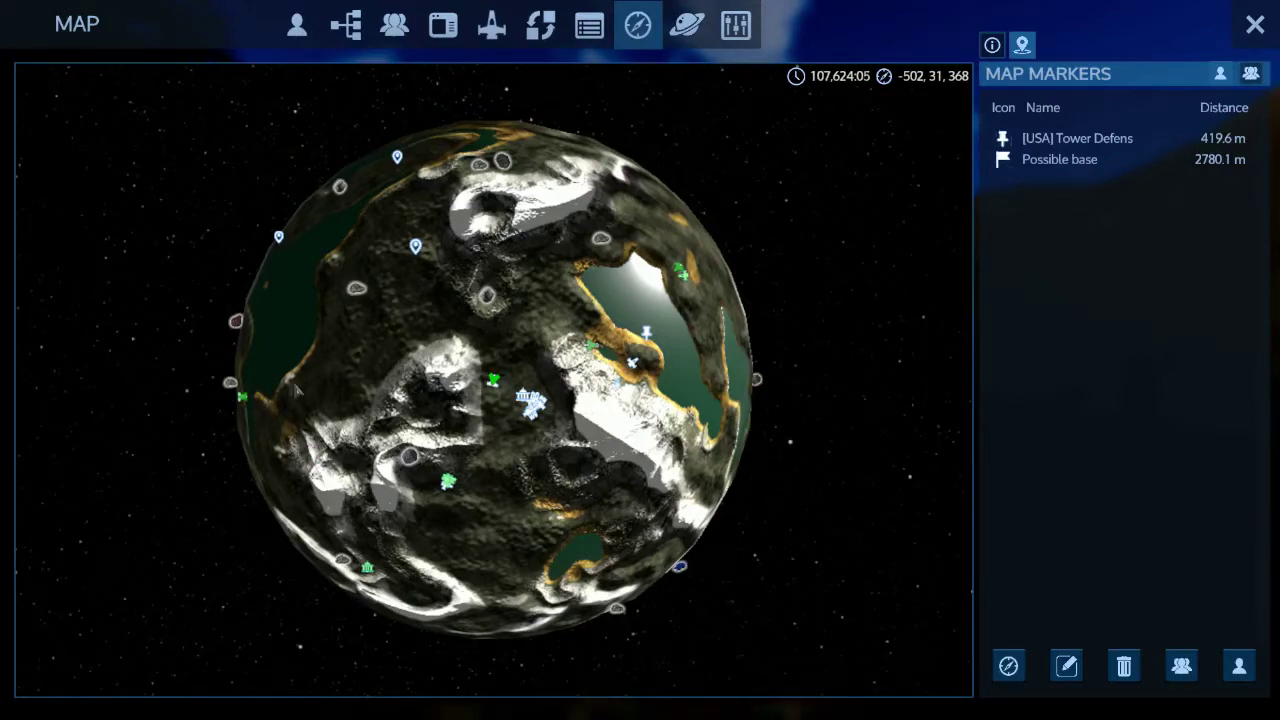
Step: Close the map and steer past the Magnesium Deposit toward the Possible base marker
left_click(1255, 24)
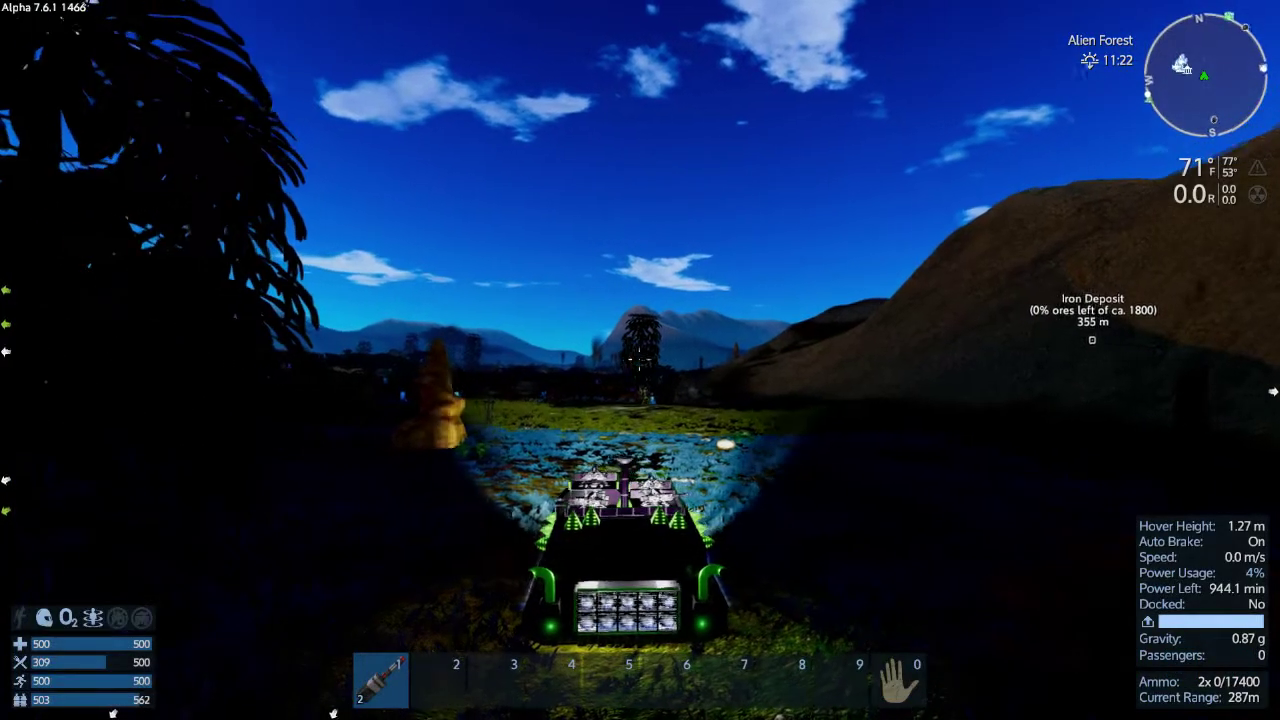
key("w")
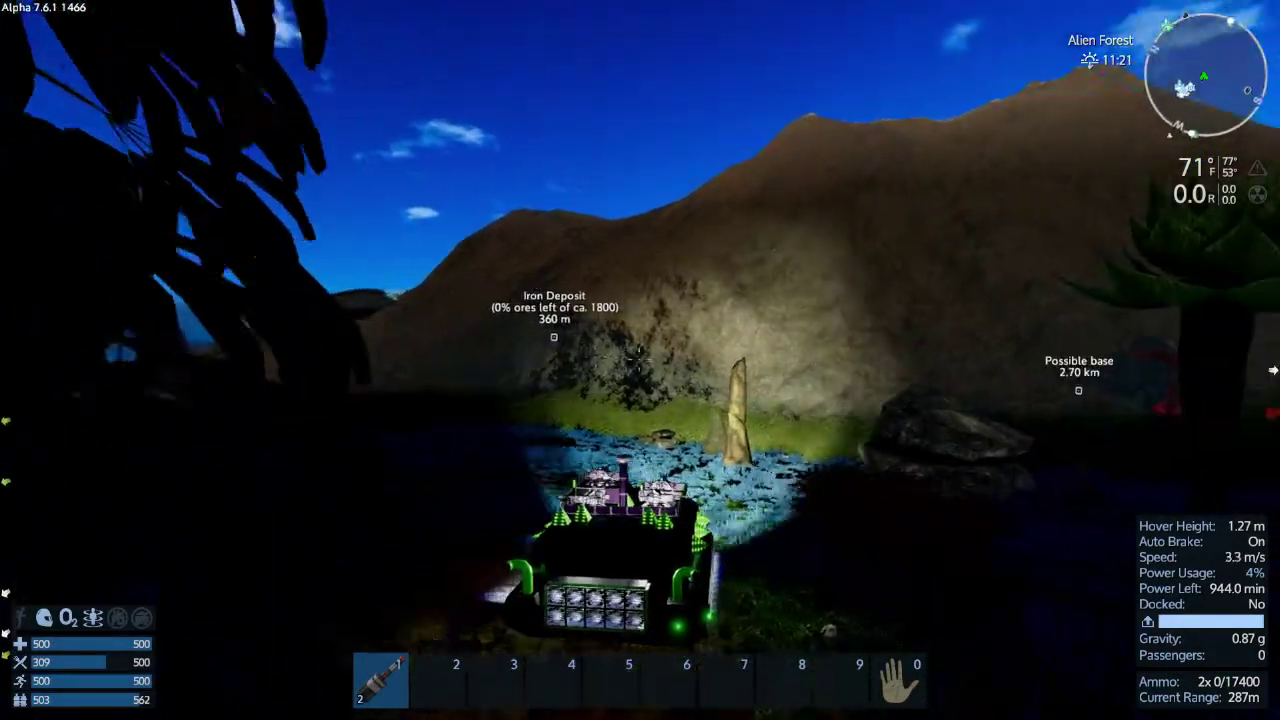
key("d")
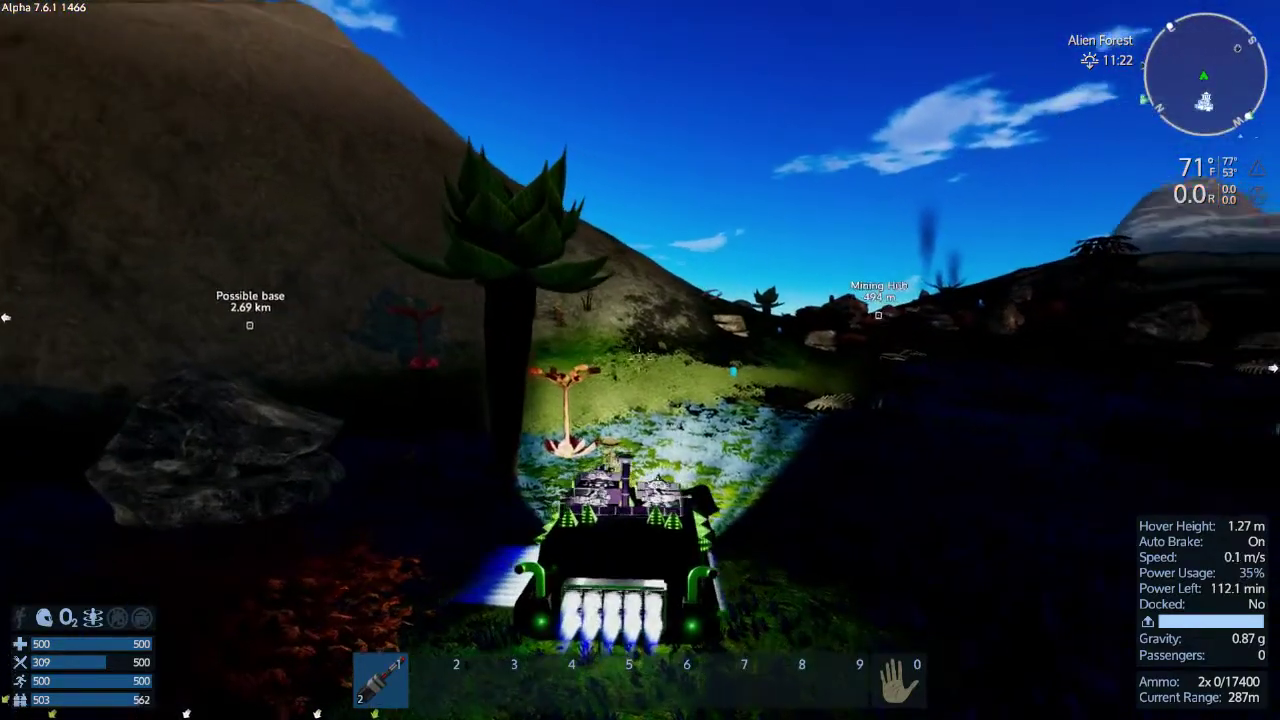
key("w")
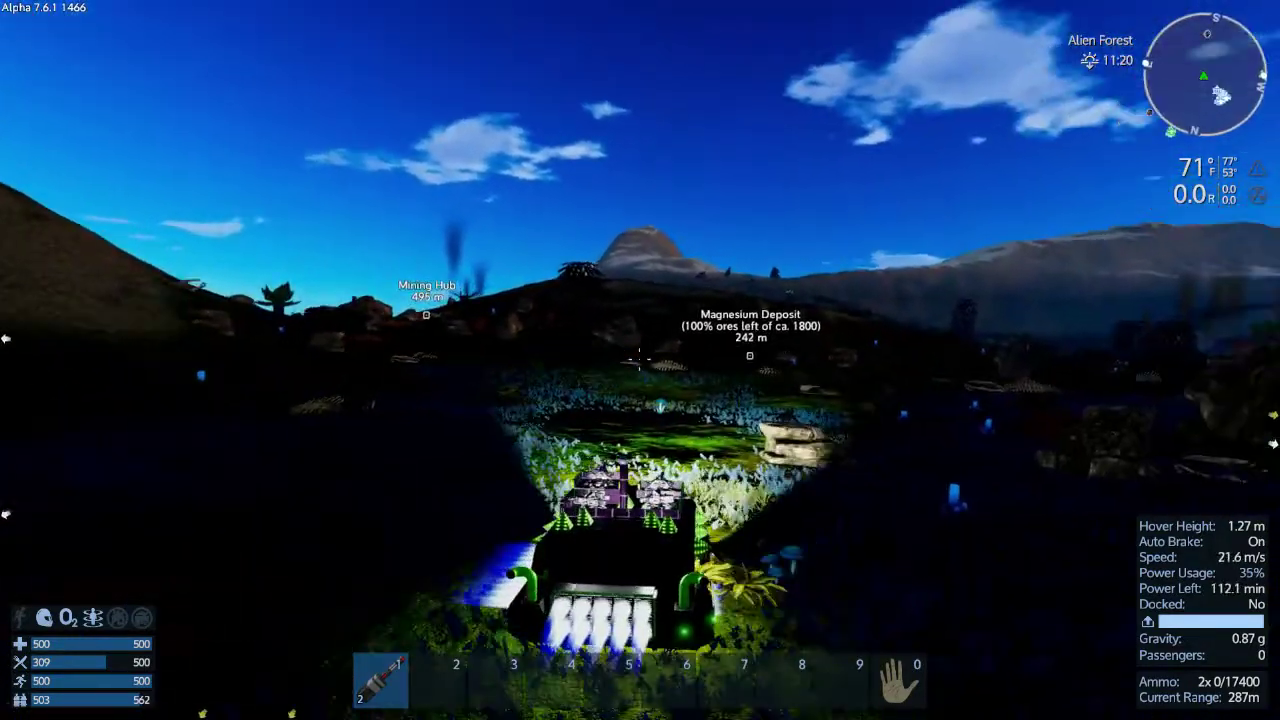
key("a")
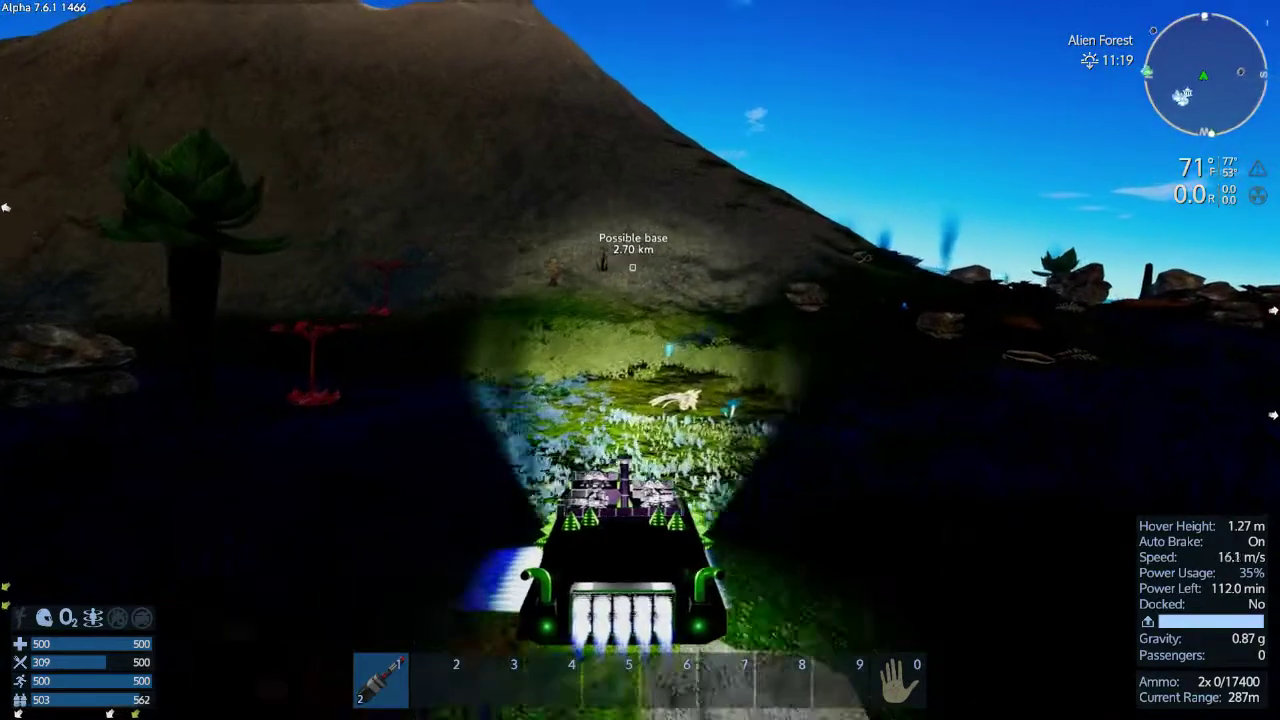
key("w")
Step: Drive on into the Alien Savanna until the Tower Defense marker is about 260 m ahead
left_click_drag(640, 360, 900, 300)
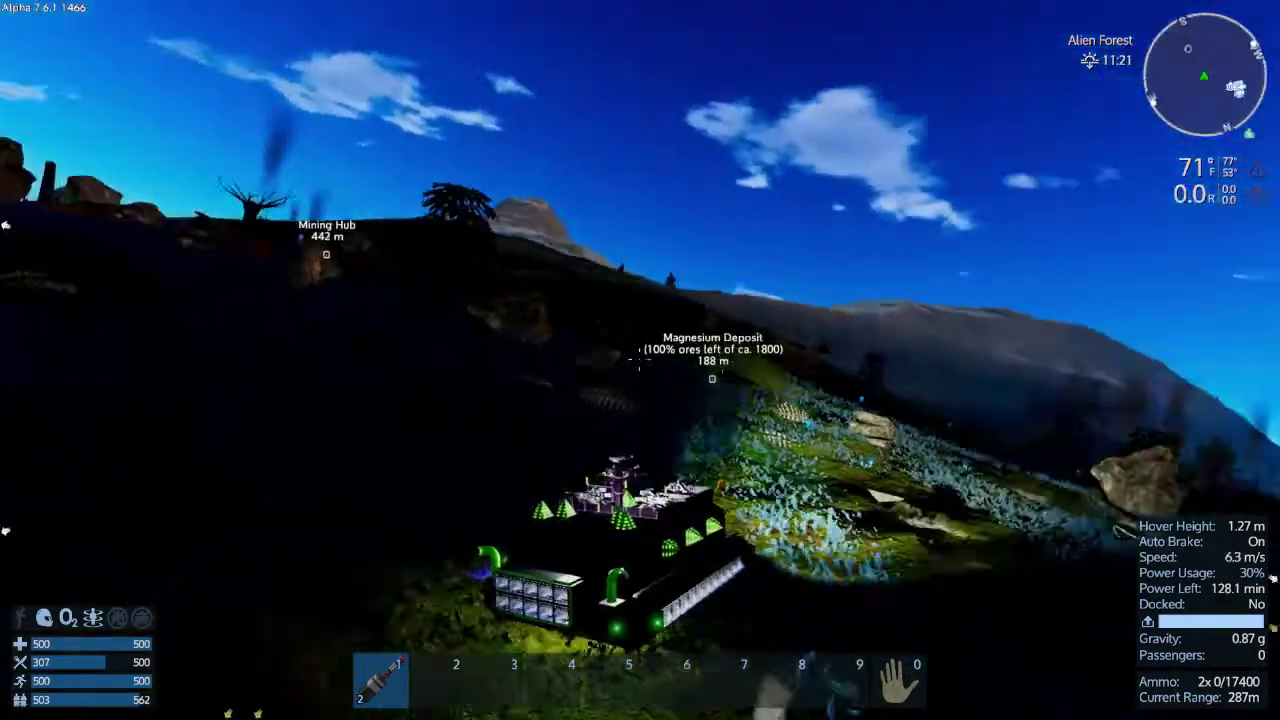
key("w")
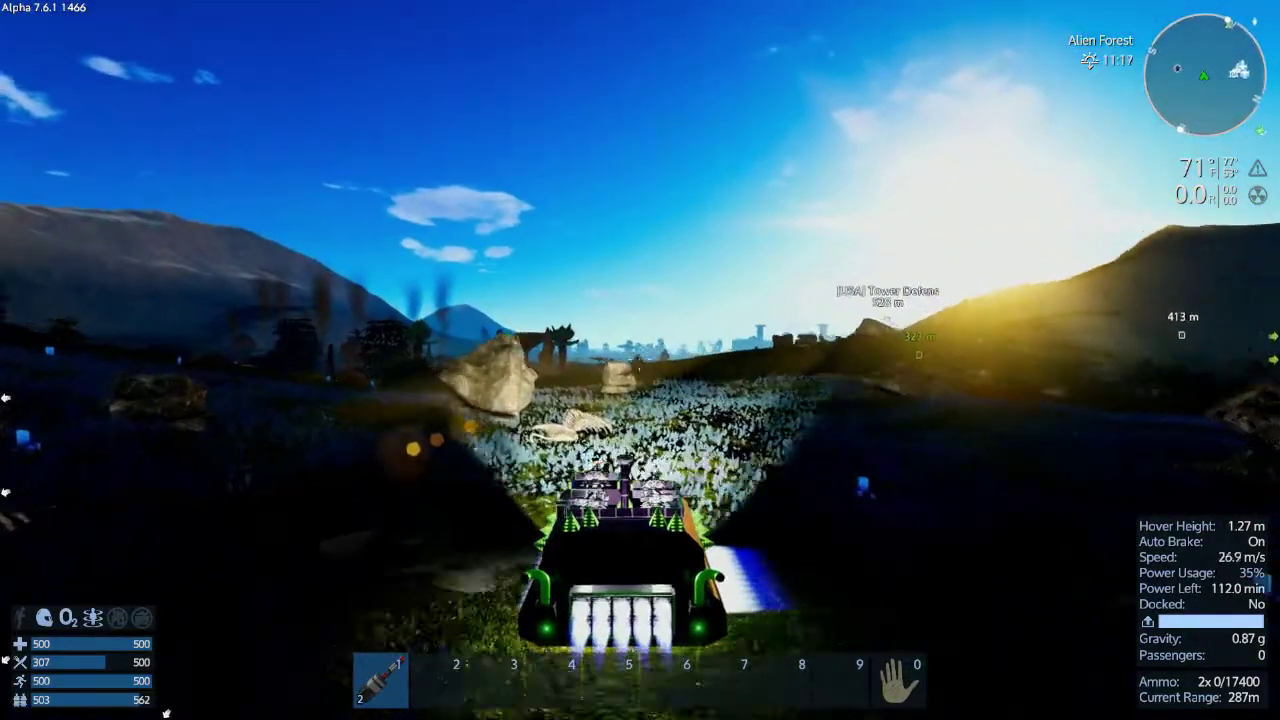
key("w")
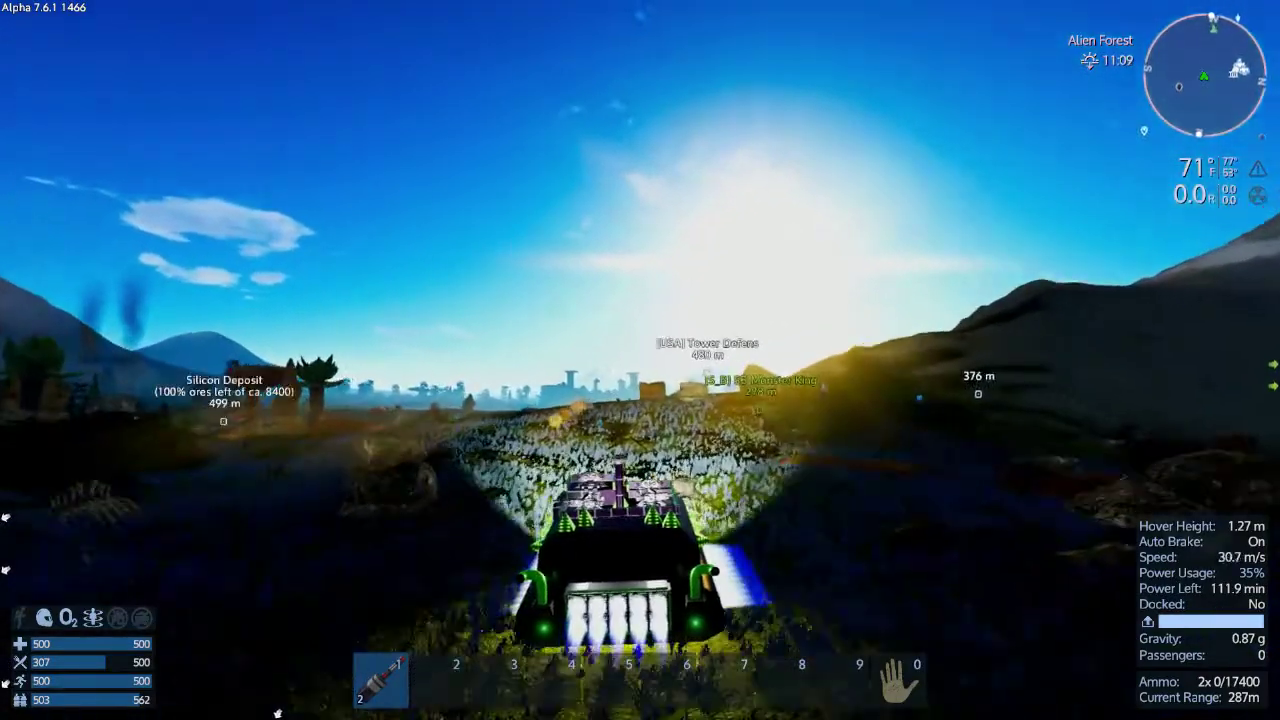
key("w")
key("d")
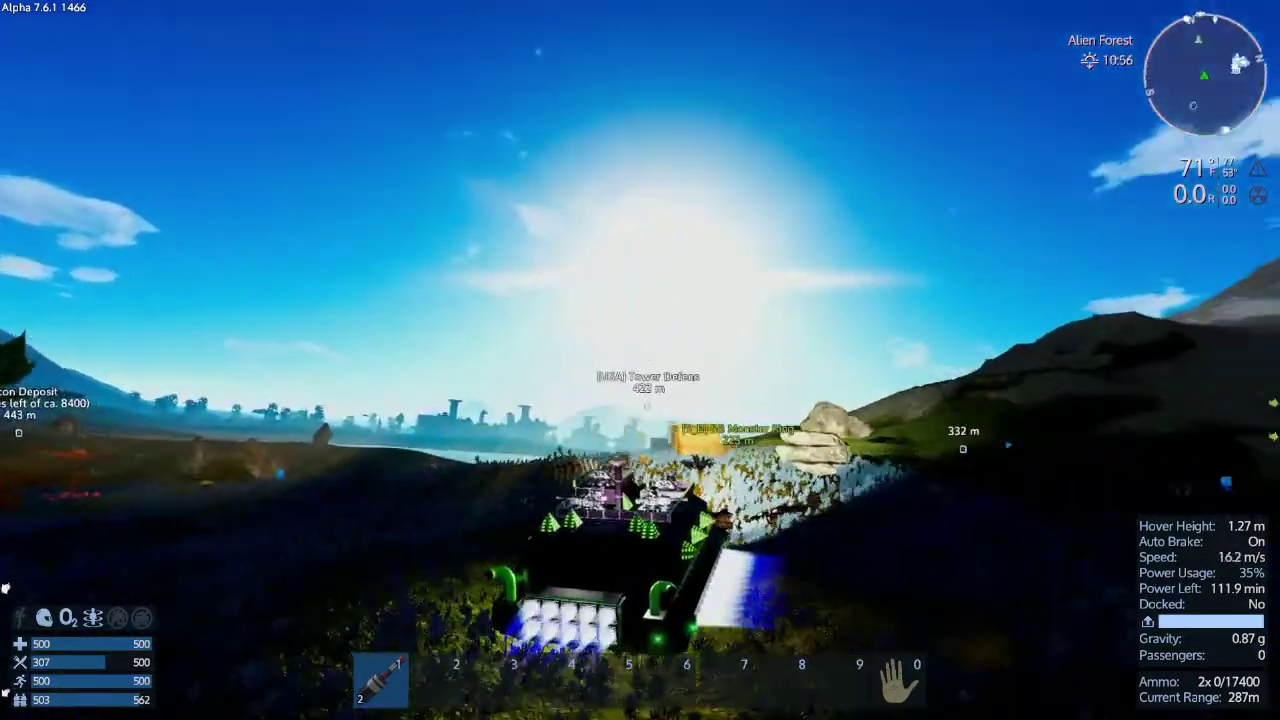
key("w")
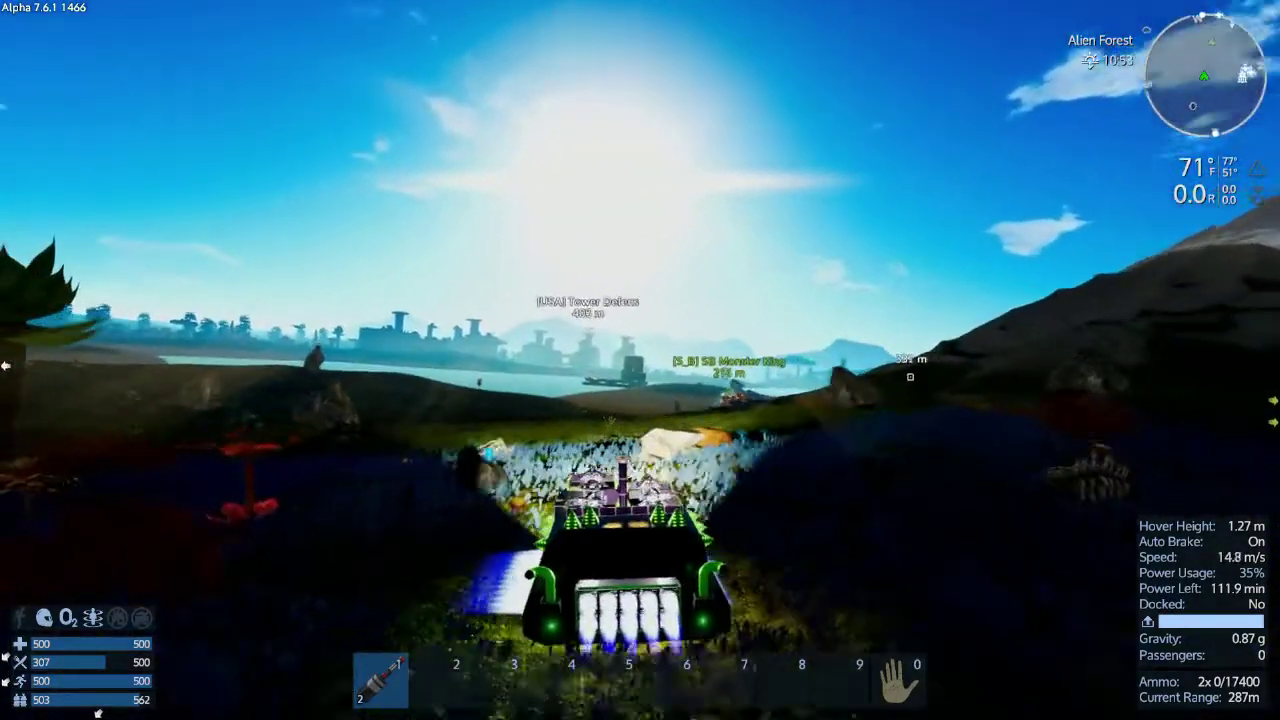
key("w")
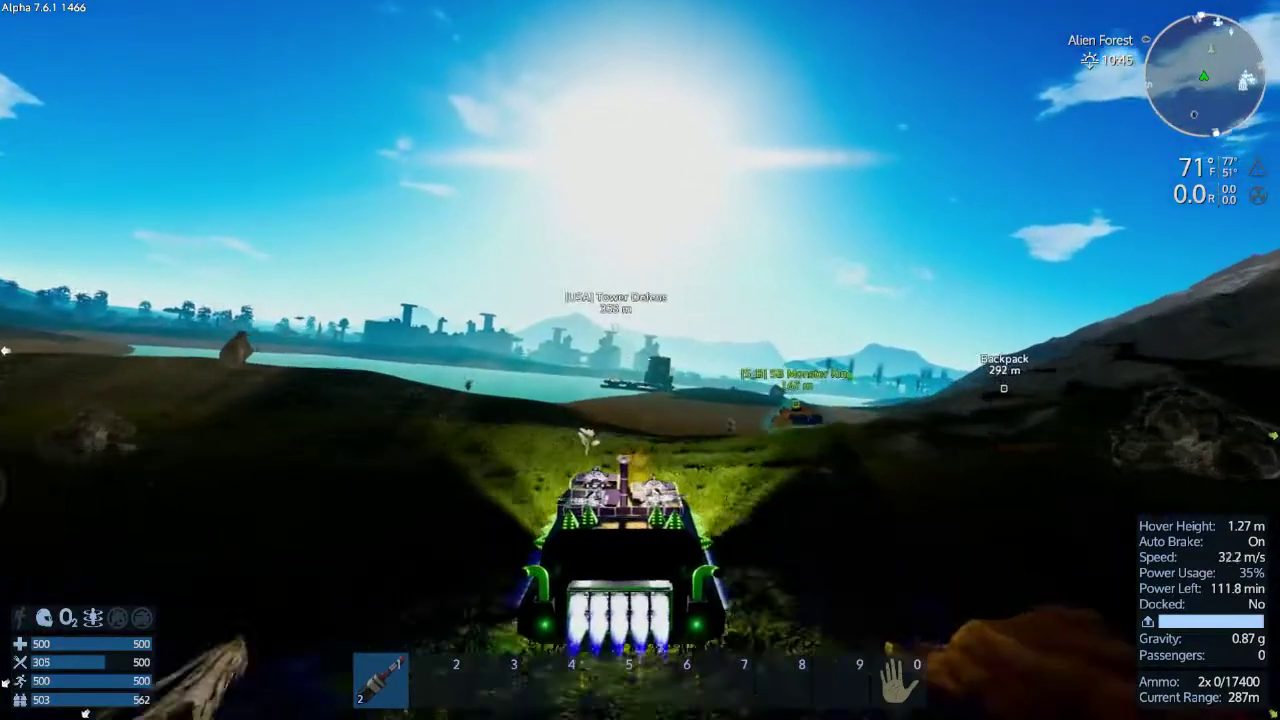
key("w")
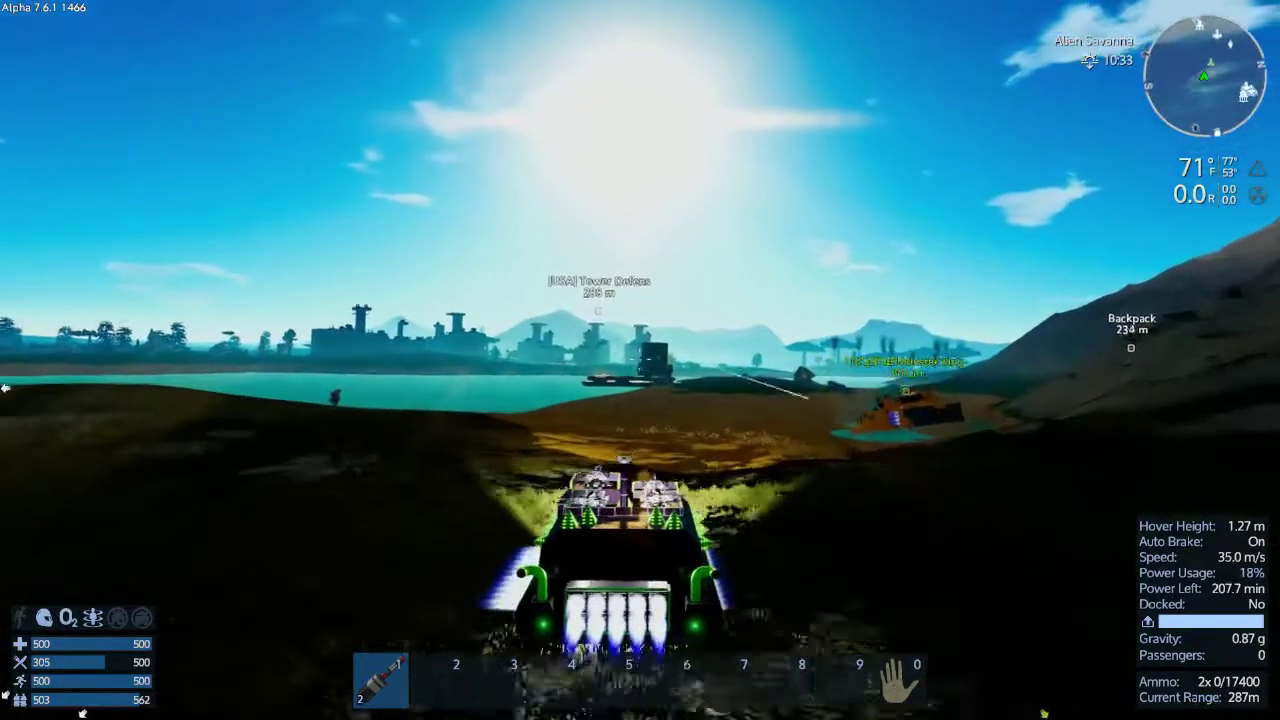
Step: Drive along the lake shore to the tall Tower Defense tower and circle around it
key("w")
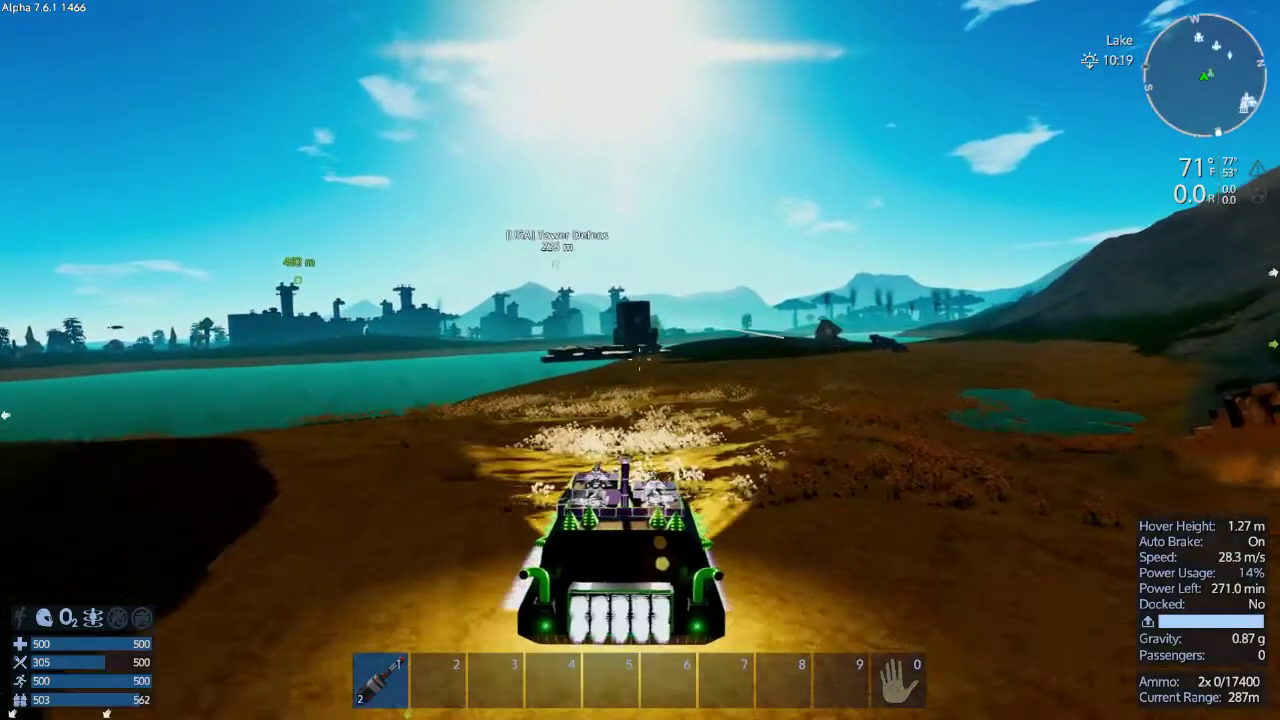
key("w")
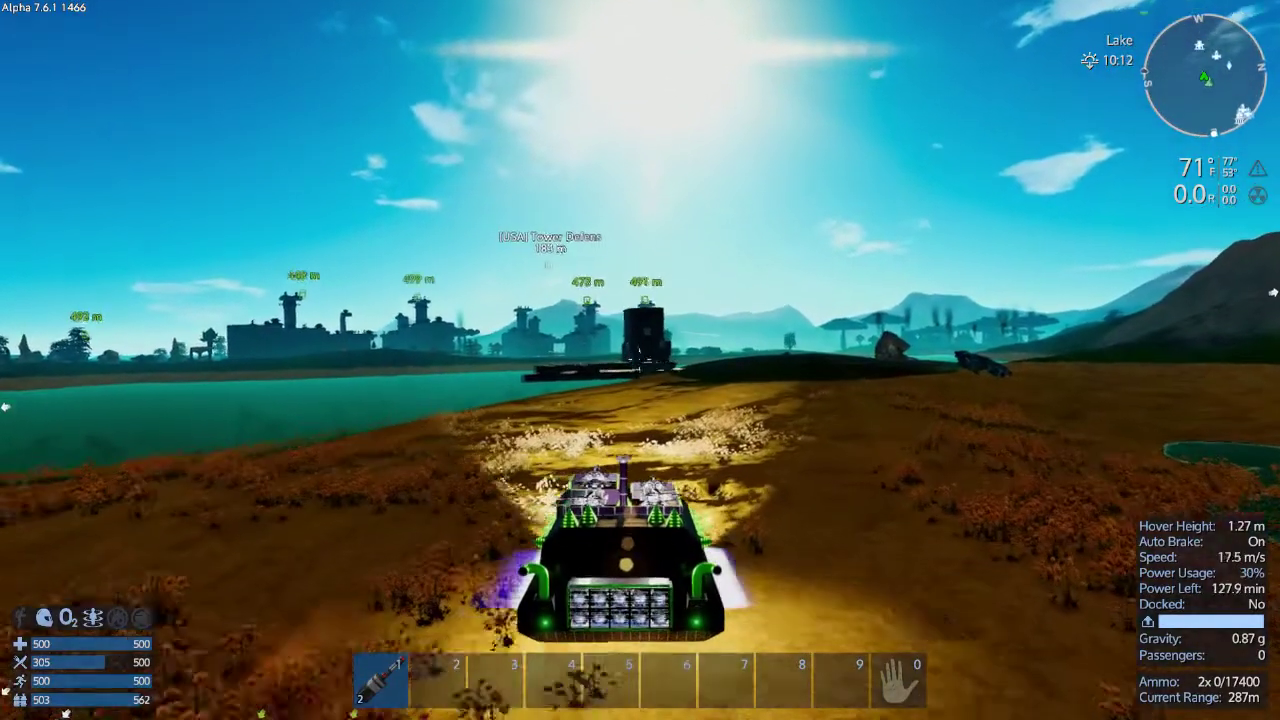
key("w")
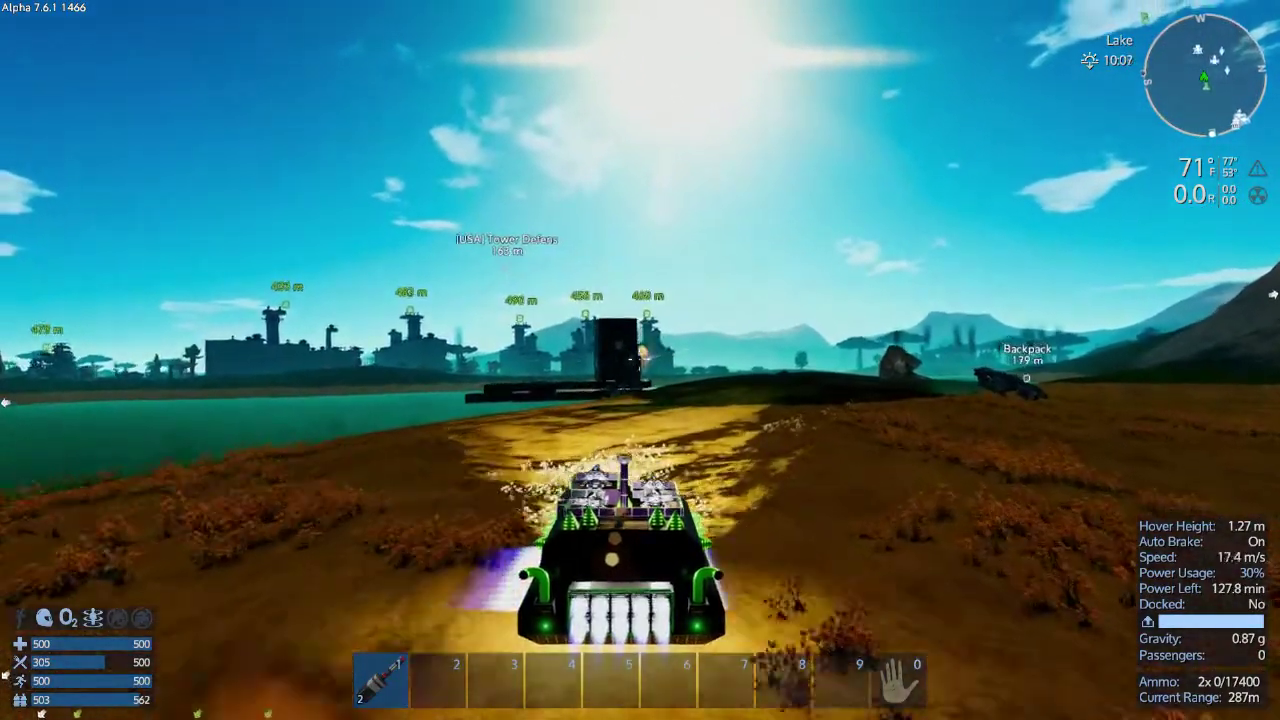
key("w")
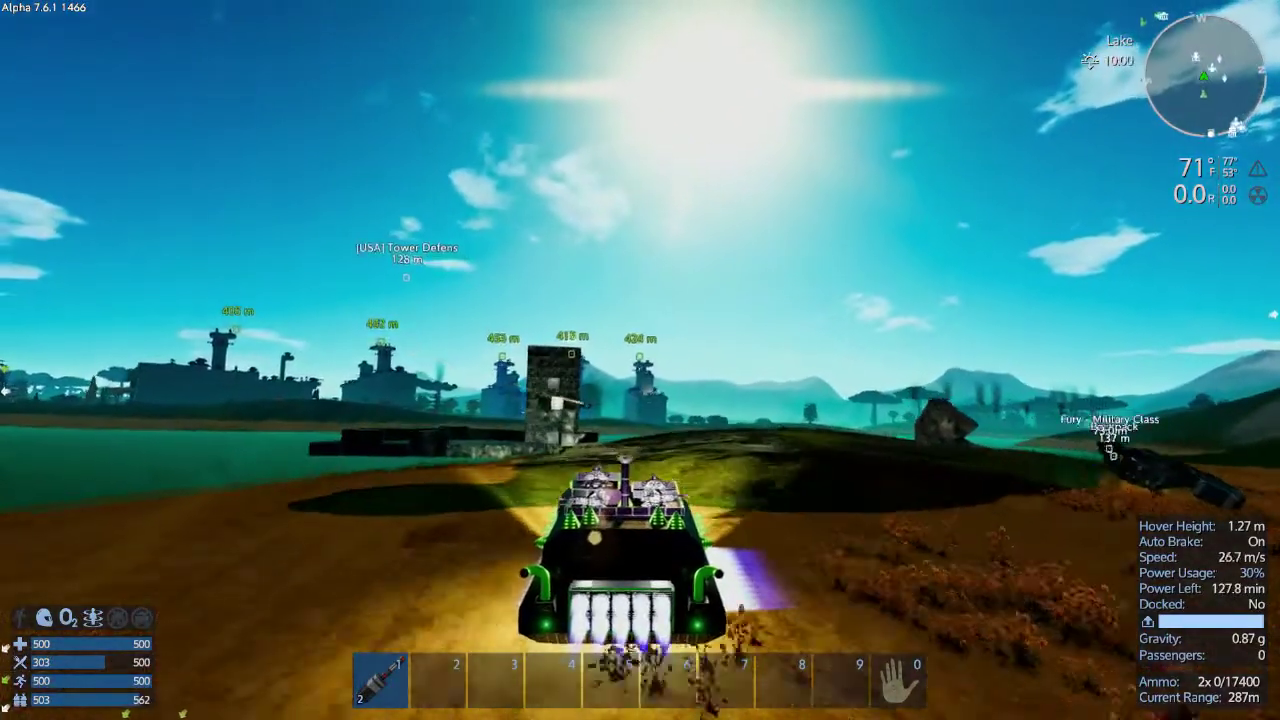
key("w")
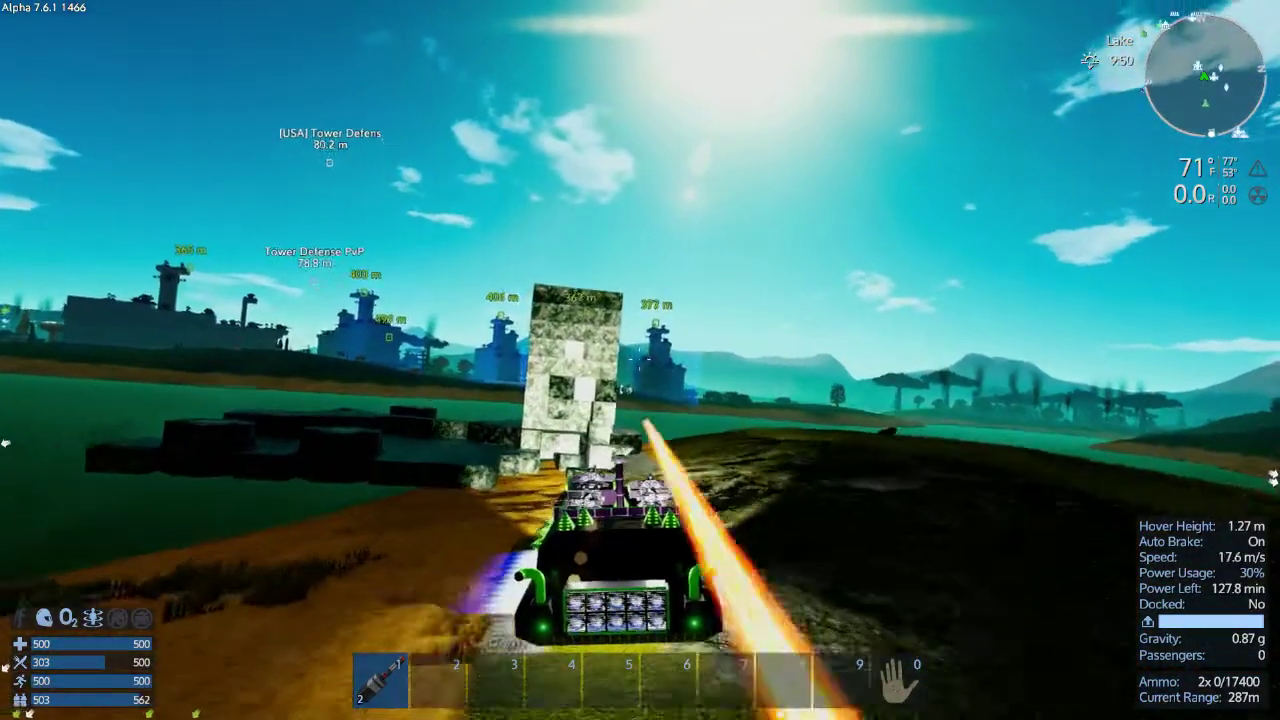
key("w")
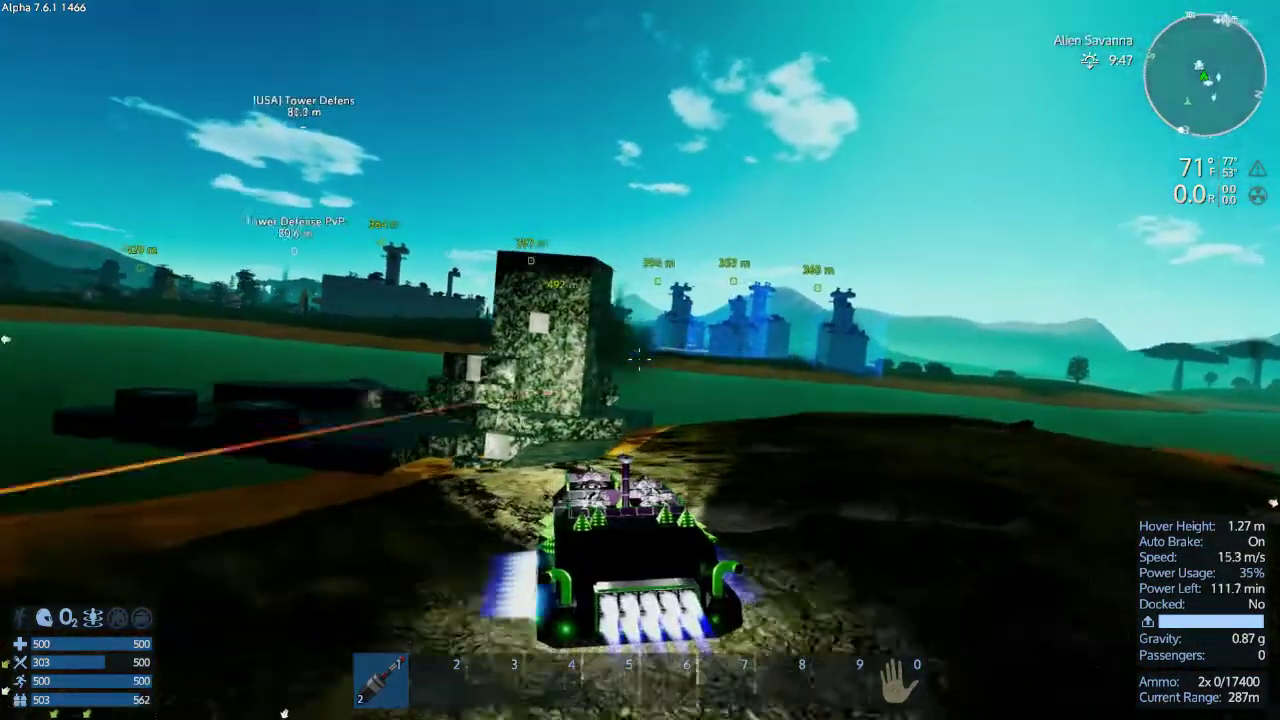
key("w")
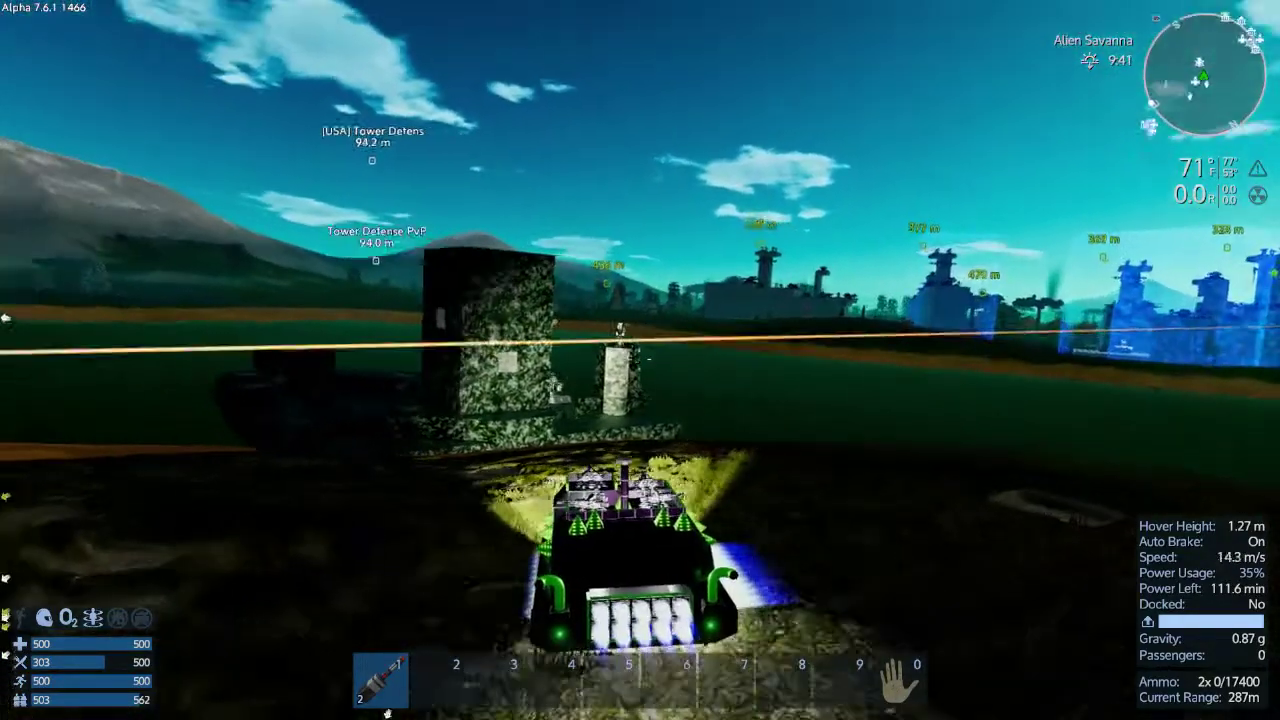
key("w")
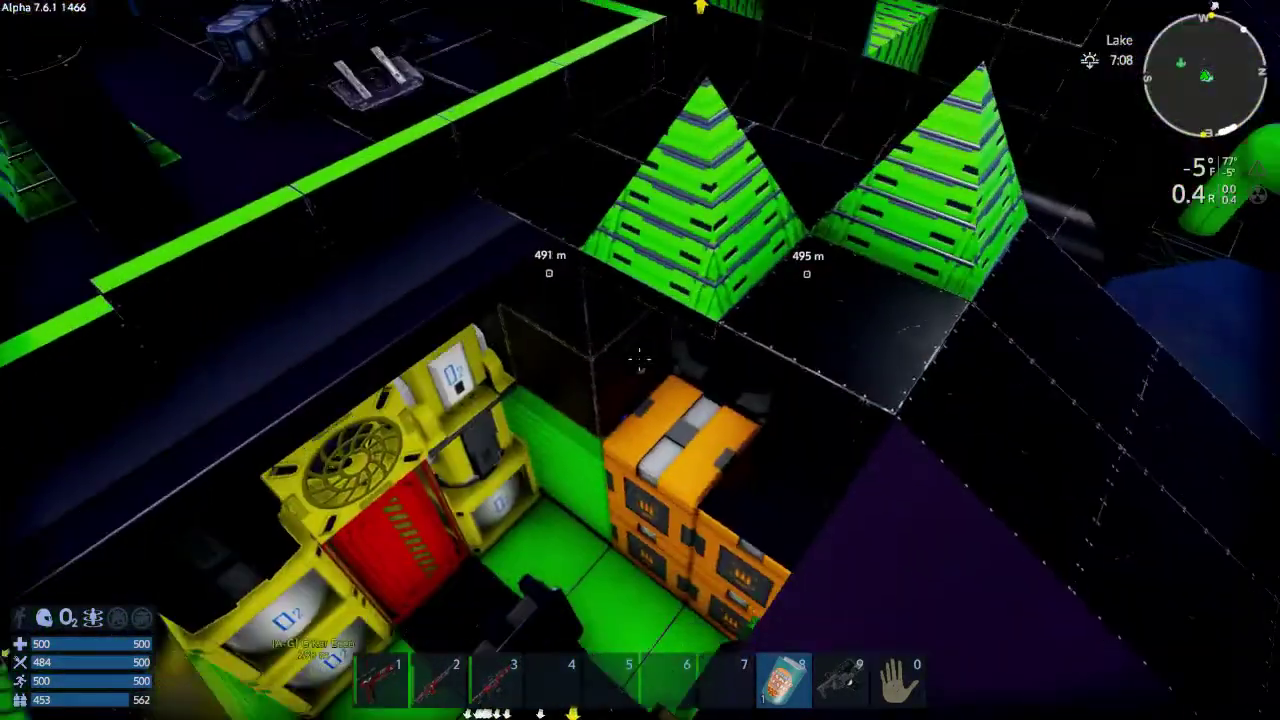
Step: Walk through the cabin past the oxygen tanks, equip the first weapon, and open the shutter door
key("0")
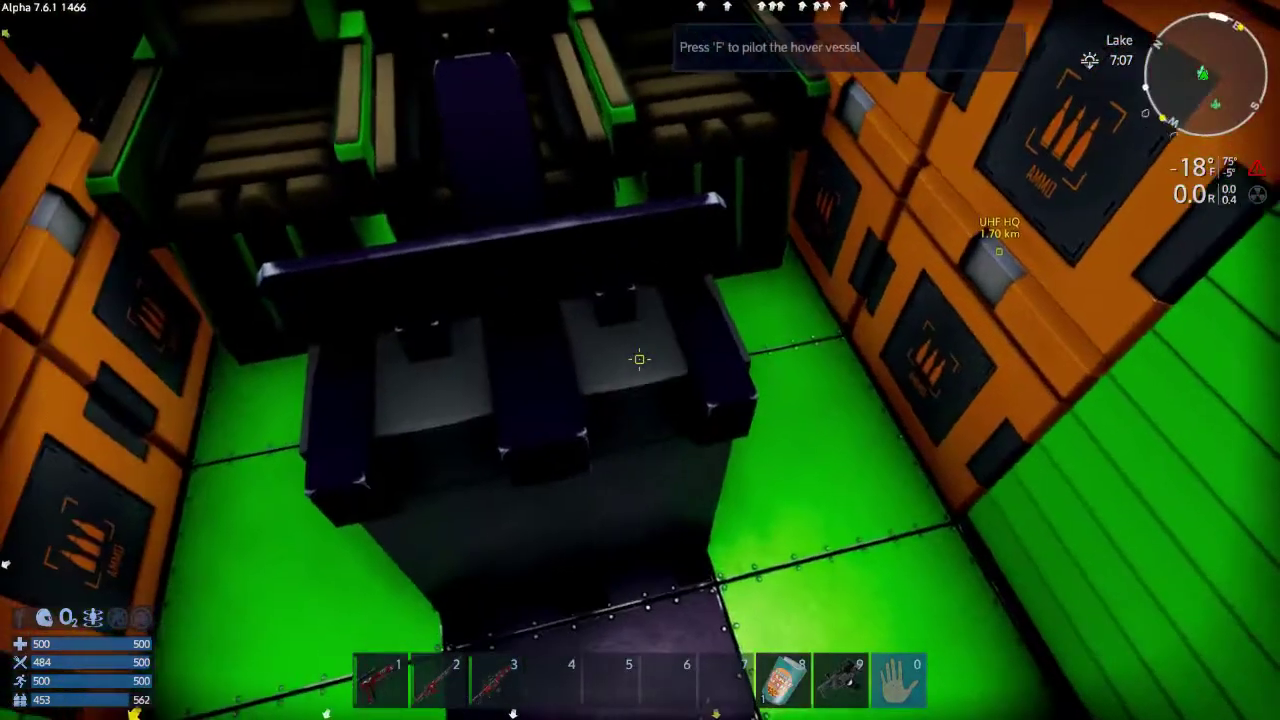
key("1")
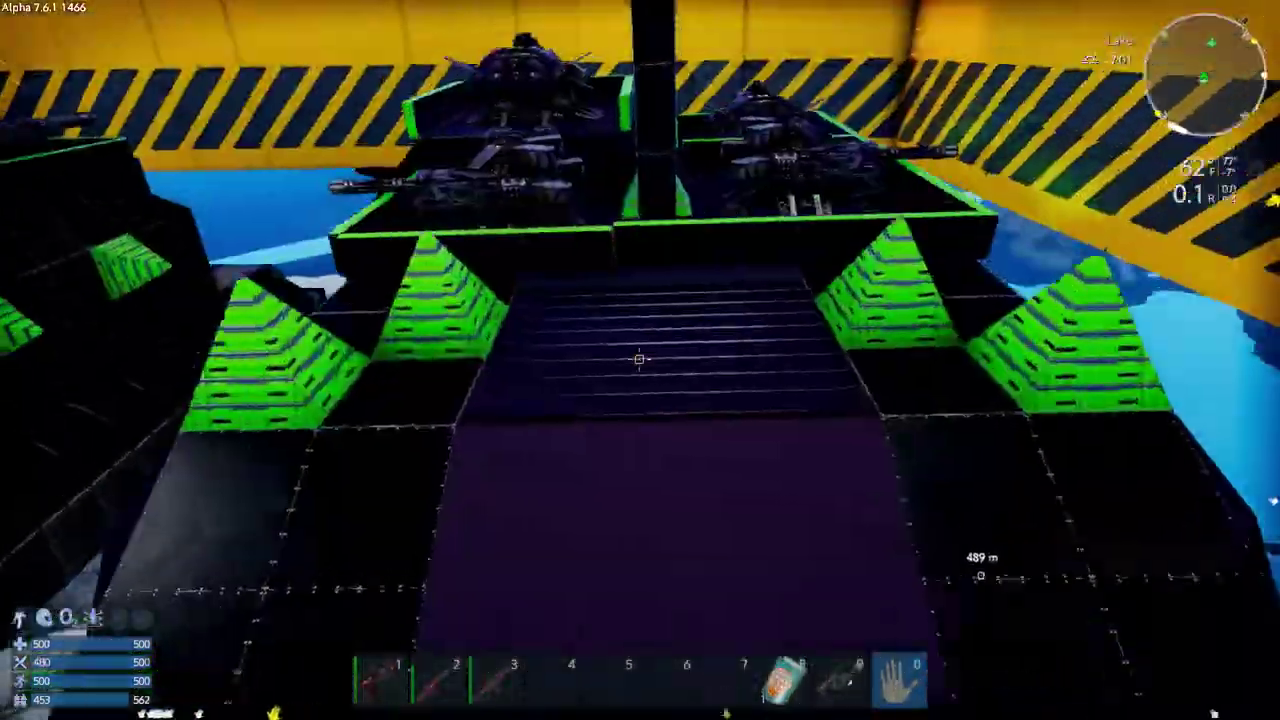
key("f")
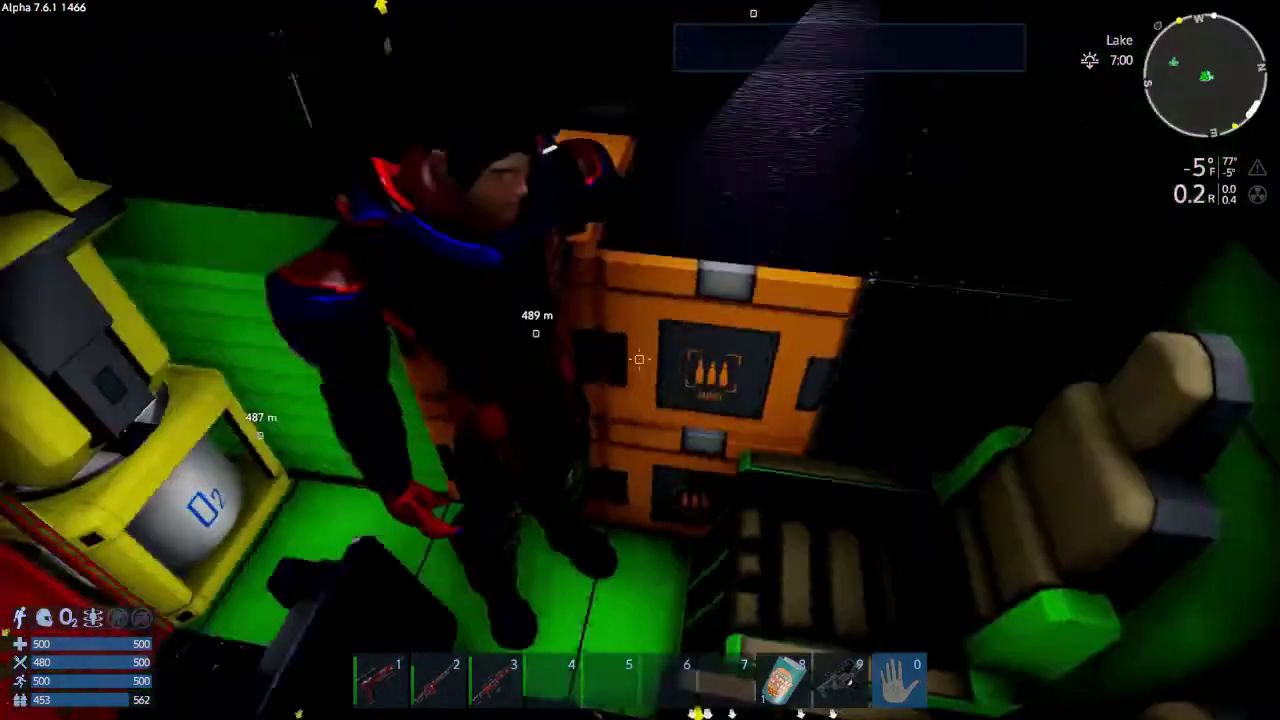
Step: Check the faction options, take the pilot seat, and inspect the Artillery Turret under Devices
key("p")
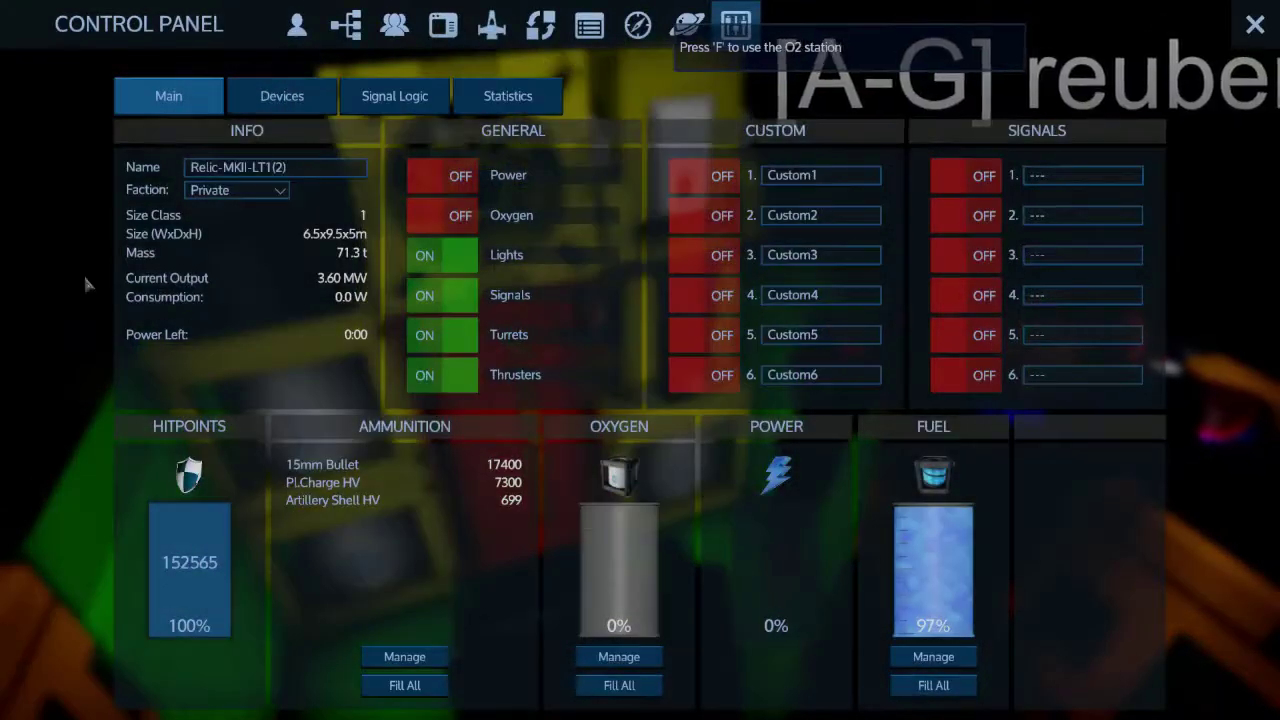
left_click(237, 190)
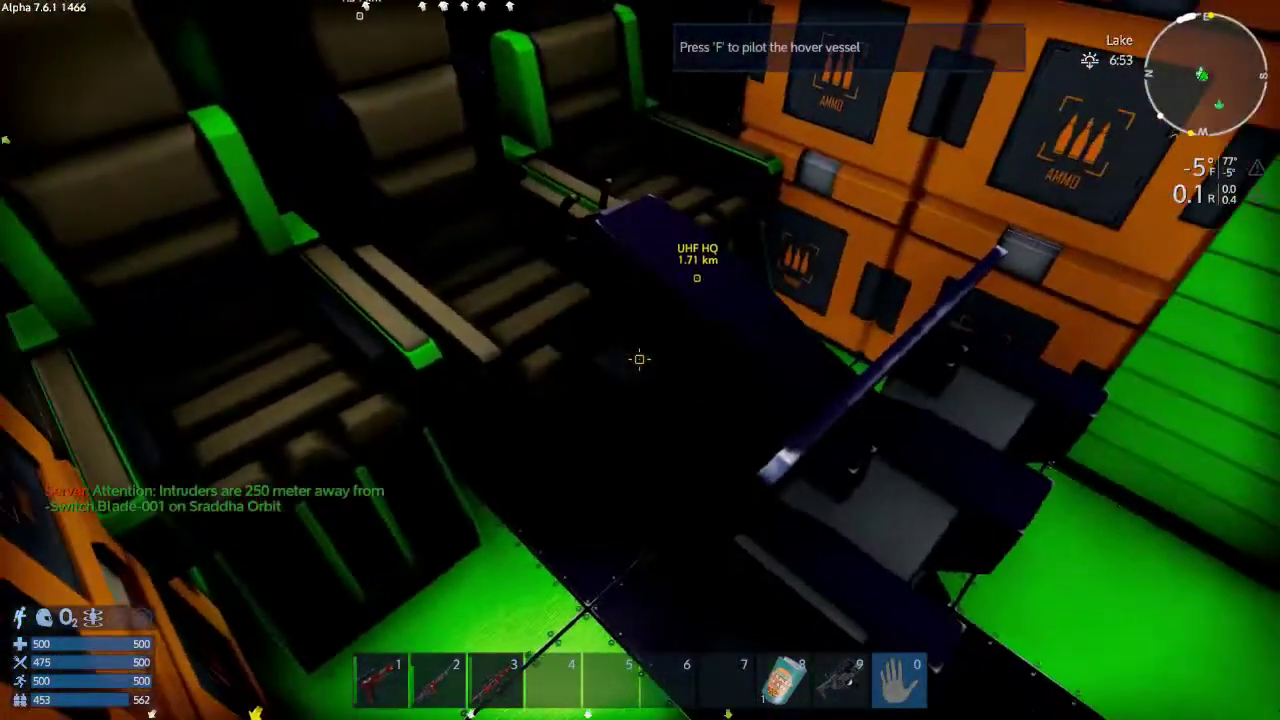
key("f")
key("p")
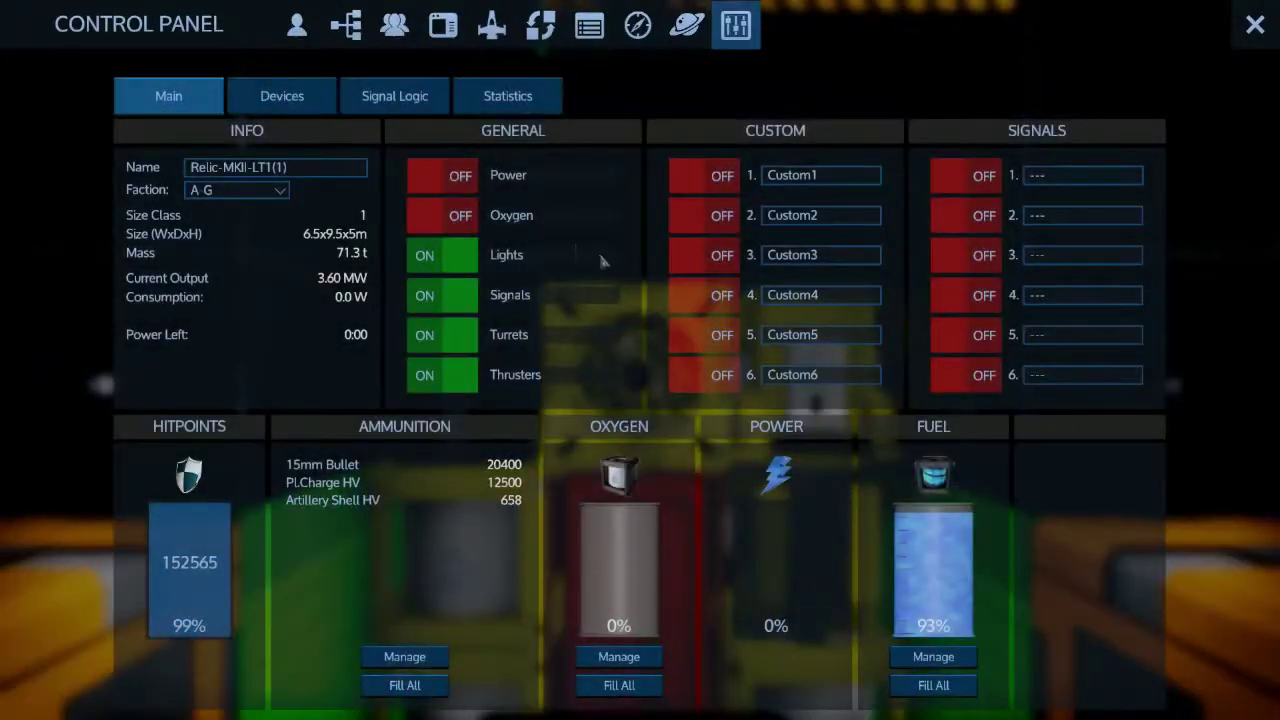
left_click(300, 96)
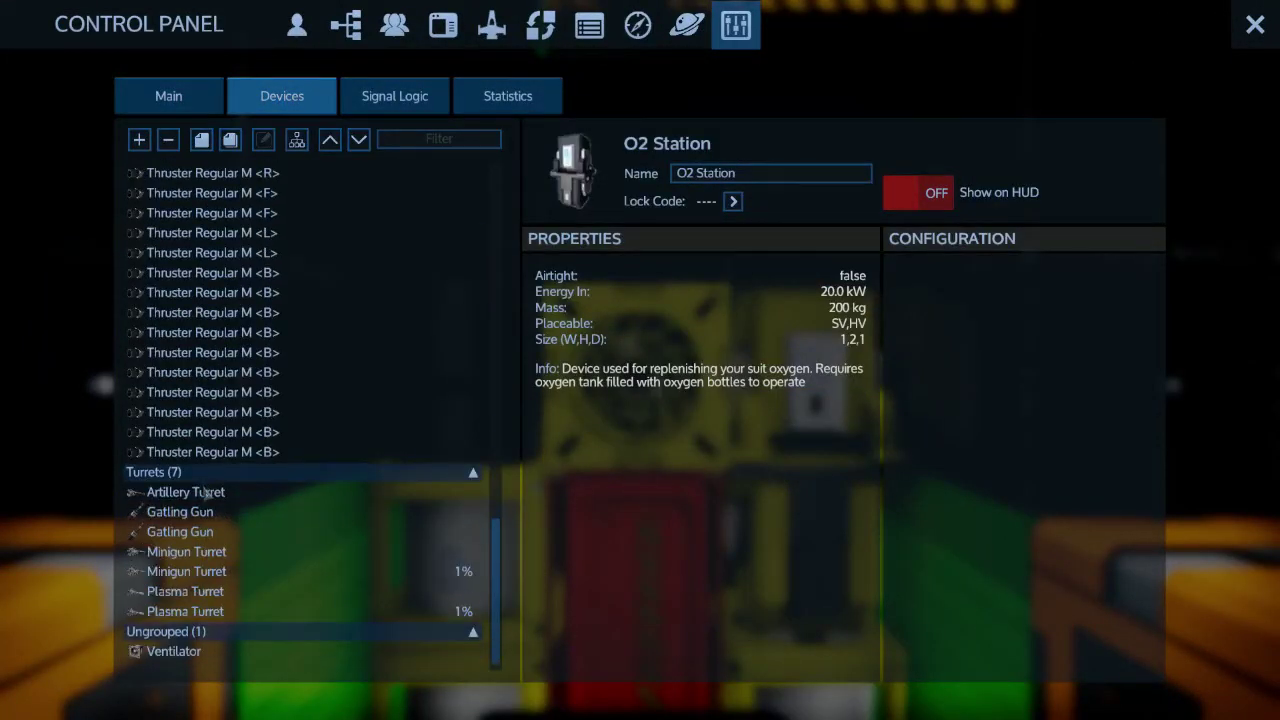
left_click(205, 493)
key("Escape")
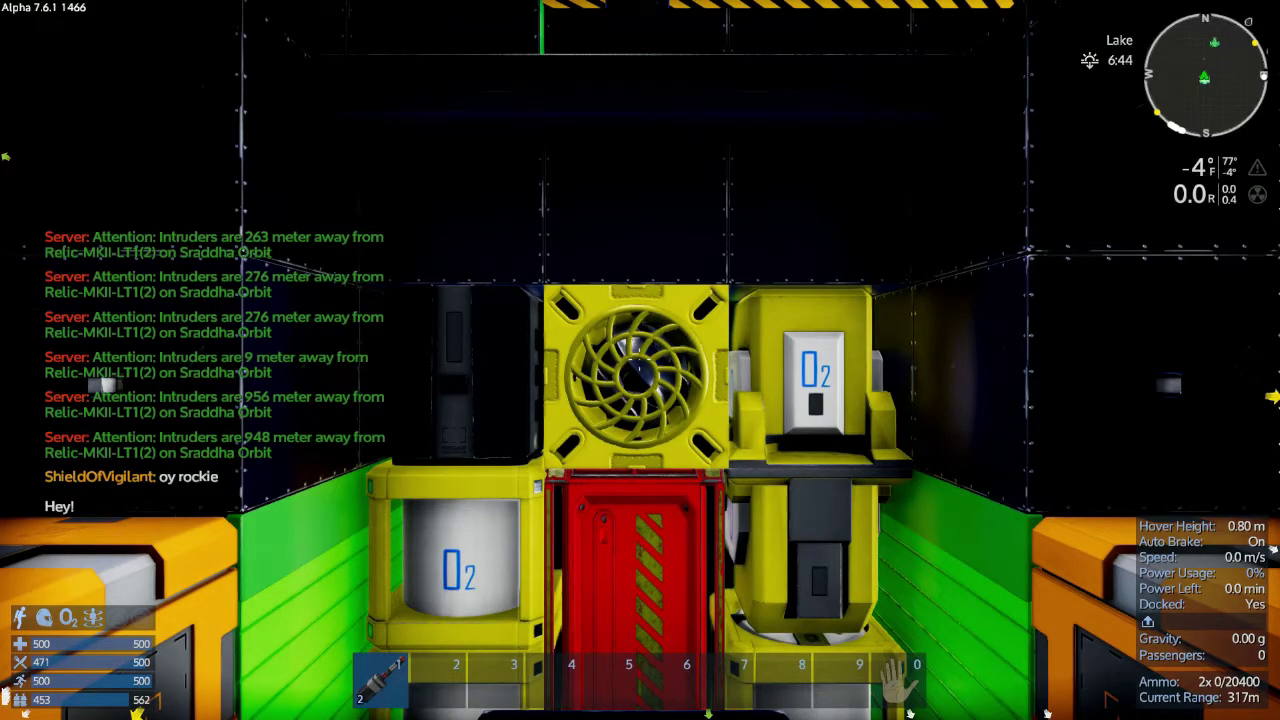
Step: Inspect the Minigun Turret's properties, then turn the turret view toward the hangar opening
key("p")
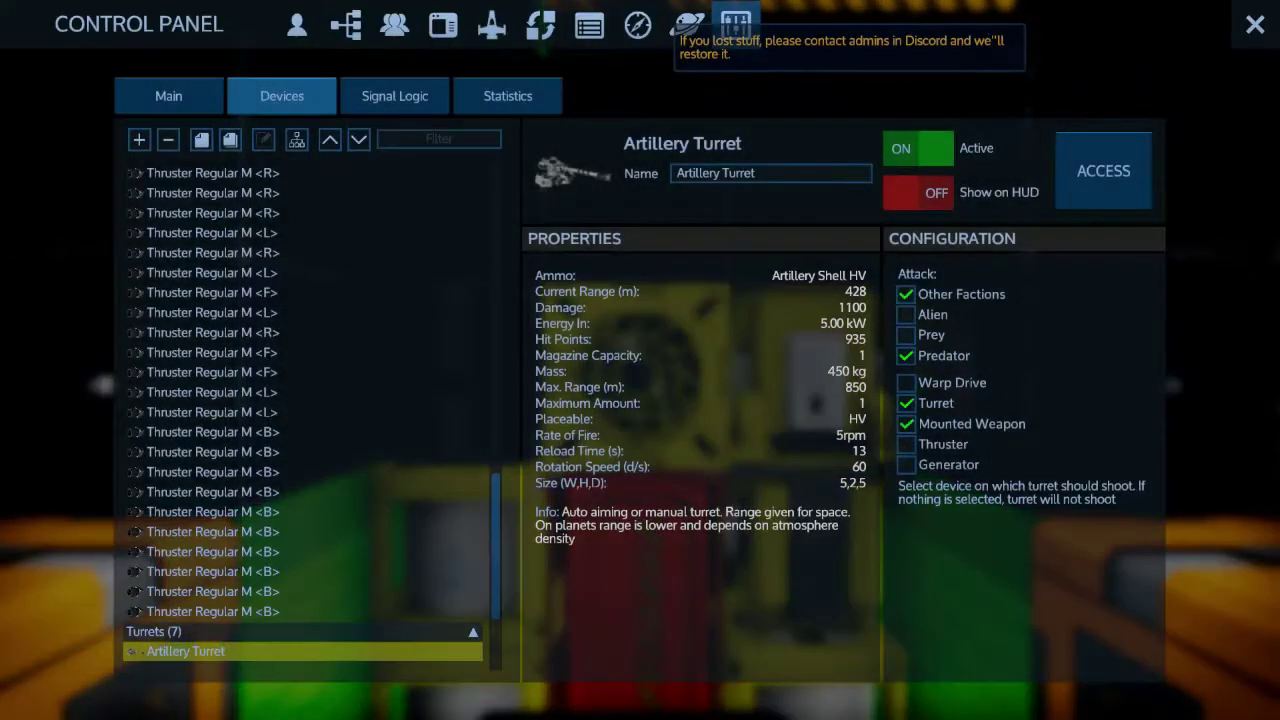
scroll(300, 400, "down", 3)
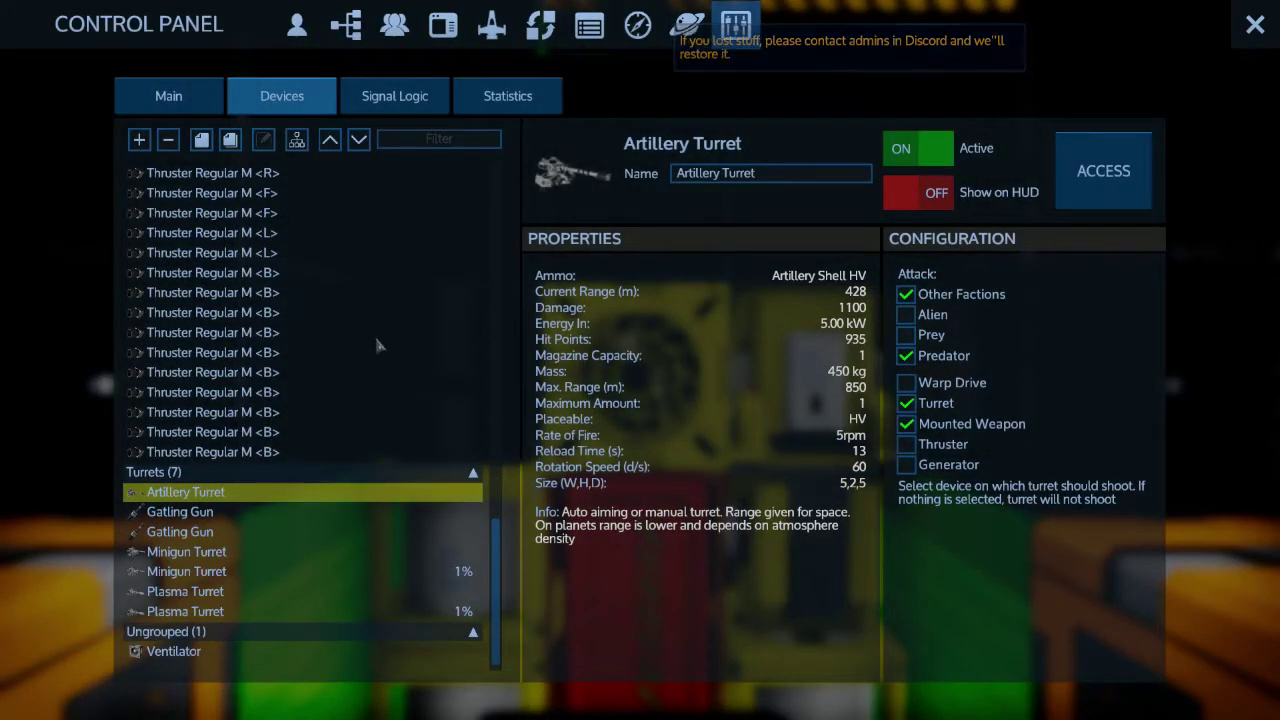
left_click(250, 551)
key("Escape")
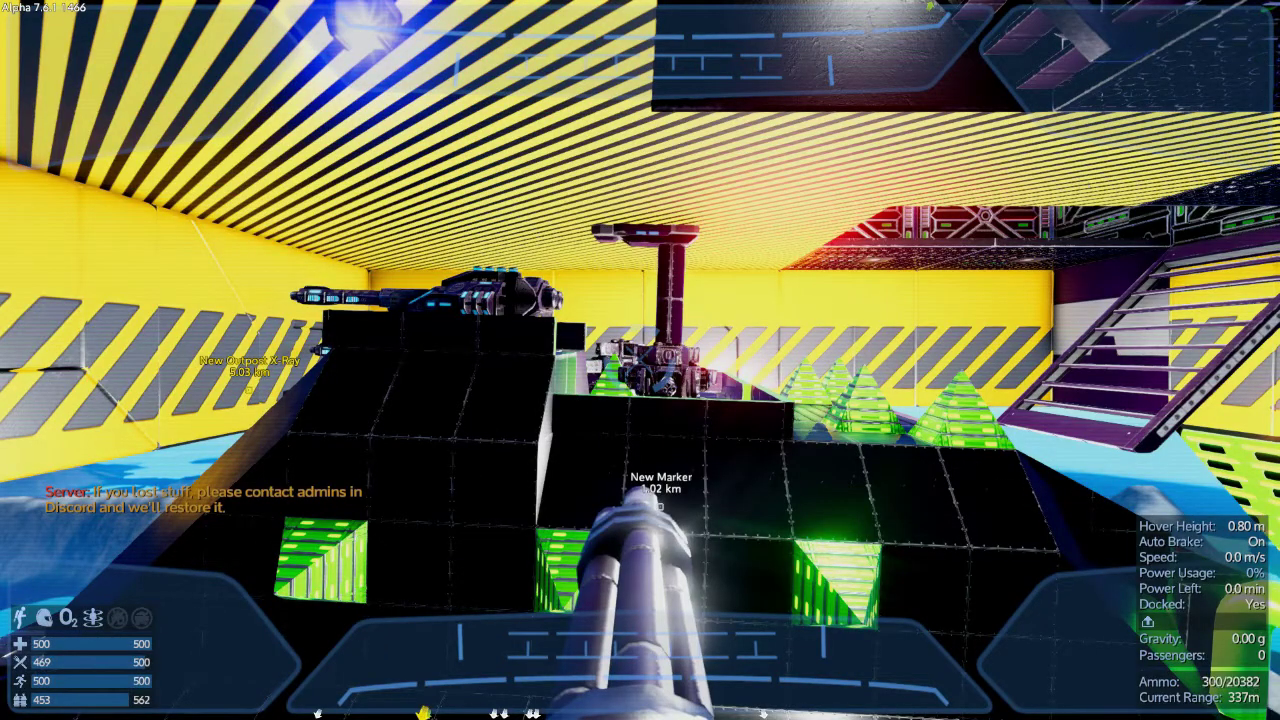
left_click_drag(640, 360, 900, 360)
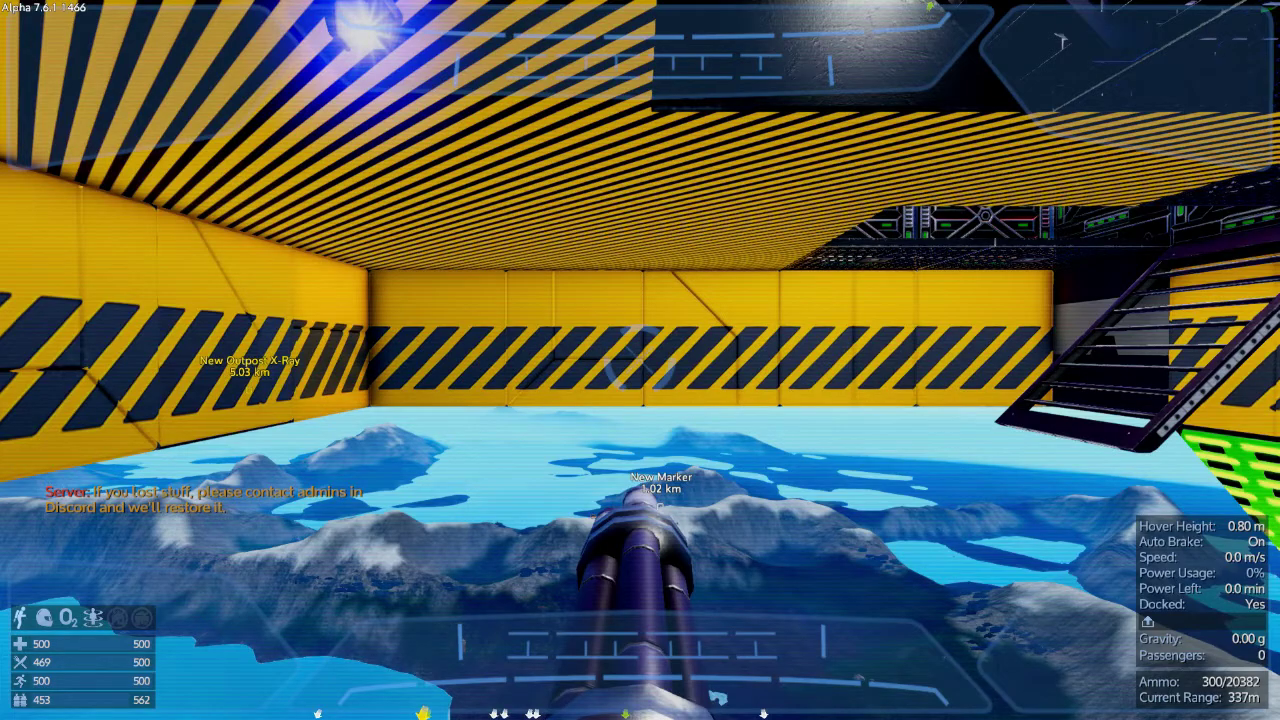
Step: Leave the turret seat and review the inventory and character stats
key("f")
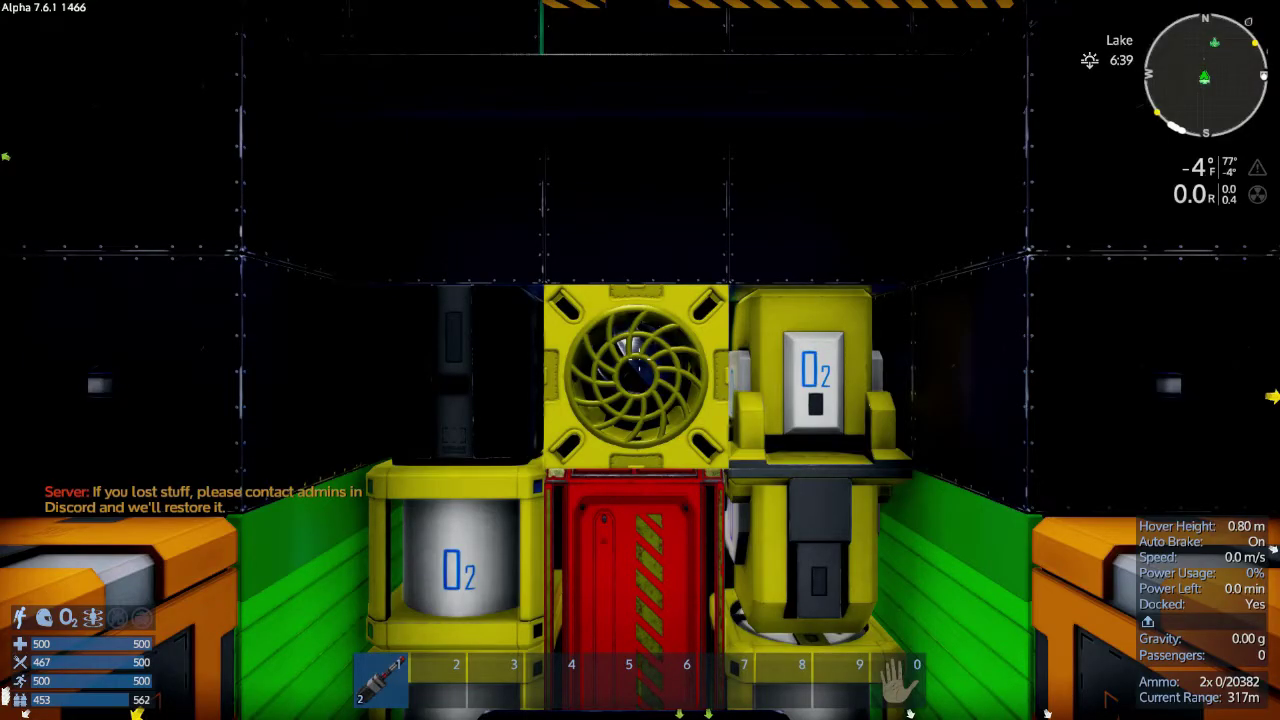
key("Tab")
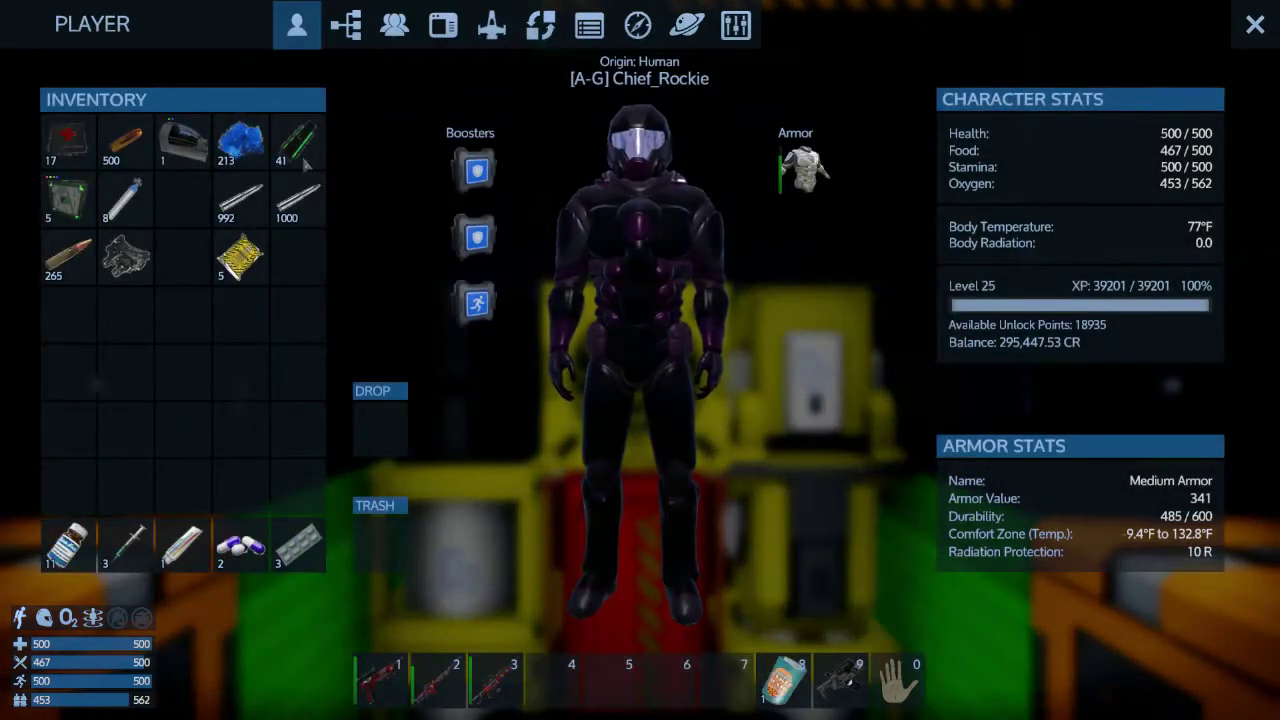
key("Tab")
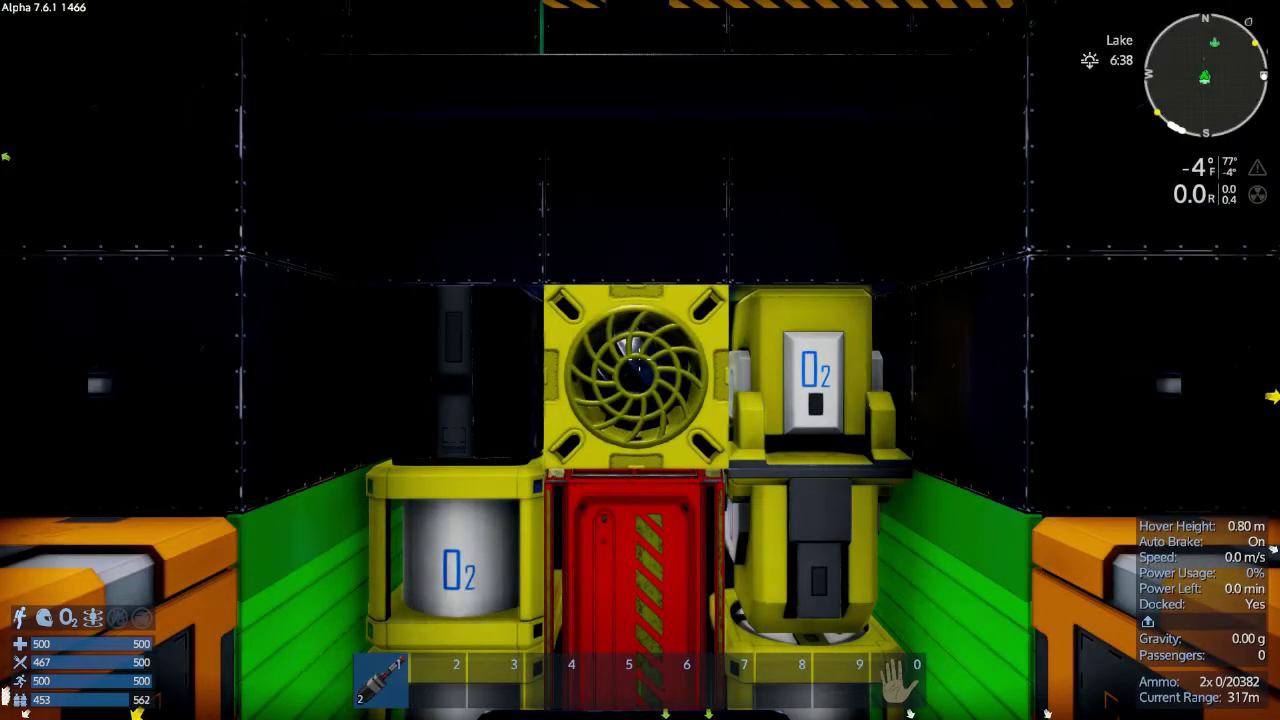
Step: Switch the vessel's Power ON from the Main tab and change to the outside view
key("p")
left_click(168, 96)
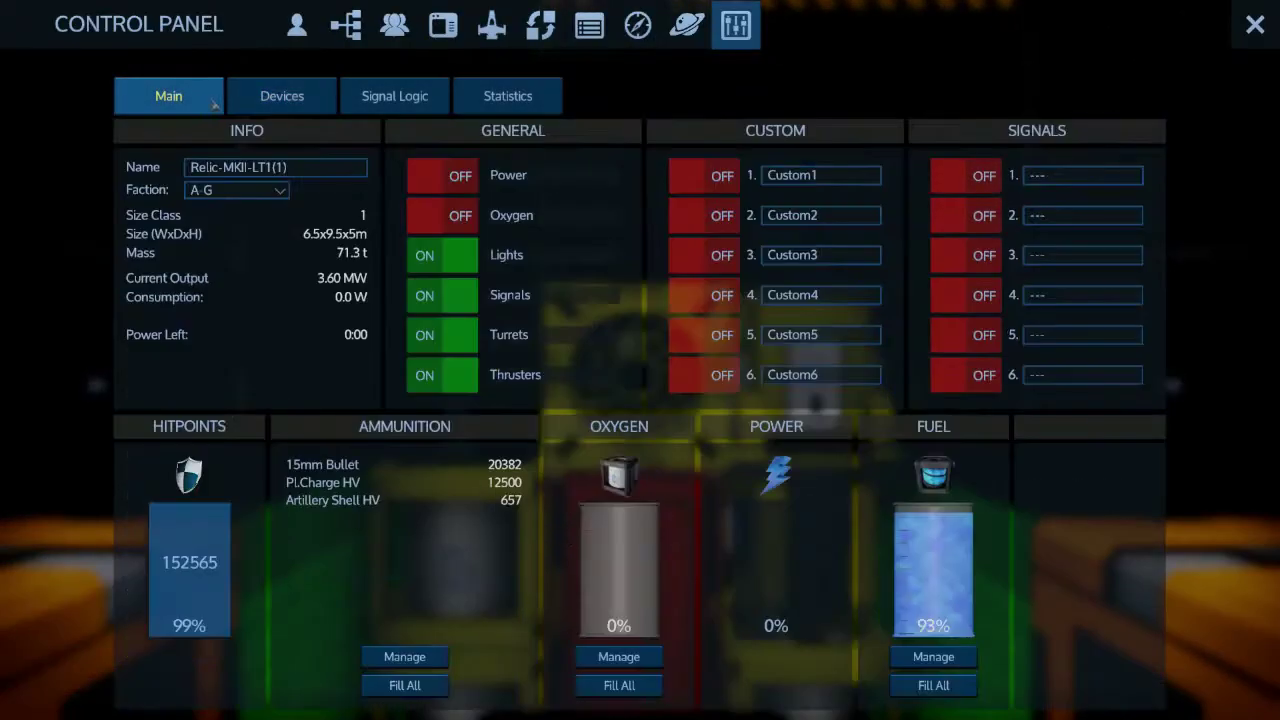
left_click(443, 175)
key("p")
key("F4")
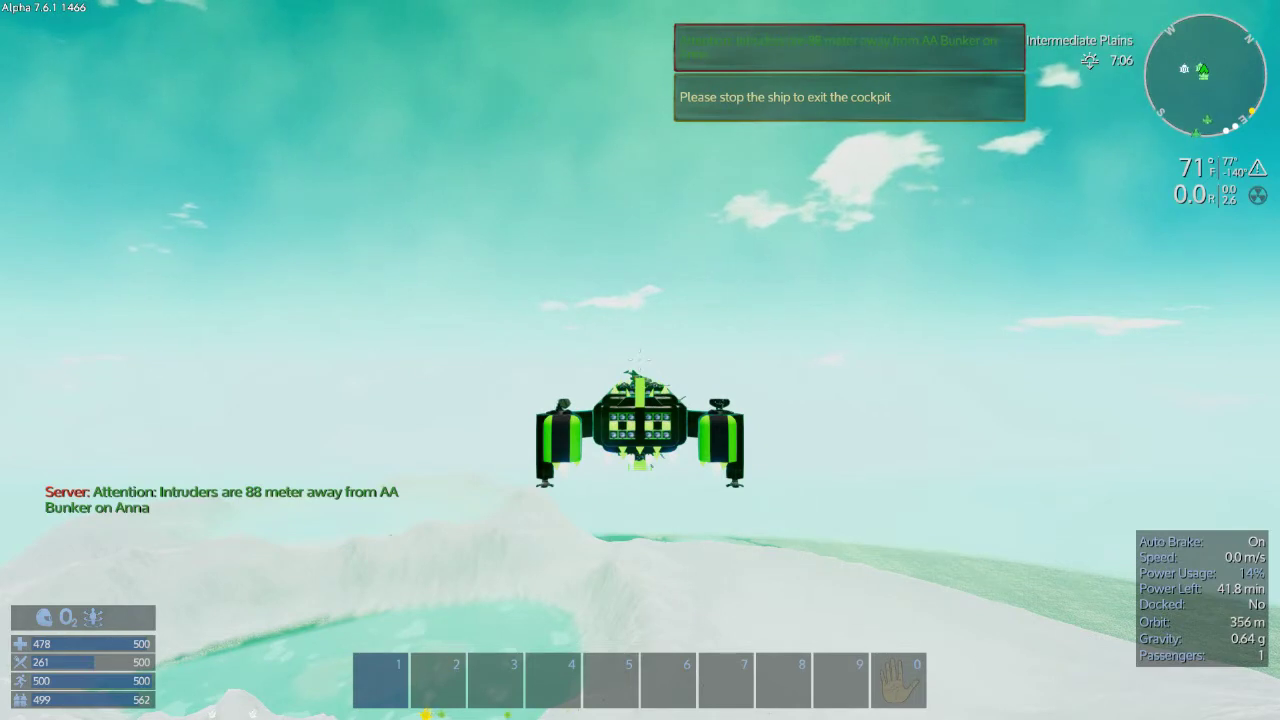
Step: Walk through the armored door and down the corridor to the Shutter Door
key("f")
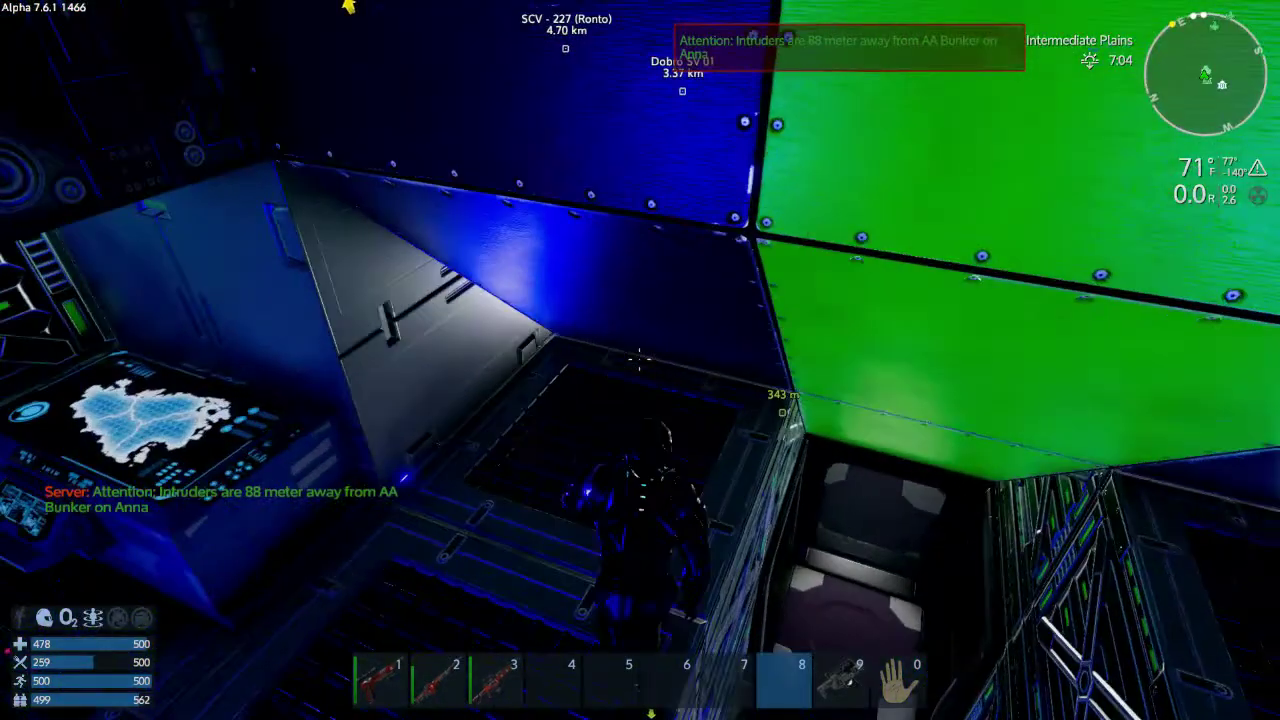
key("w")
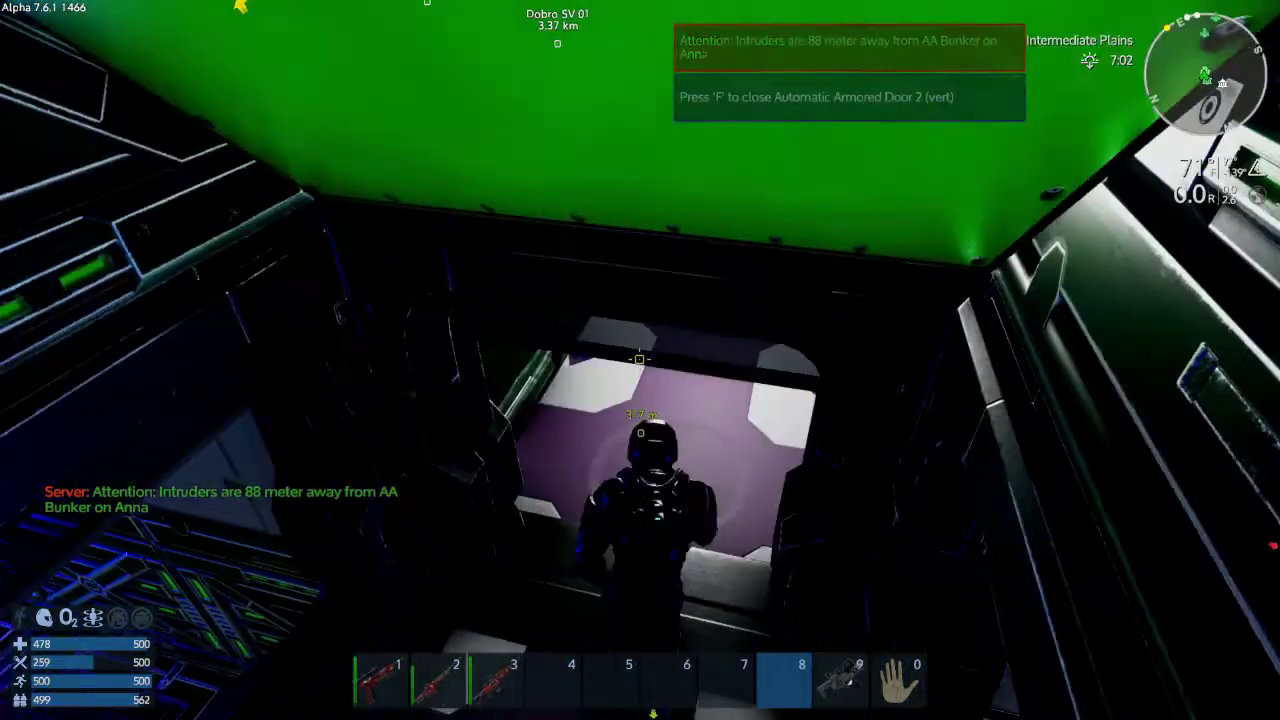
key("v")
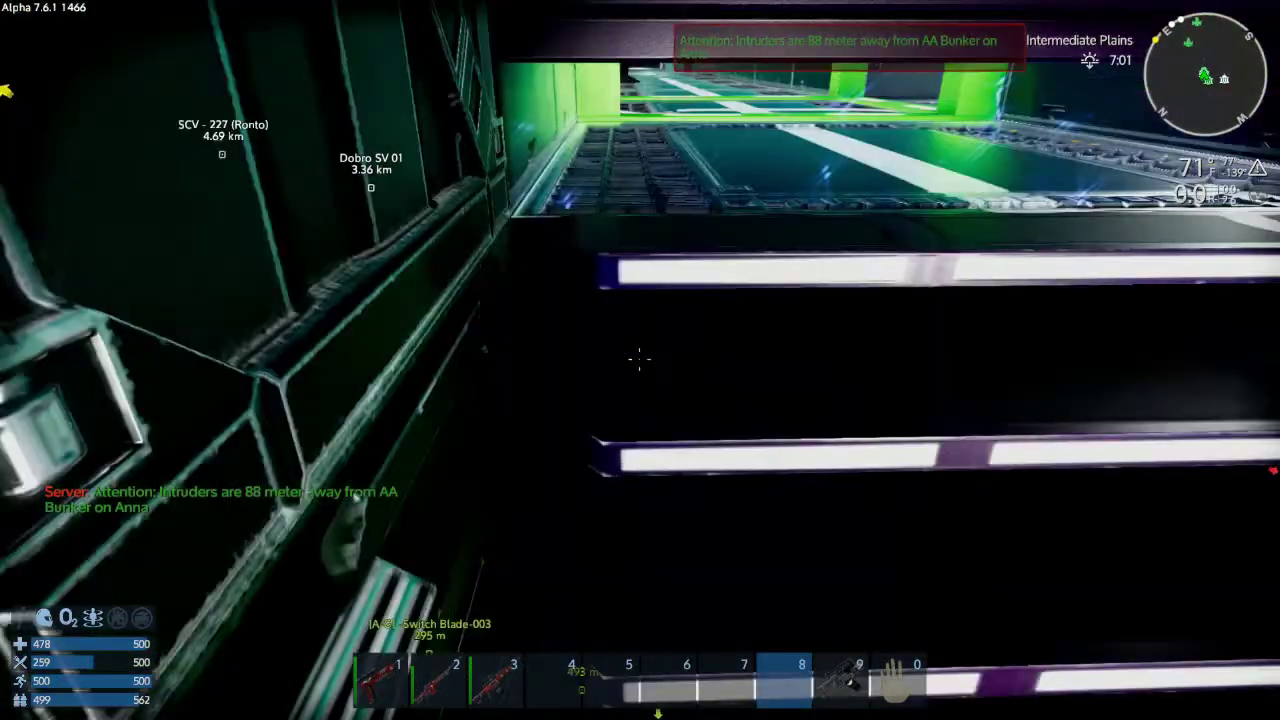
key("w")
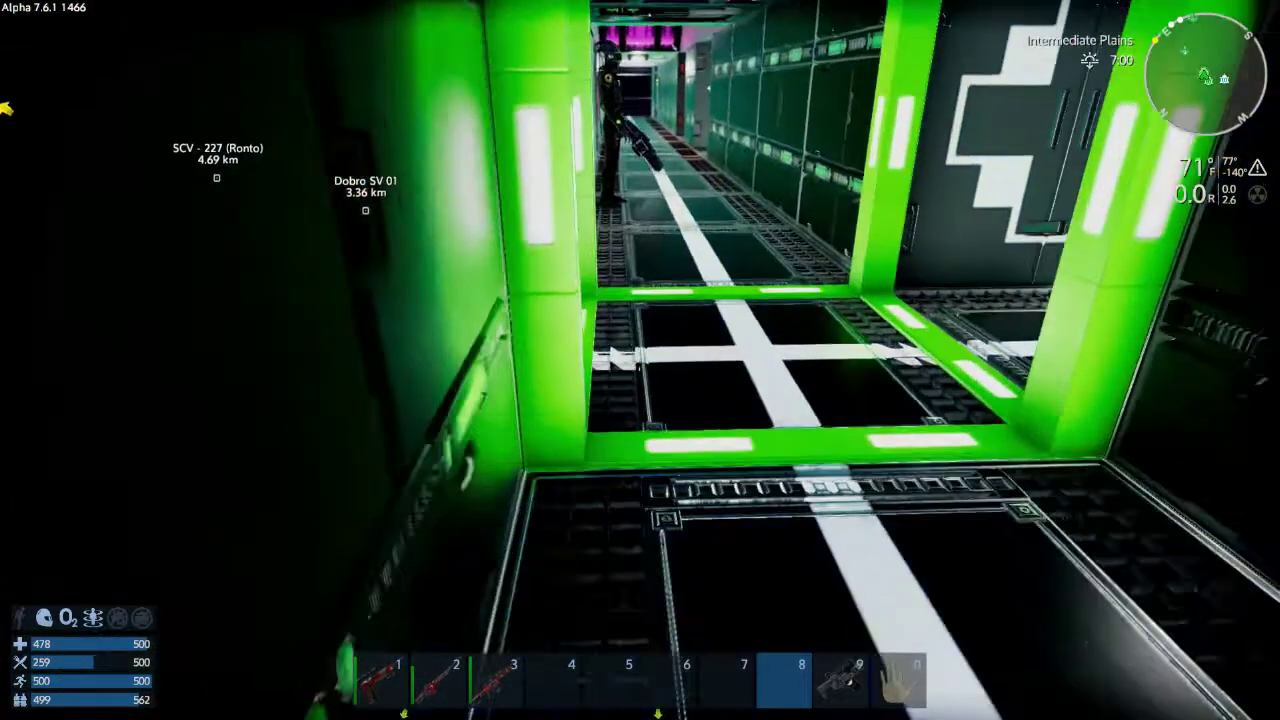
key("w")
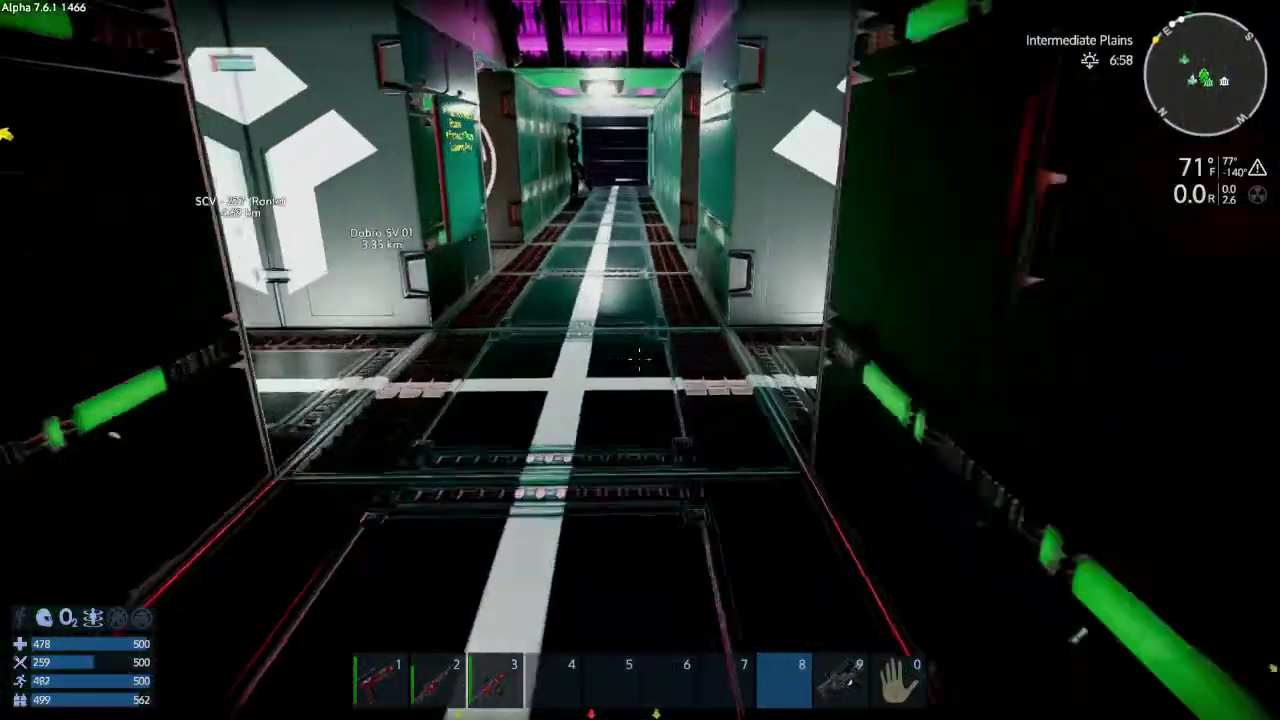
key("w")
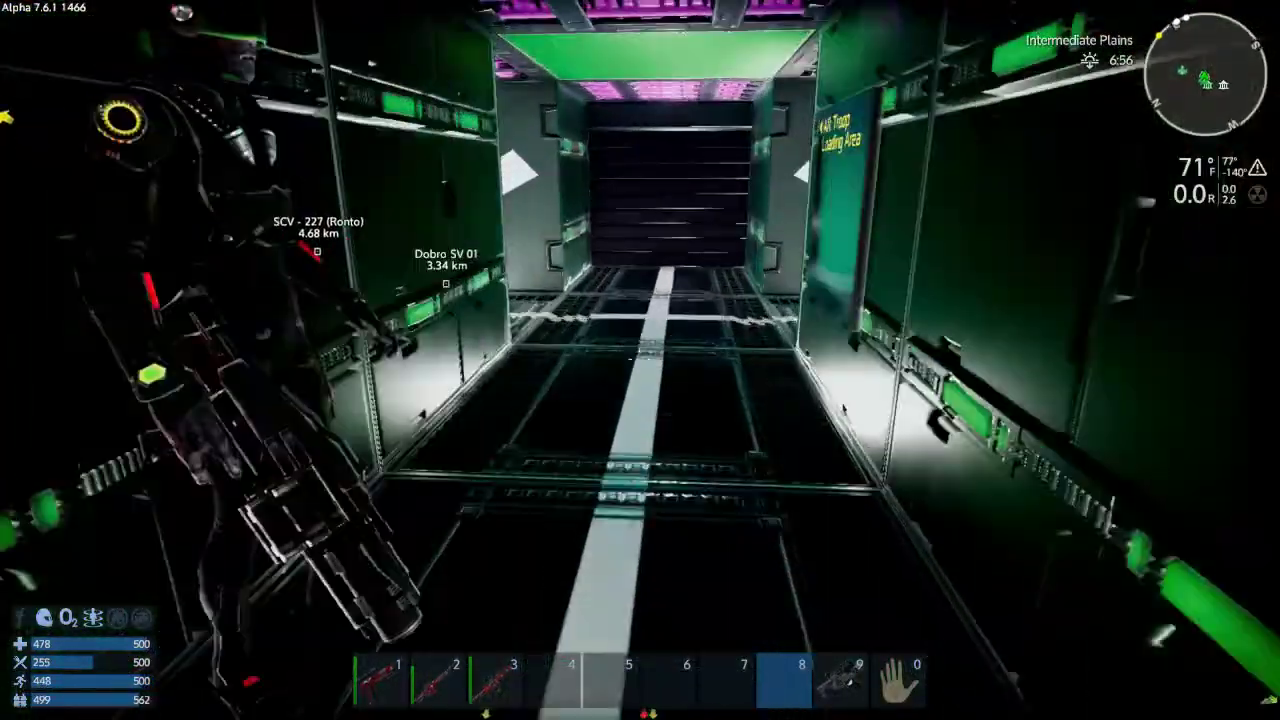
key("w")
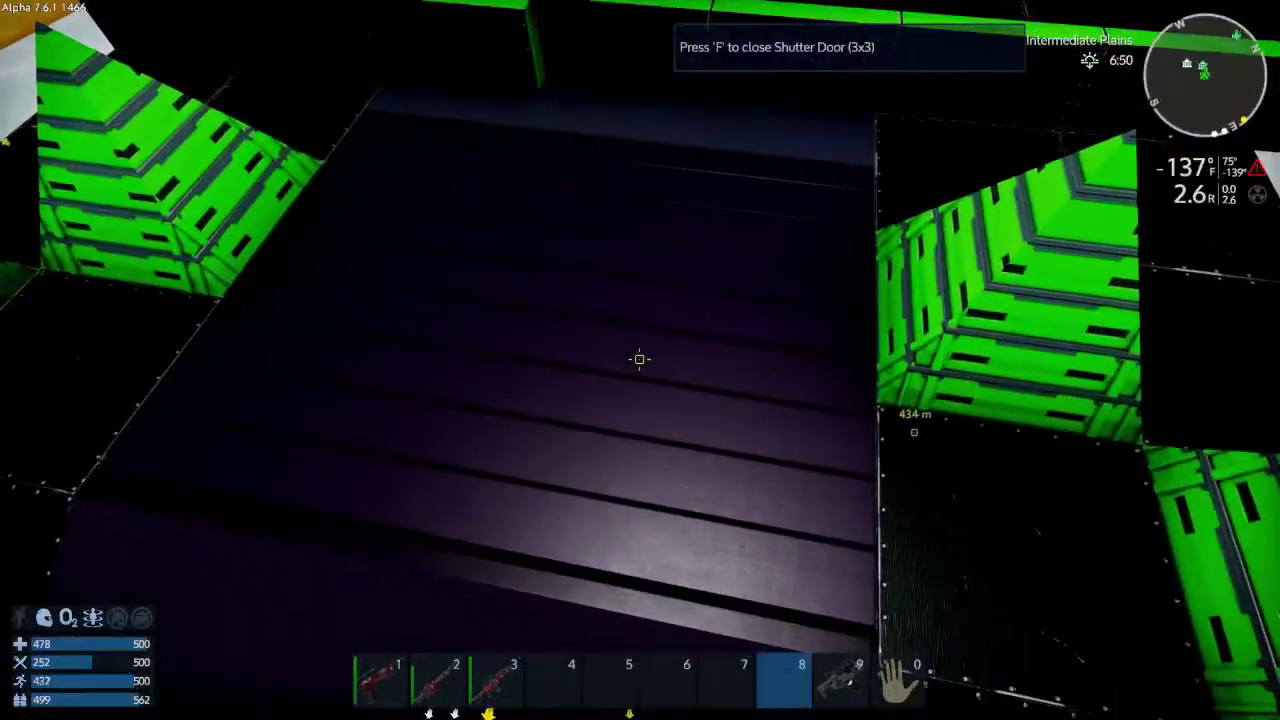
Step: Open the floor shutter and drop into the hover vessel's pilot station
key("f")
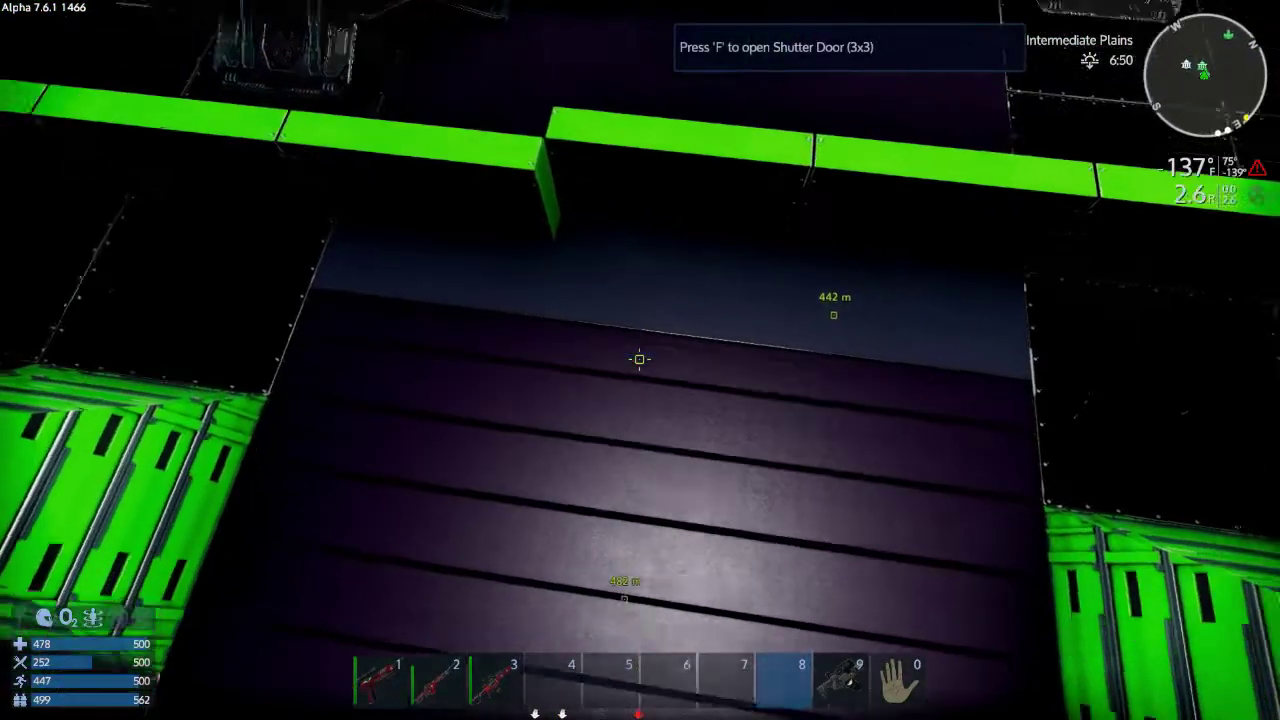
key("f")
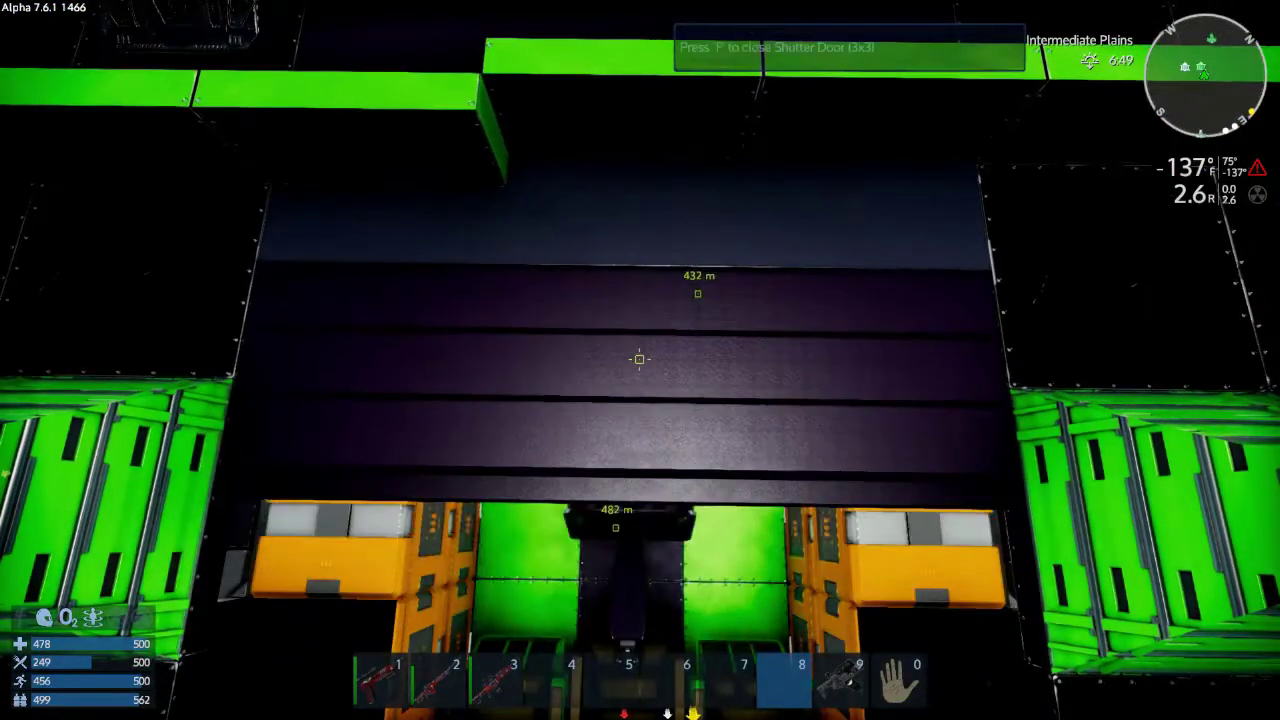
key("1")
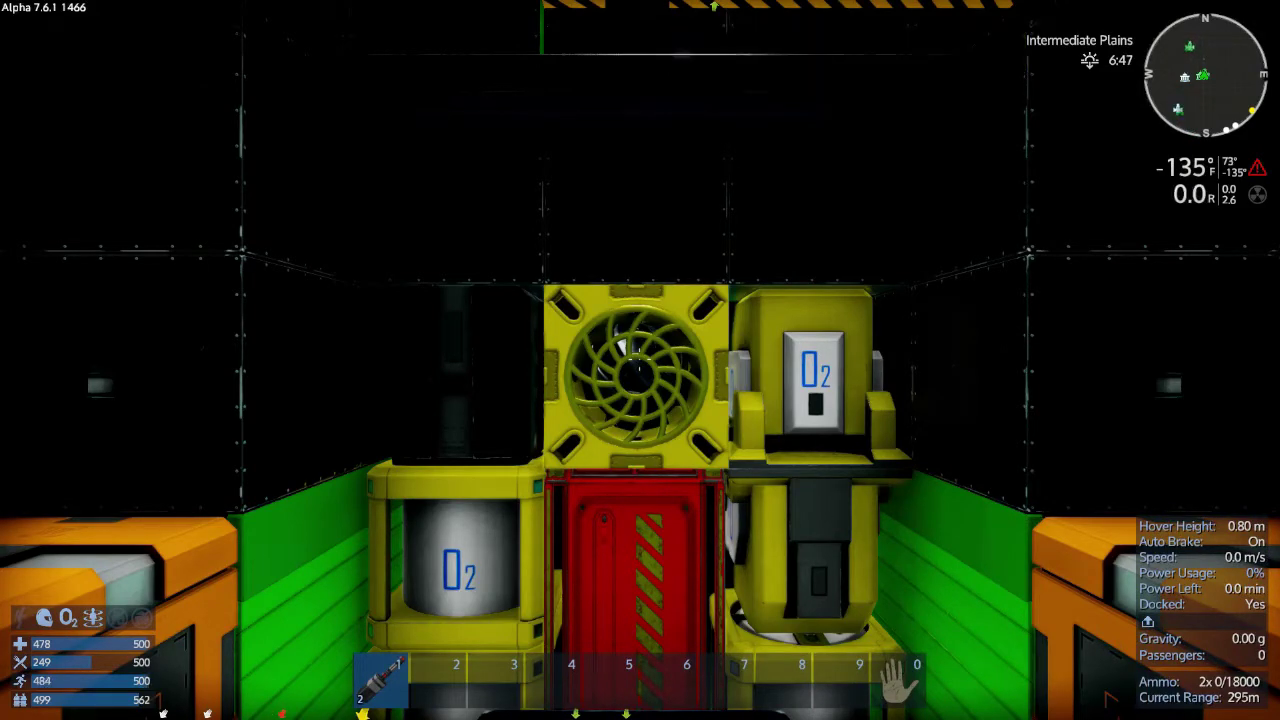
Step: Set the hover vessel's Power to ON, showing about 1106 minutes of power remaining
key("p")
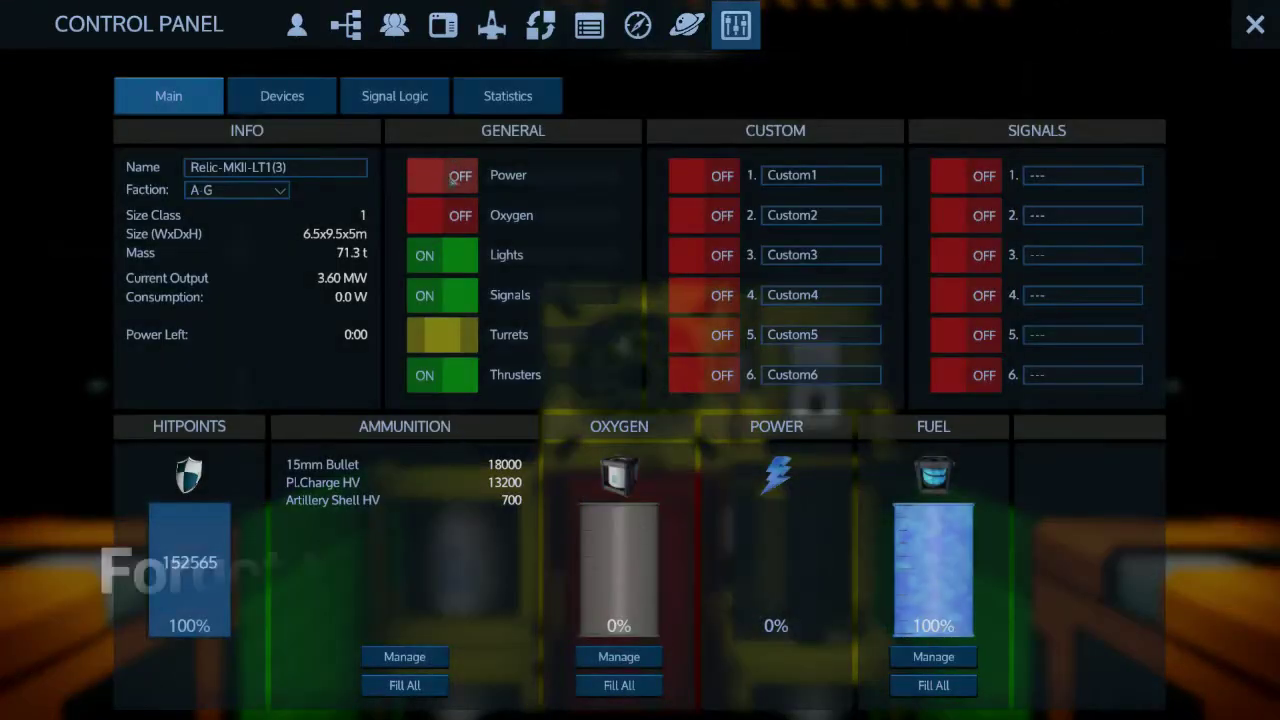
left_click(455, 178)
left_click(1256, 26)
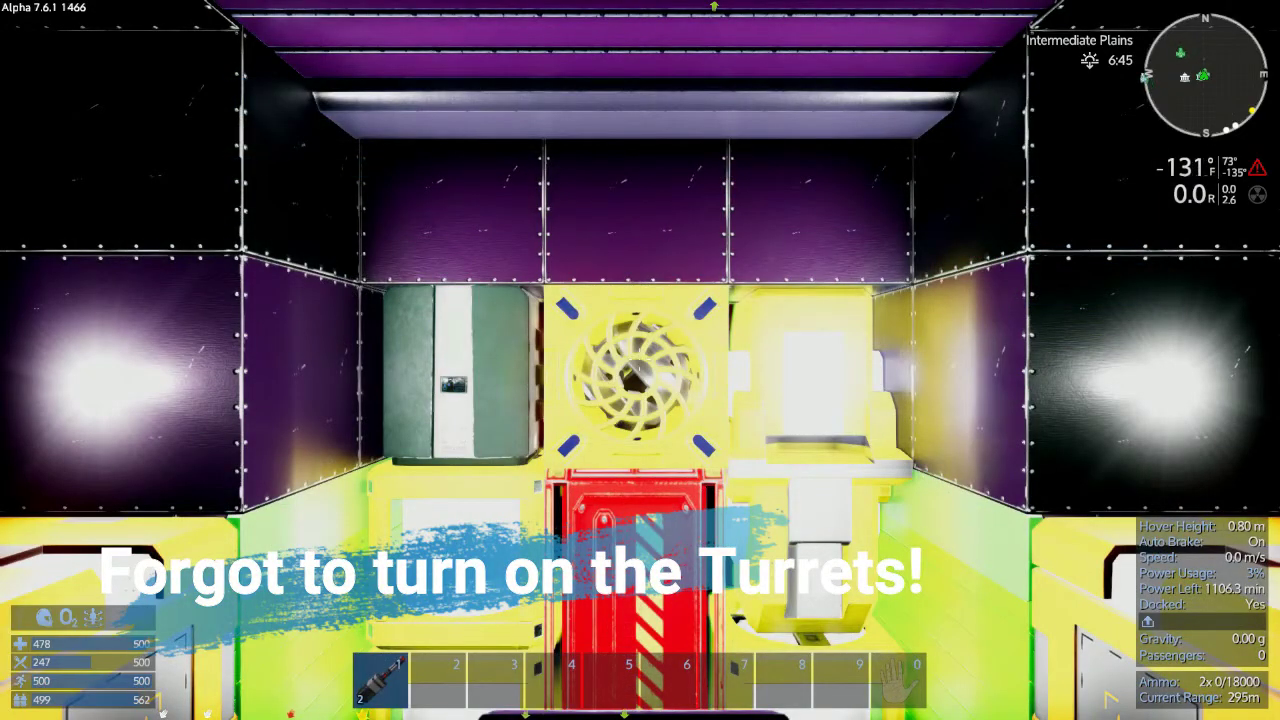
Step: Undock the vessel and race across the snowy Intermediate Plains toward the Gauntlet Alpha in third-person view
key("space")
key("v")
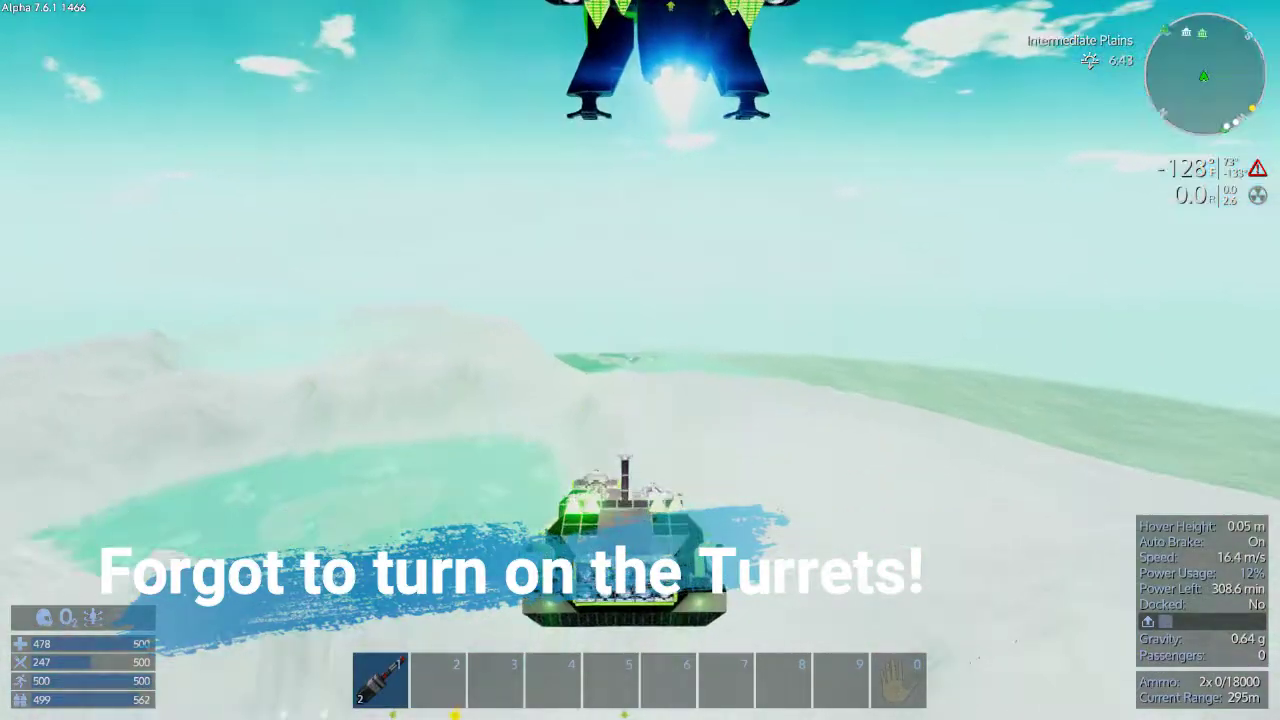
left_click_drag(640, 300, 640, 450)
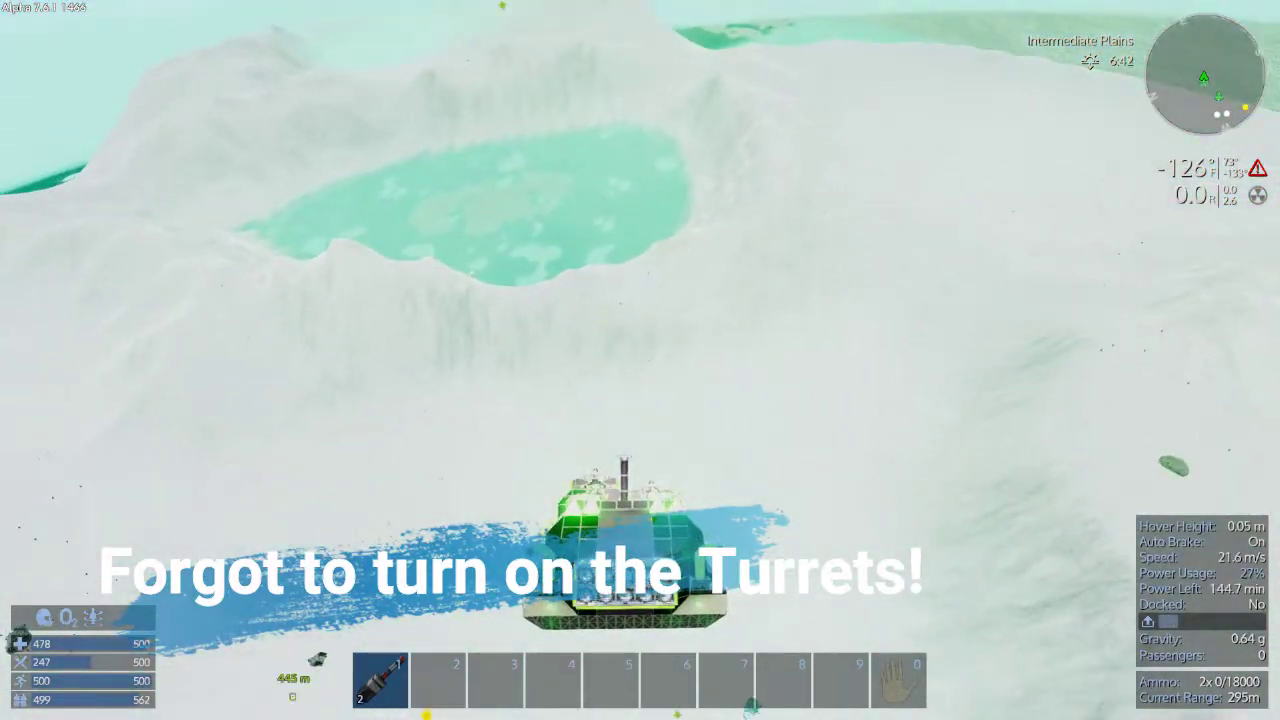
key("w")
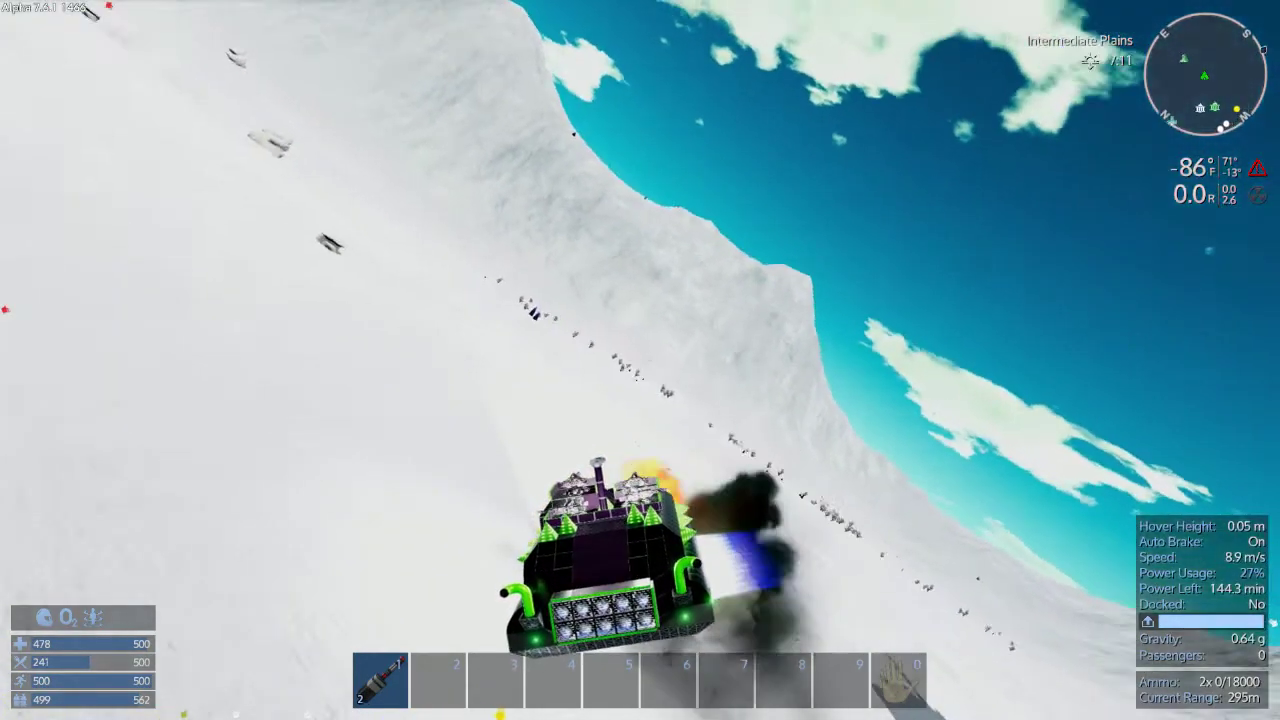
Step: Turn the hover vessel's Turrets toggle ON in the Control Panel, then close it
key("p")
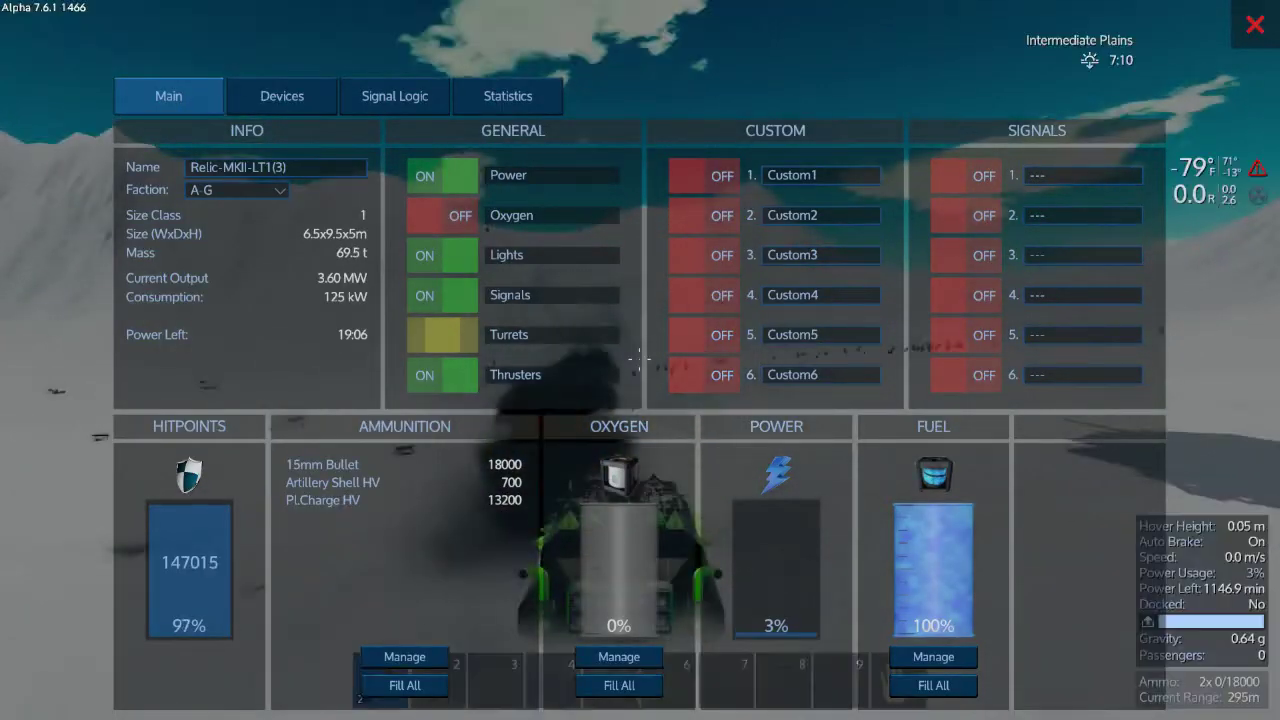
key("Escape")
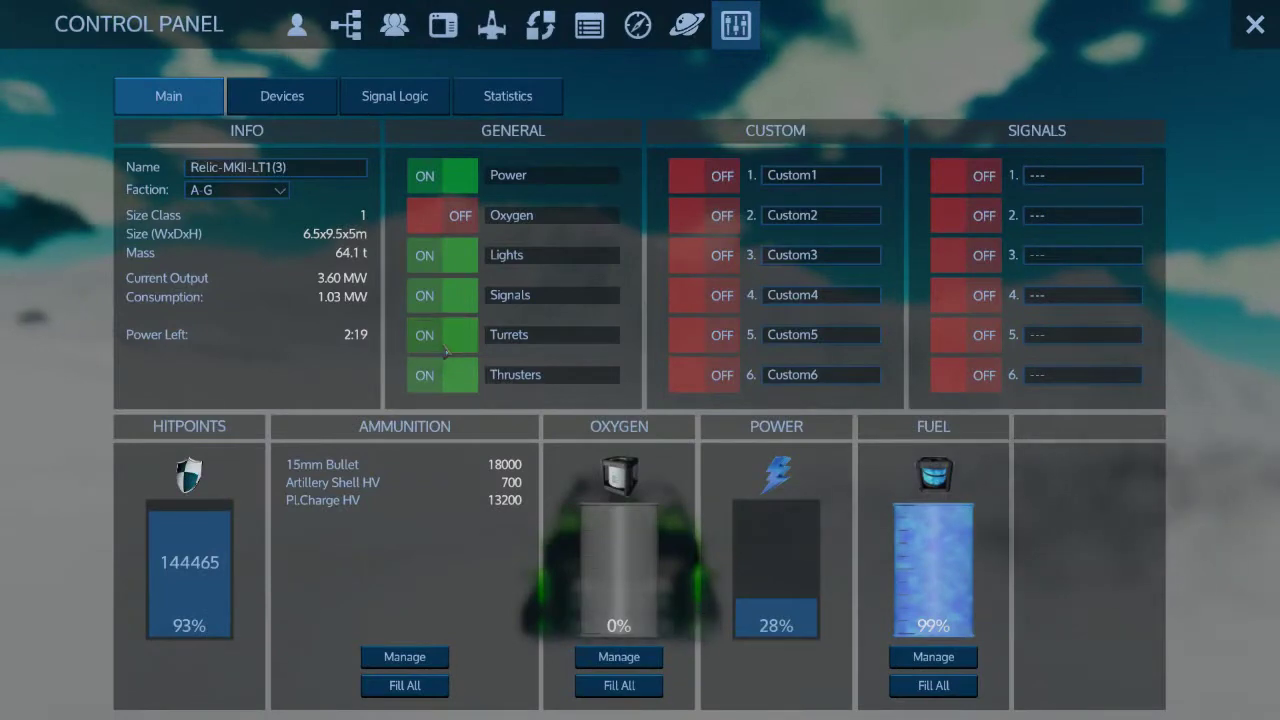
key("Escape")
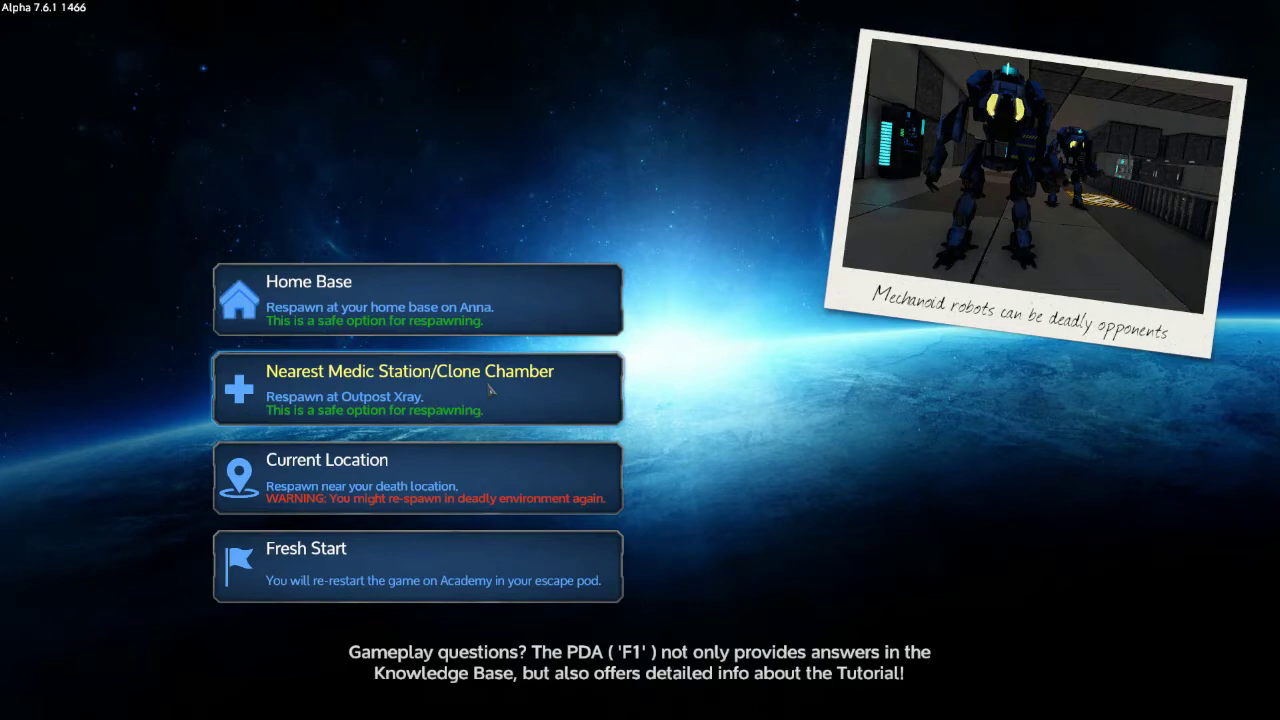
Step: Respawn at Outpost Xray's clone chamber, leave the medic room, and open the outpost Control Panel
left_click(491, 389)
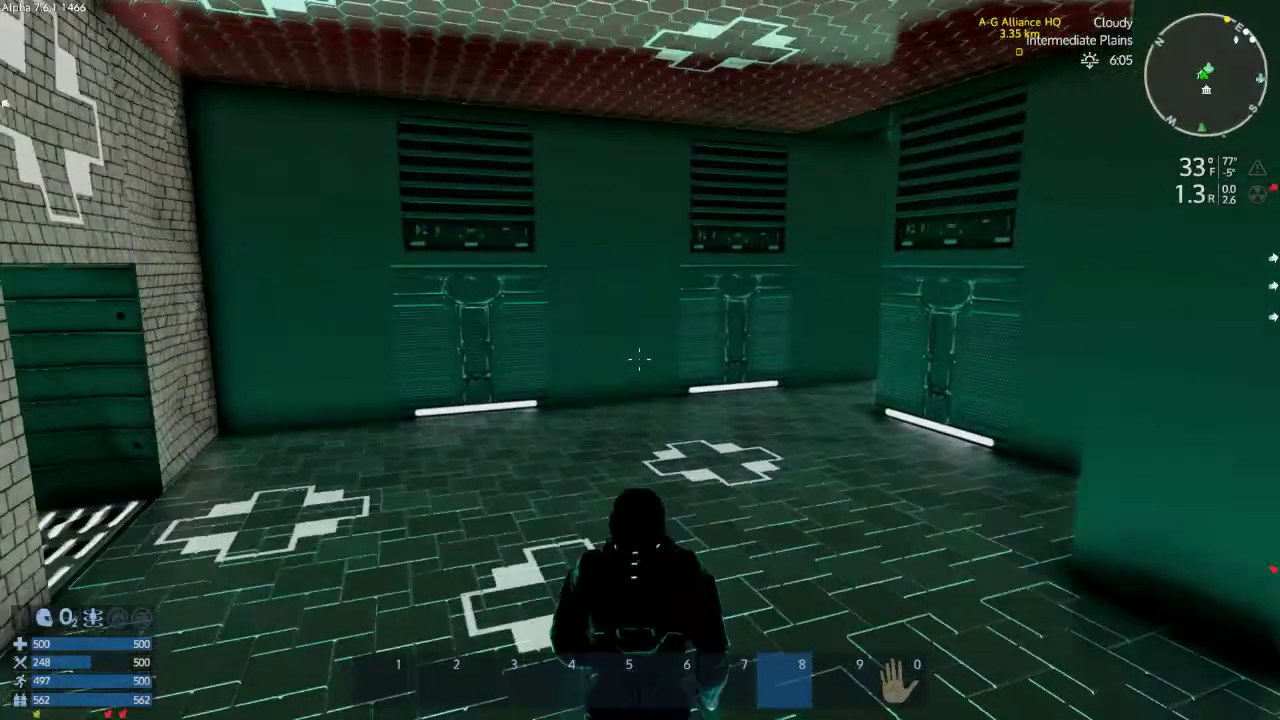
key("w")
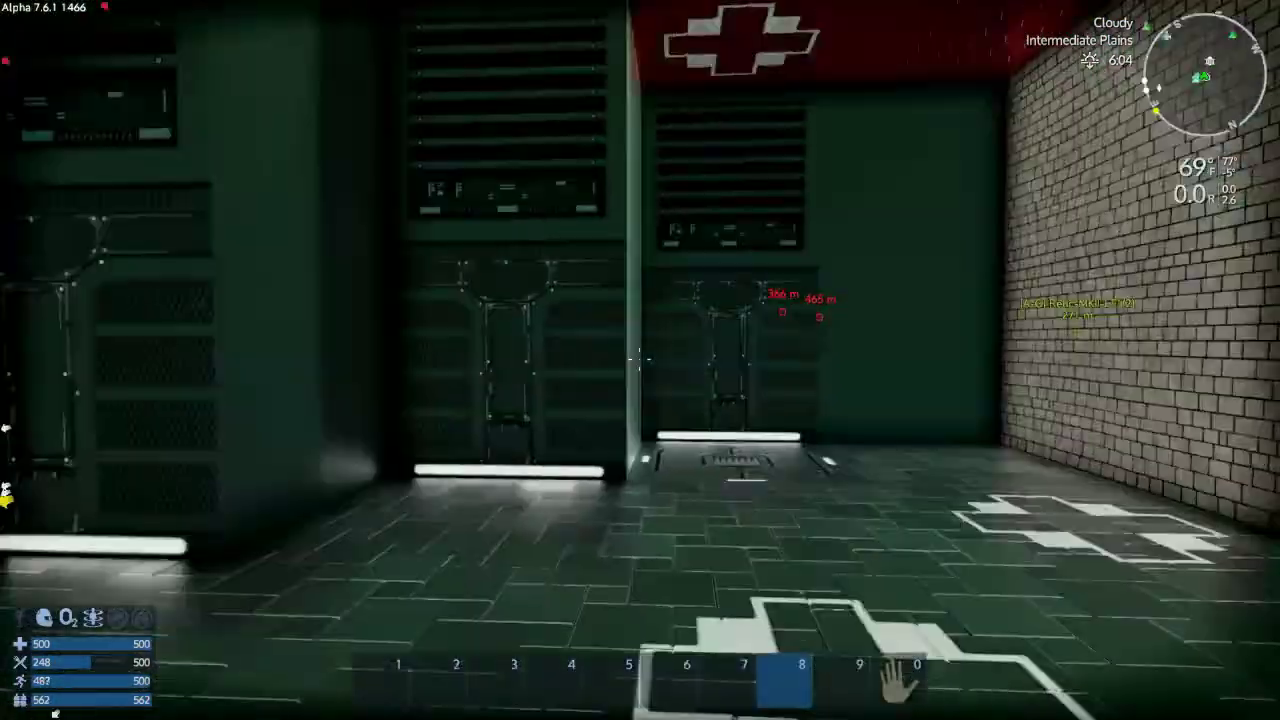
key("w")
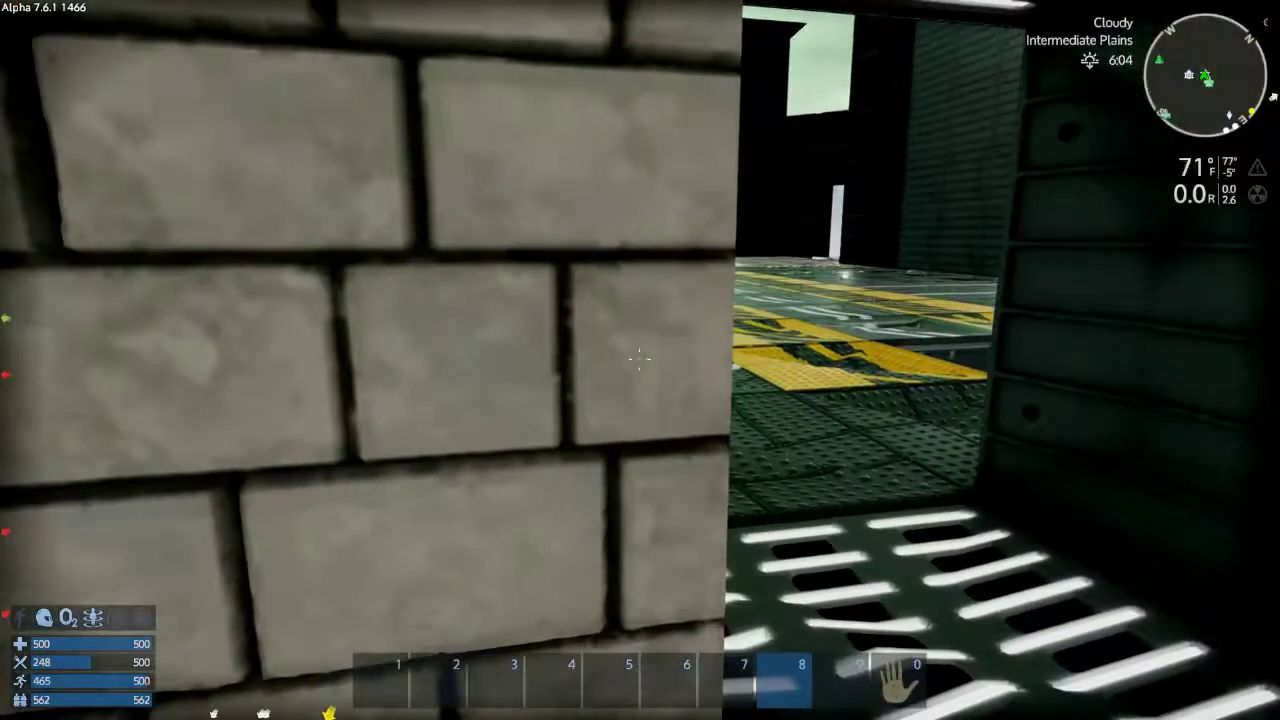
key("p")
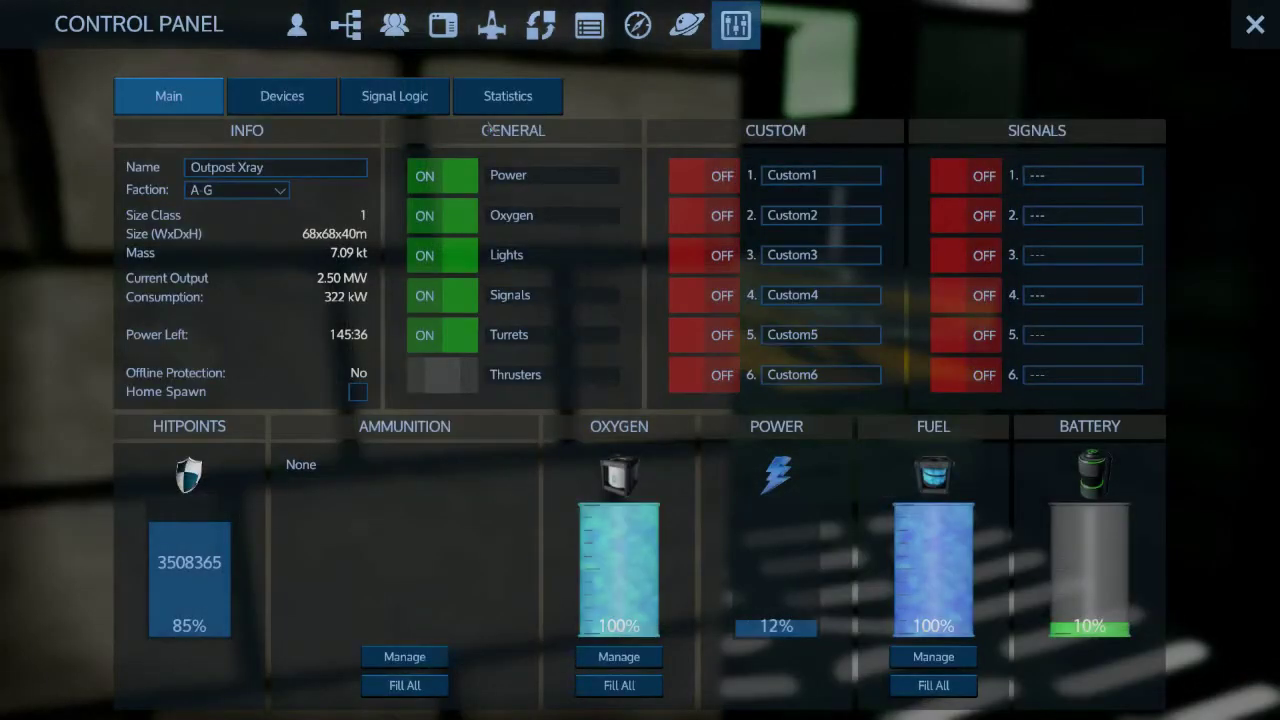
Step: Access the Cannon Turret from the Devices list and aim it over the snowy plains
left_click(285, 98)
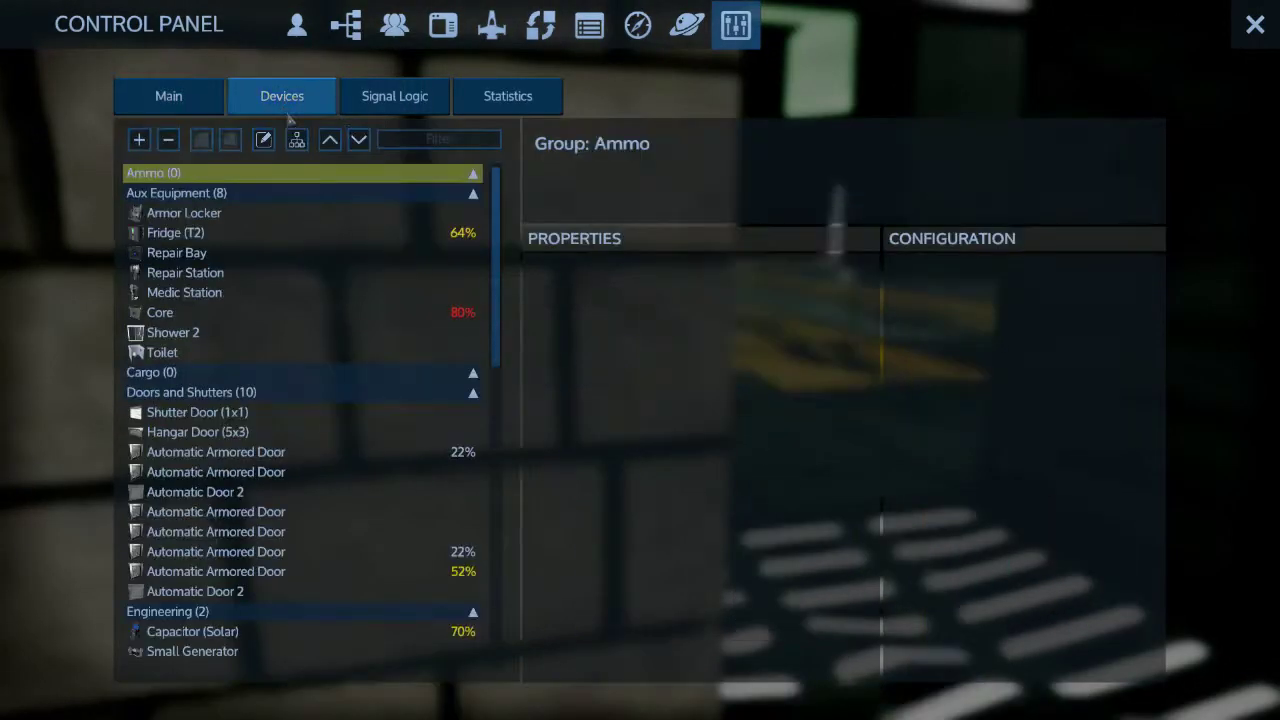
scroll(165, 362, "down", 4)
scroll(195, 605, "down", 4)
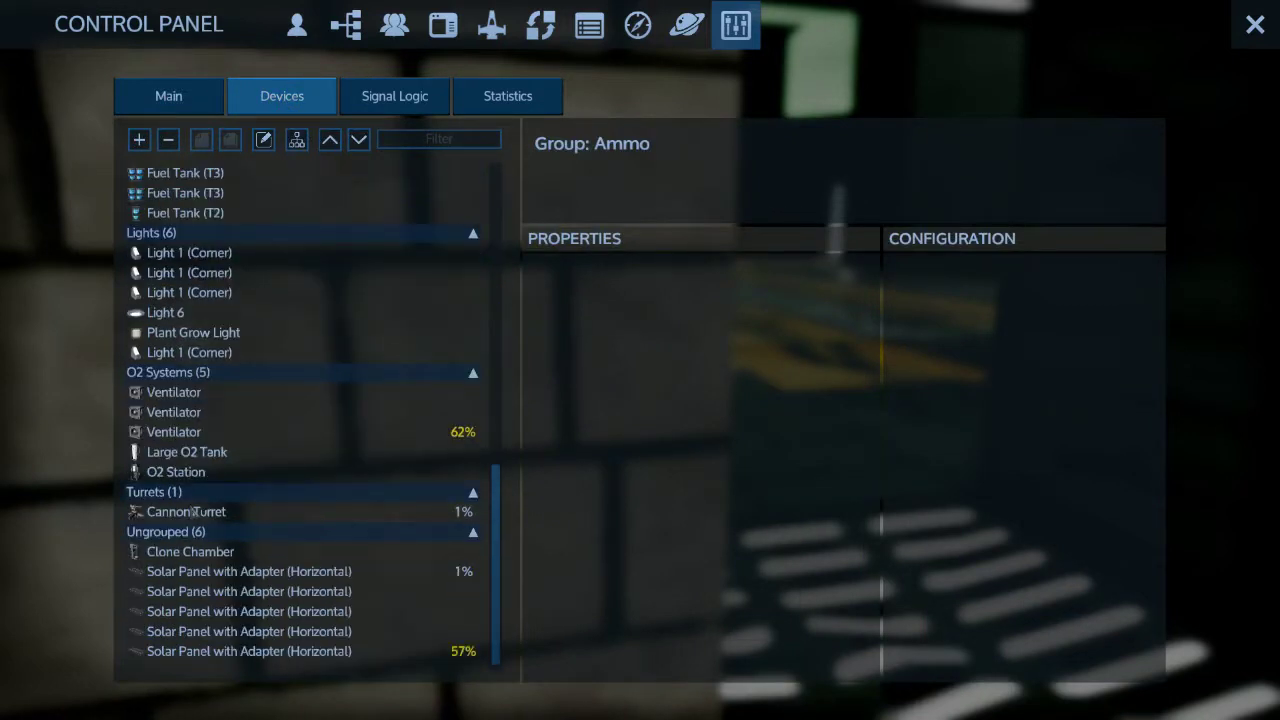
left_click(195, 511)
left_click(1103, 171)
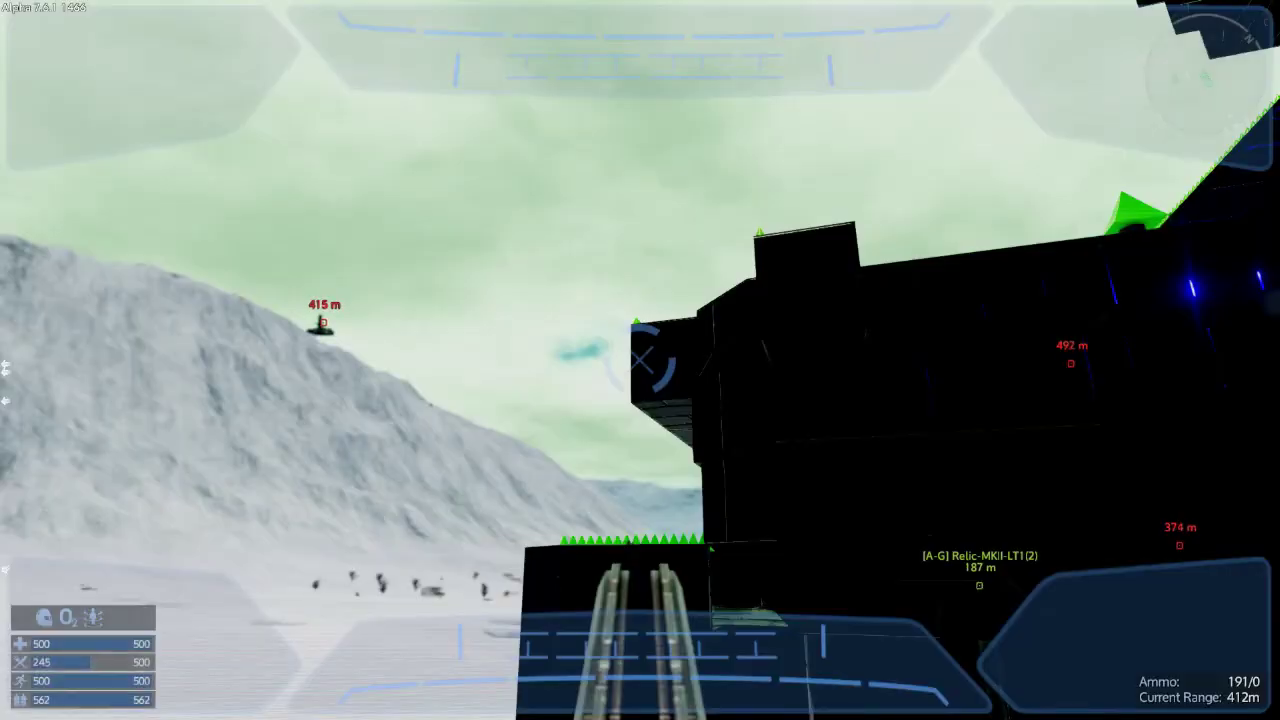
left_click_drag(640, 360, 700, 380)
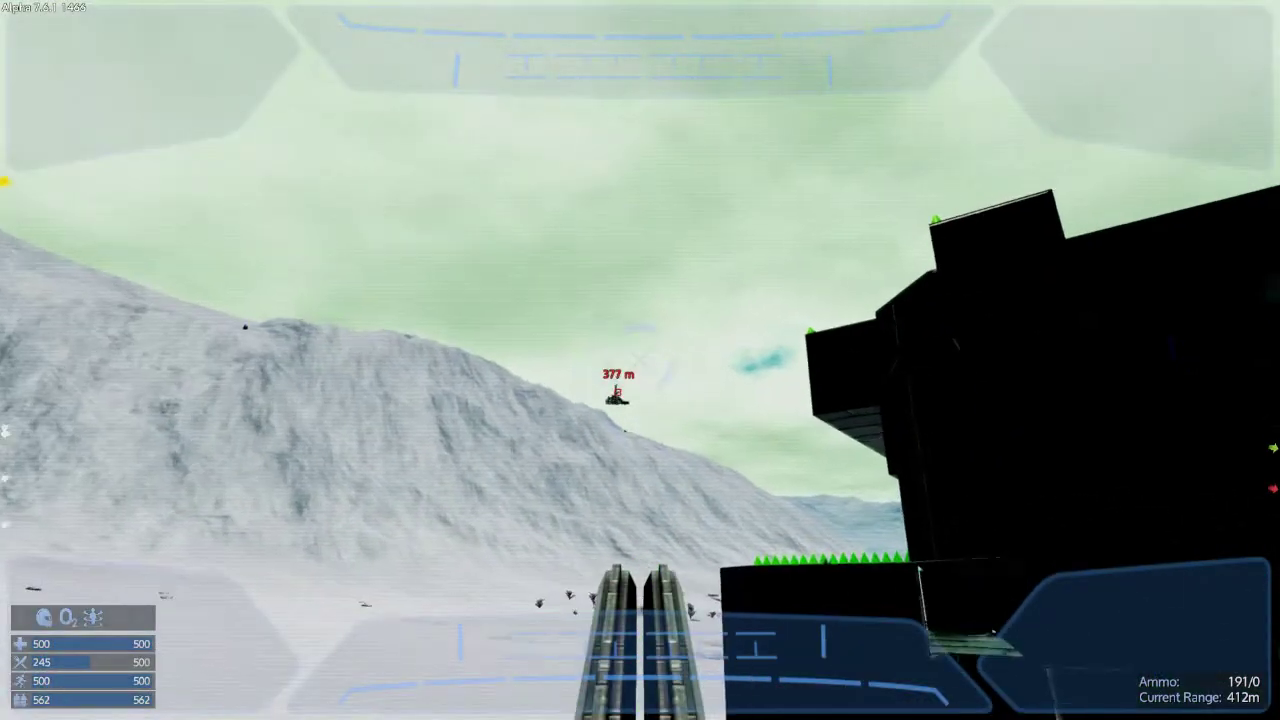
Step: Fire five cannon turret shots at the distant enemy vehicle
left_click(640, 360)
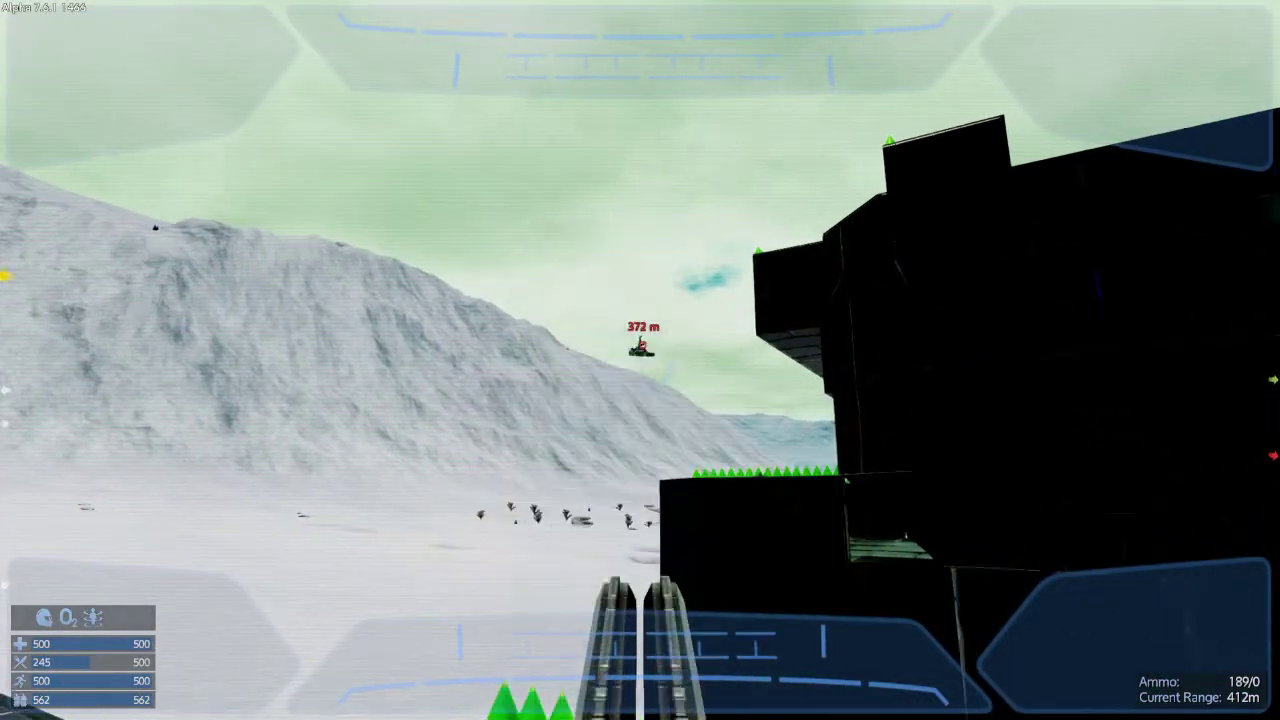
left_click(640, 360)
left_click(640, 360)
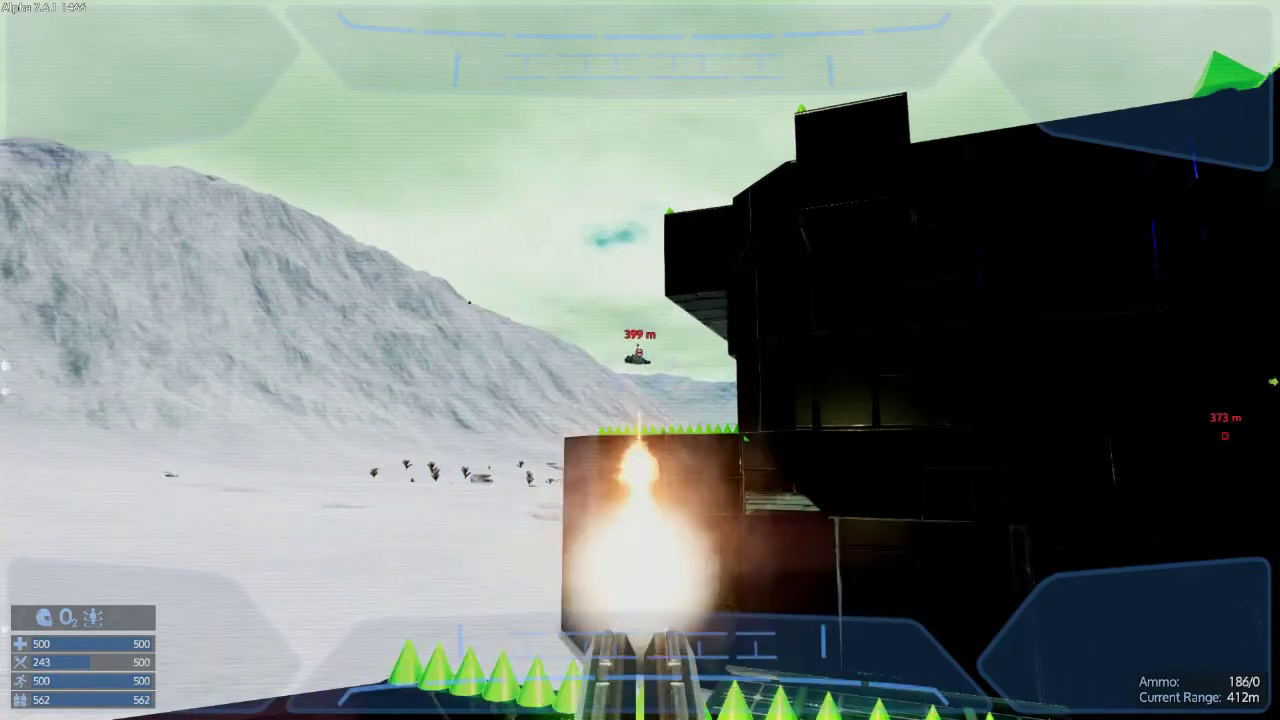
left_click(640, 360)
left_click(640, 360)
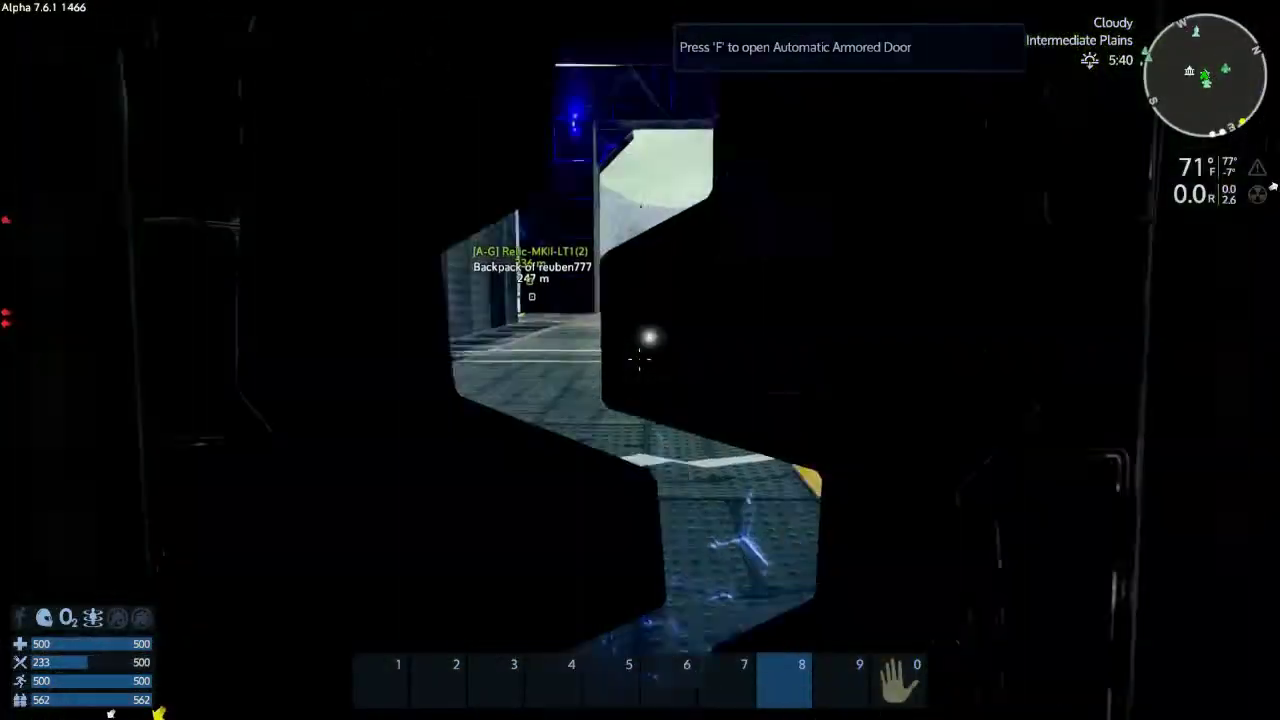
Step: Open the armored door and loot the drop containers, collecting 905 Fusion Cells
key("f")
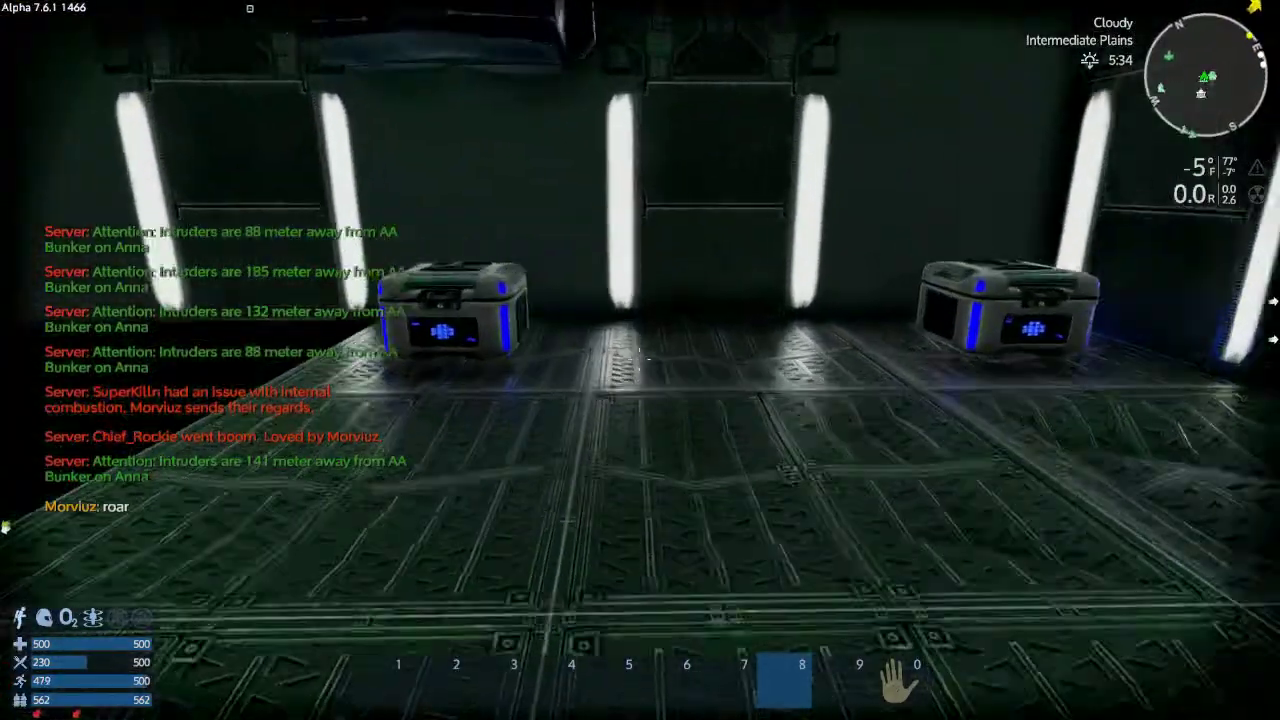
key("f")
key("Escape")
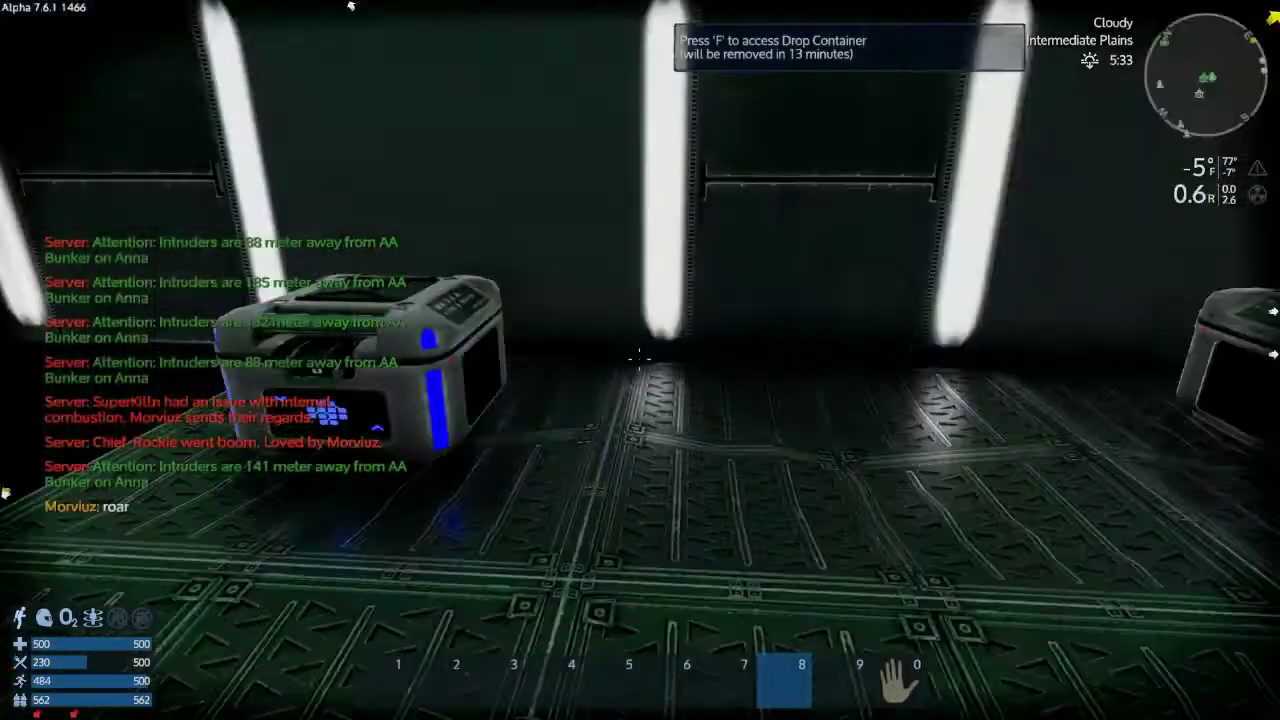
key("f")
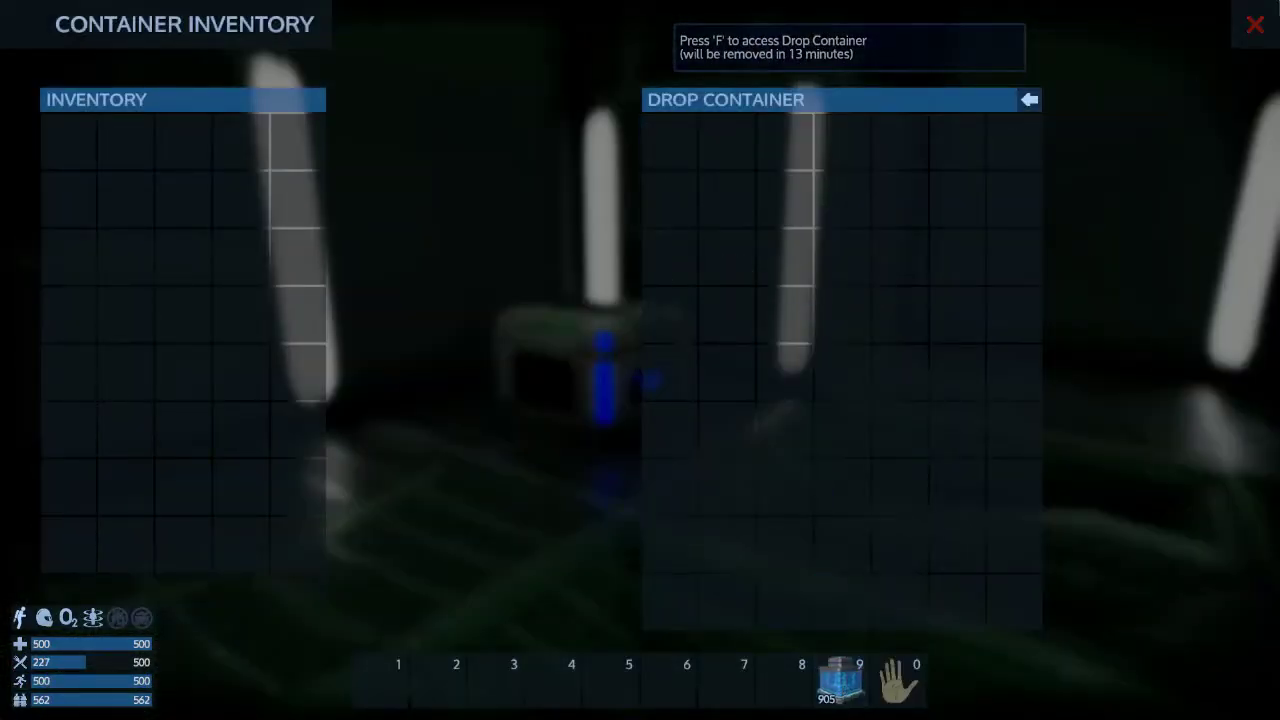
key("Escape")
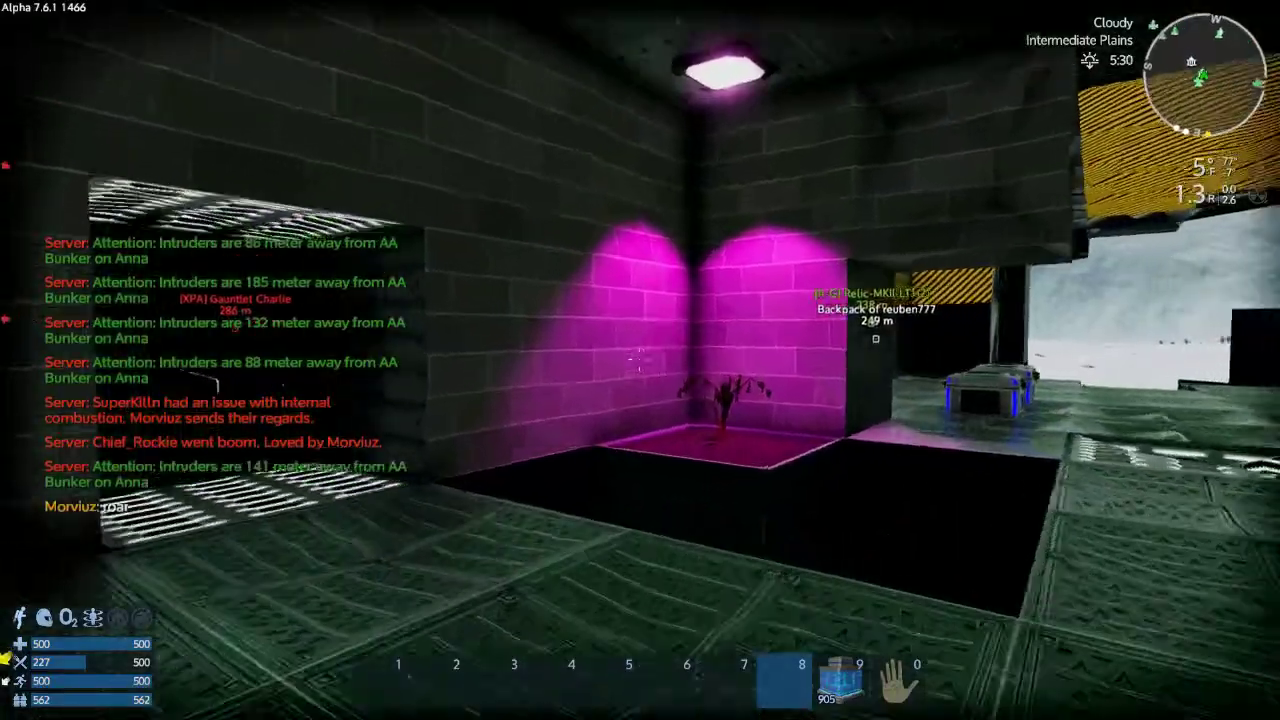
Step: Walk through the hangar past the containers to the striped wall
key("w")
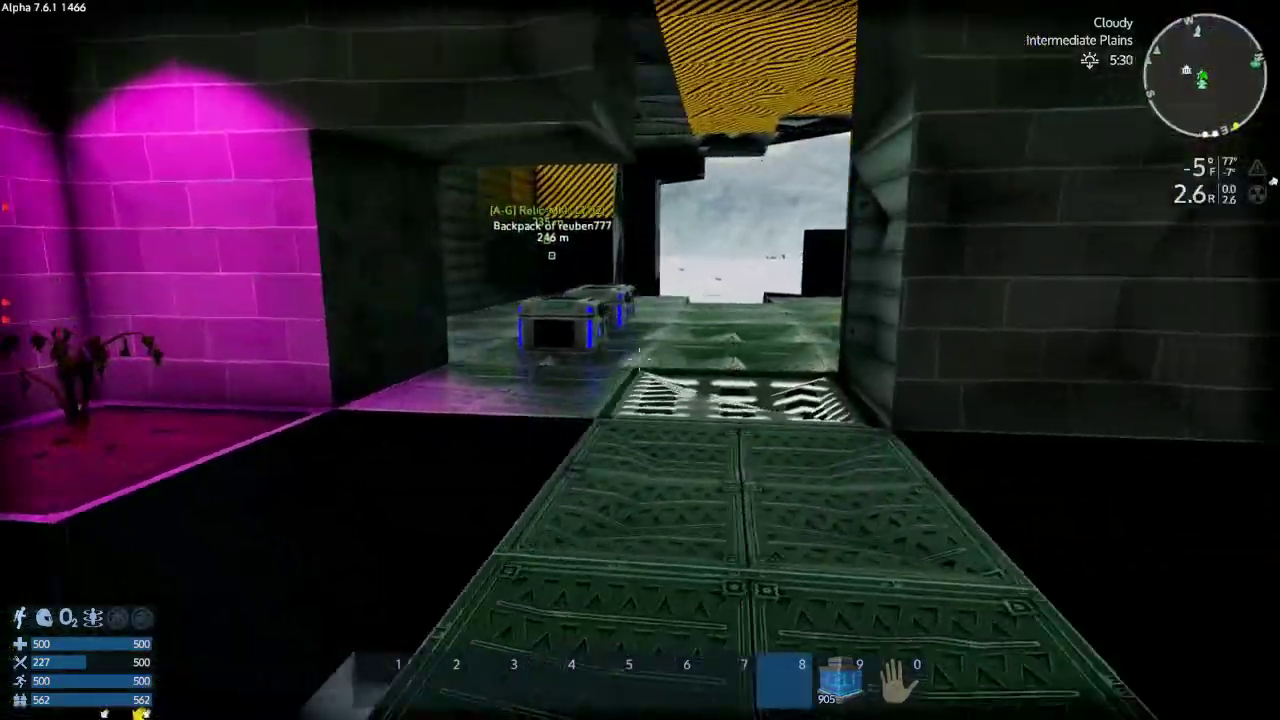
key("w")
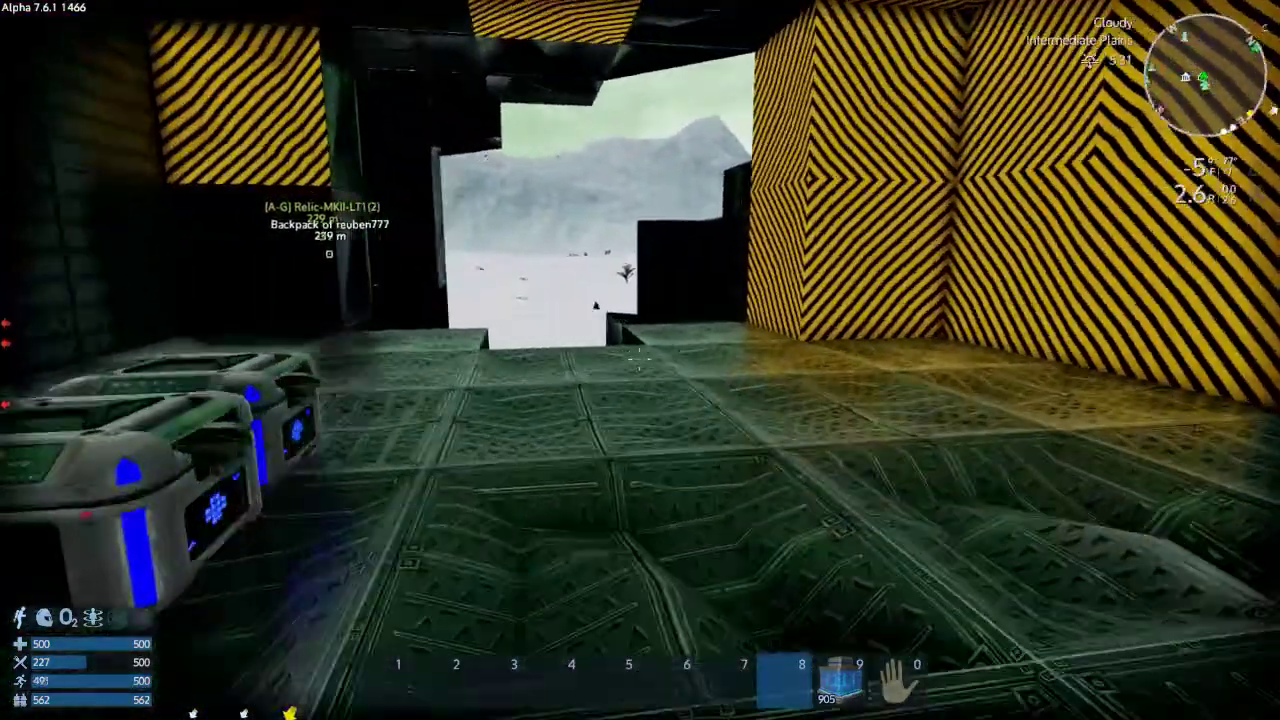
key("w")
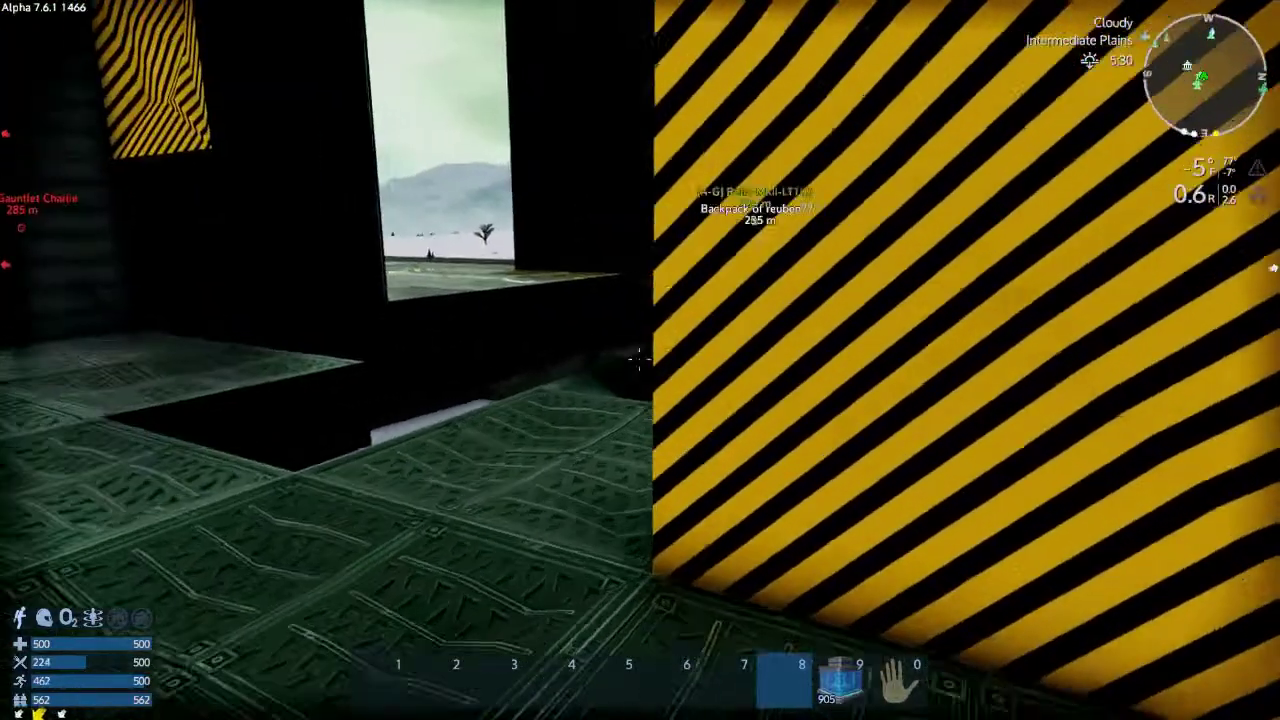
key("w")
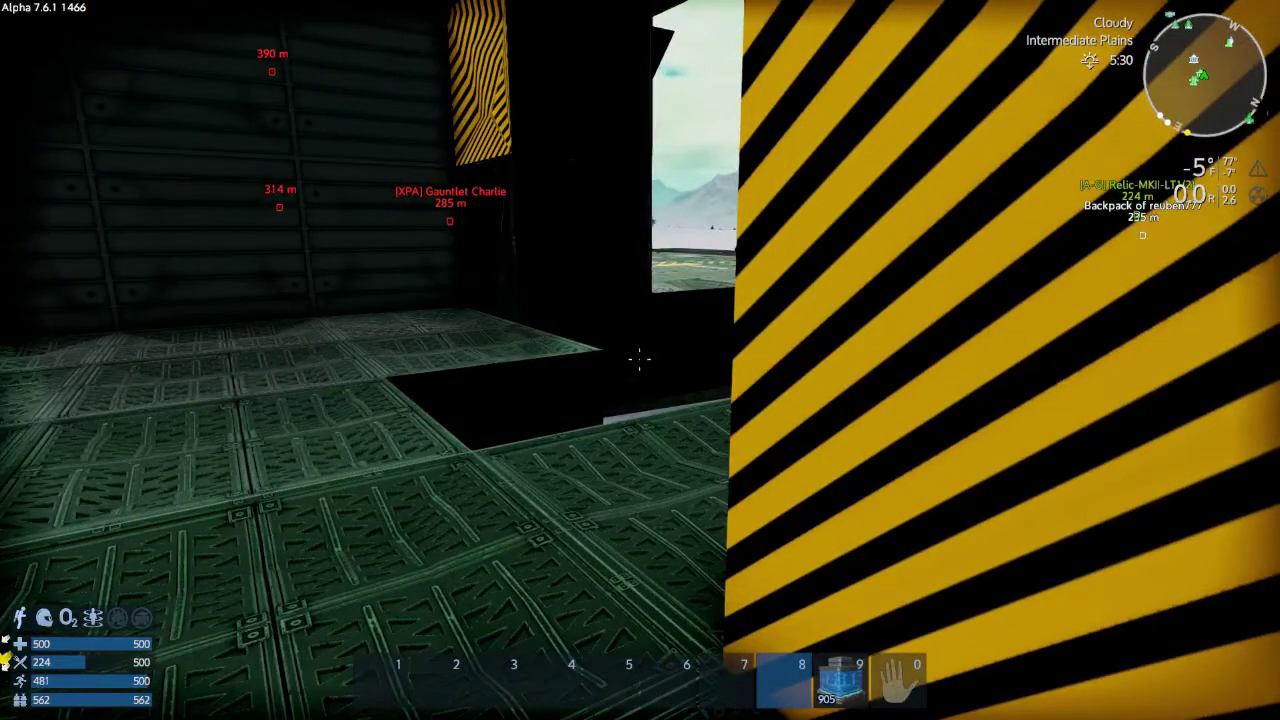
key("w")
Step: Take control of the cannon turret from the device list and fire at the enemy ship
key("p")
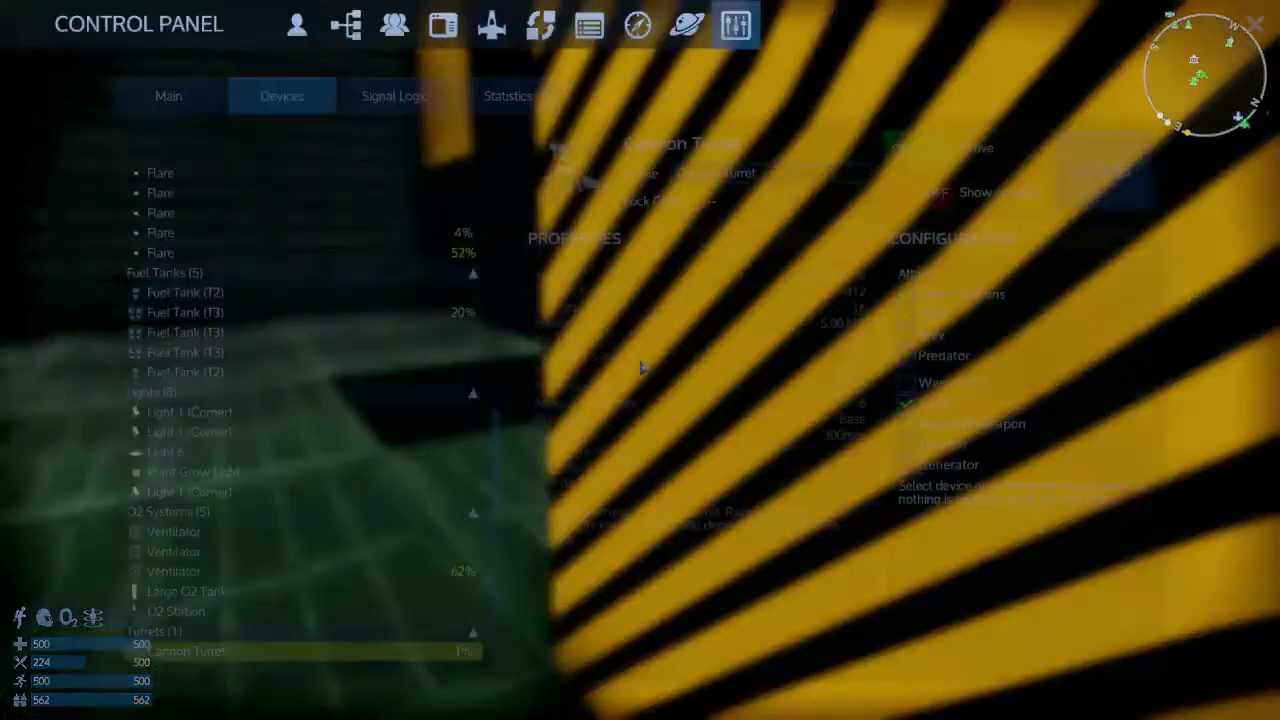
left_click(1103, 170)
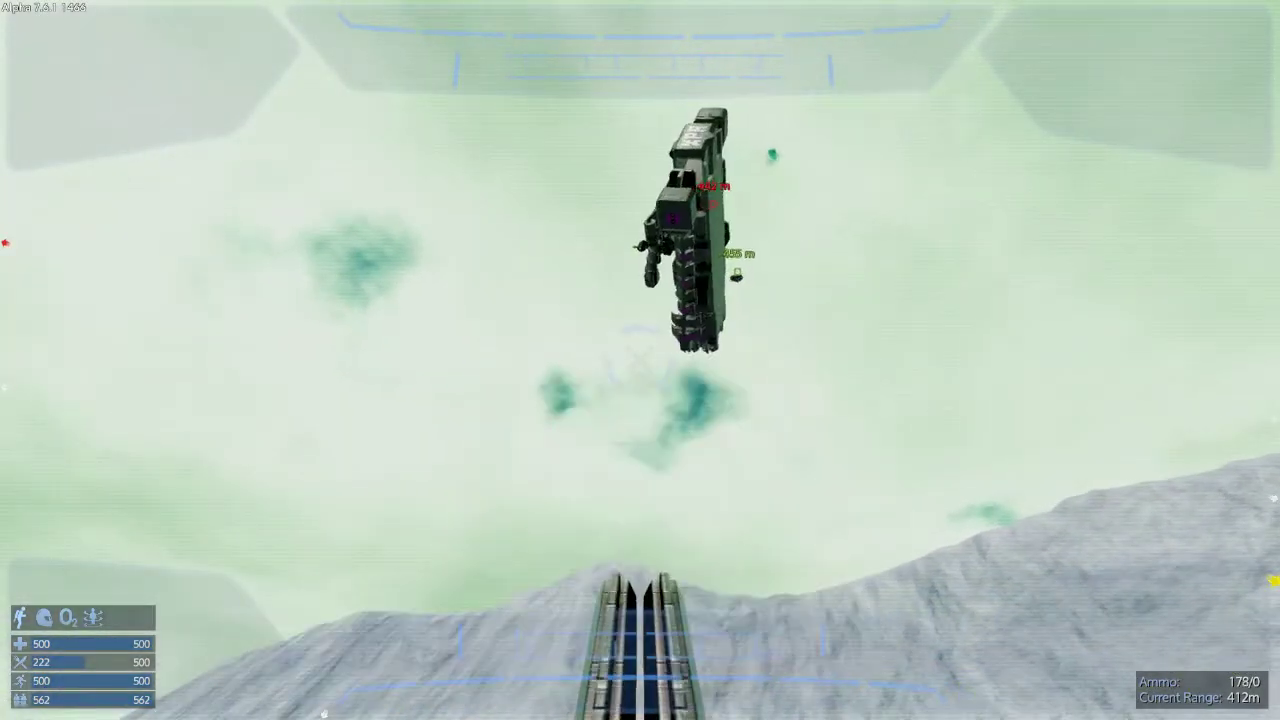
left_click(640, 360)
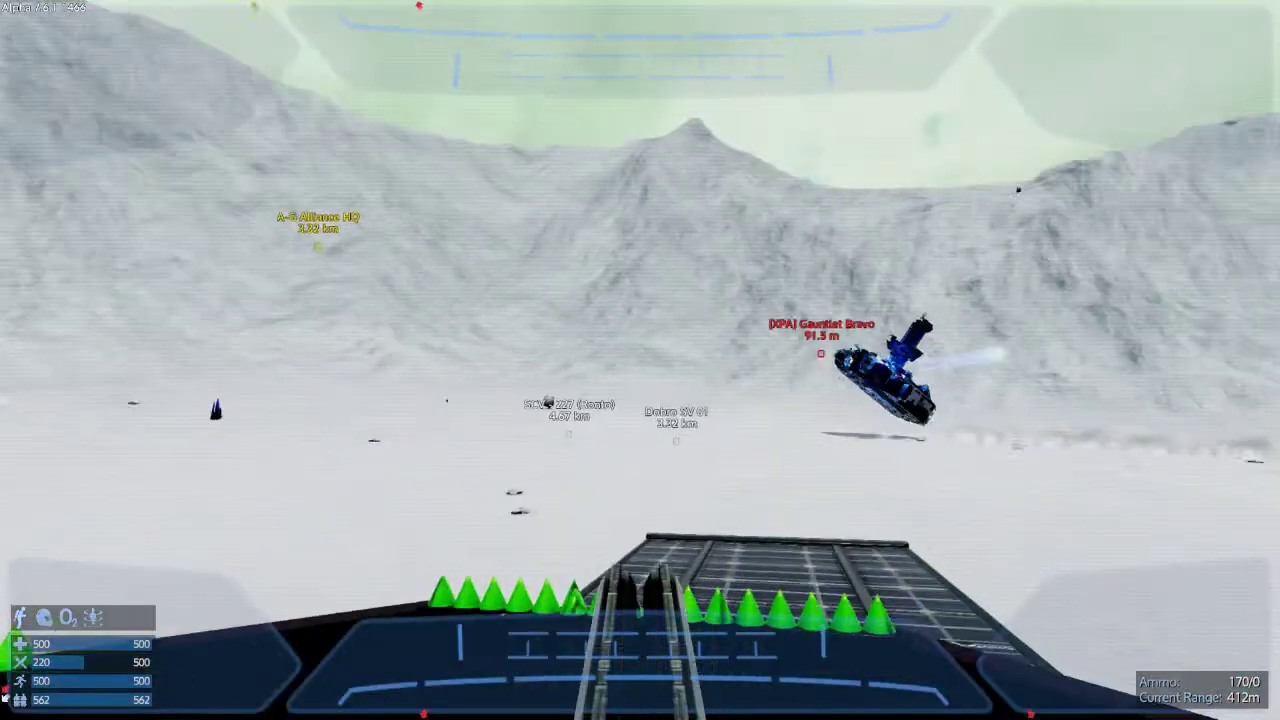
Step: Shell the XPA Gauntlet Bravo with repeated cannon shots and rockets until it explodes
left_click(640, 360)
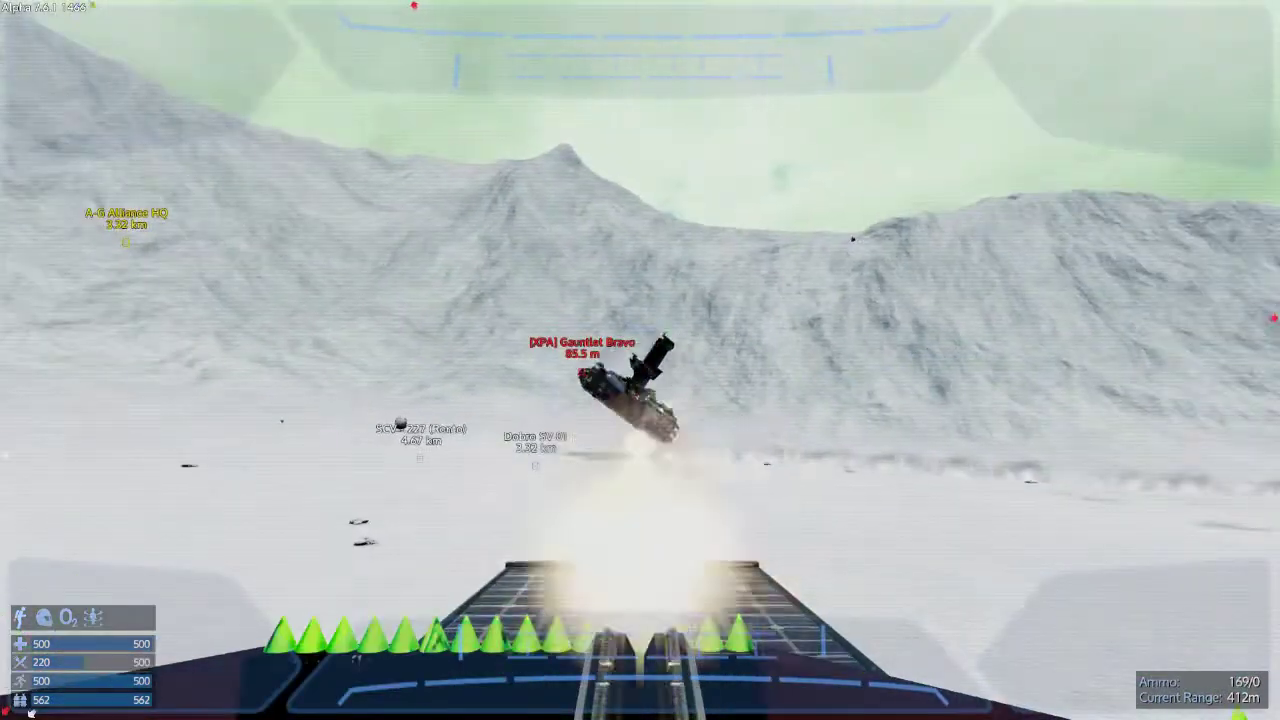
left_click(640, 360)
left_click(640, 360)
left_click(640, 360)
left_click(640, 360)
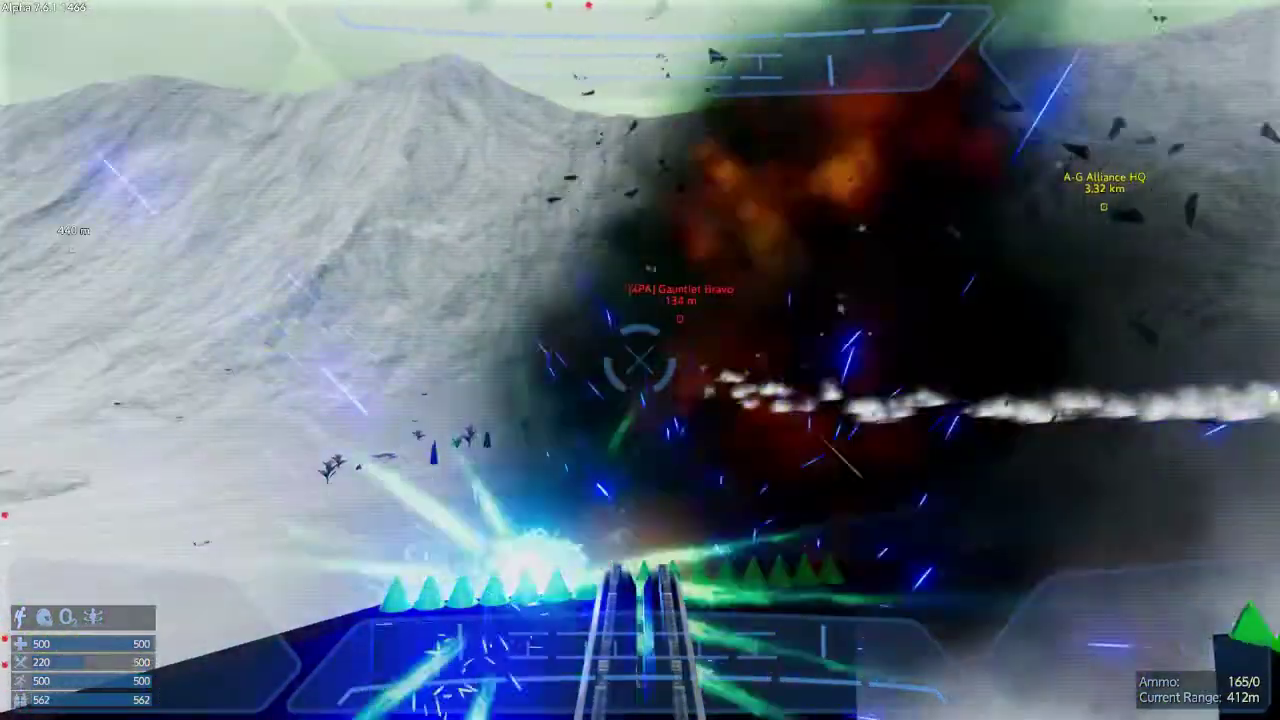
left_click(640, 360)
left_click(640, 360)
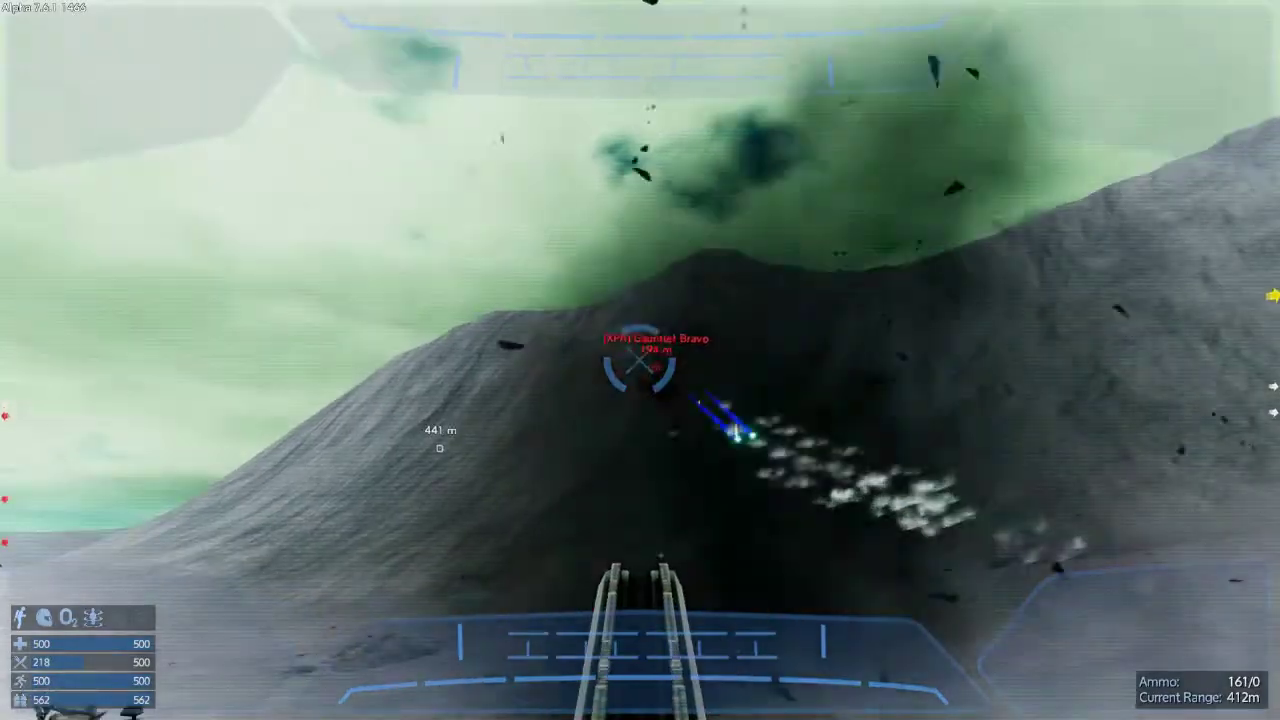
left_click(640, 360)
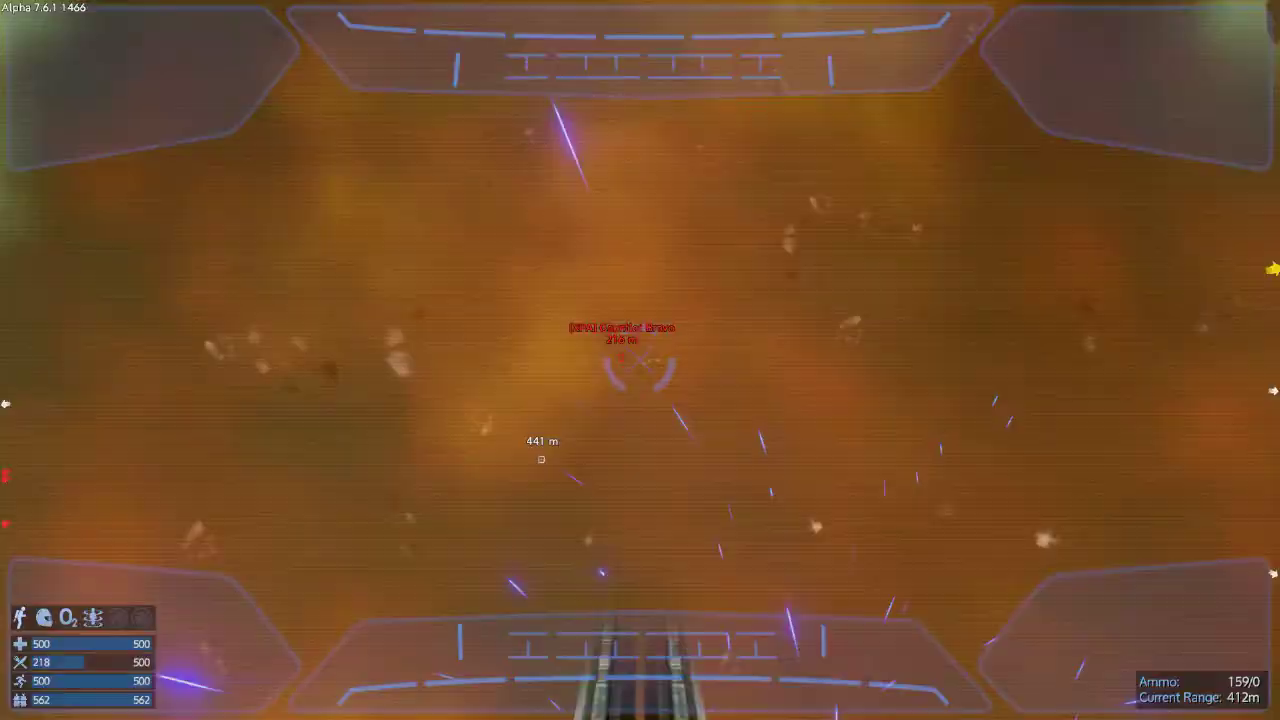
left_click(640, 360)
left_click(640, 360)
Step: Exit the turret, walk through the base, and step onto the snow toward Gauntlet Alpha
key("f")
key("w")
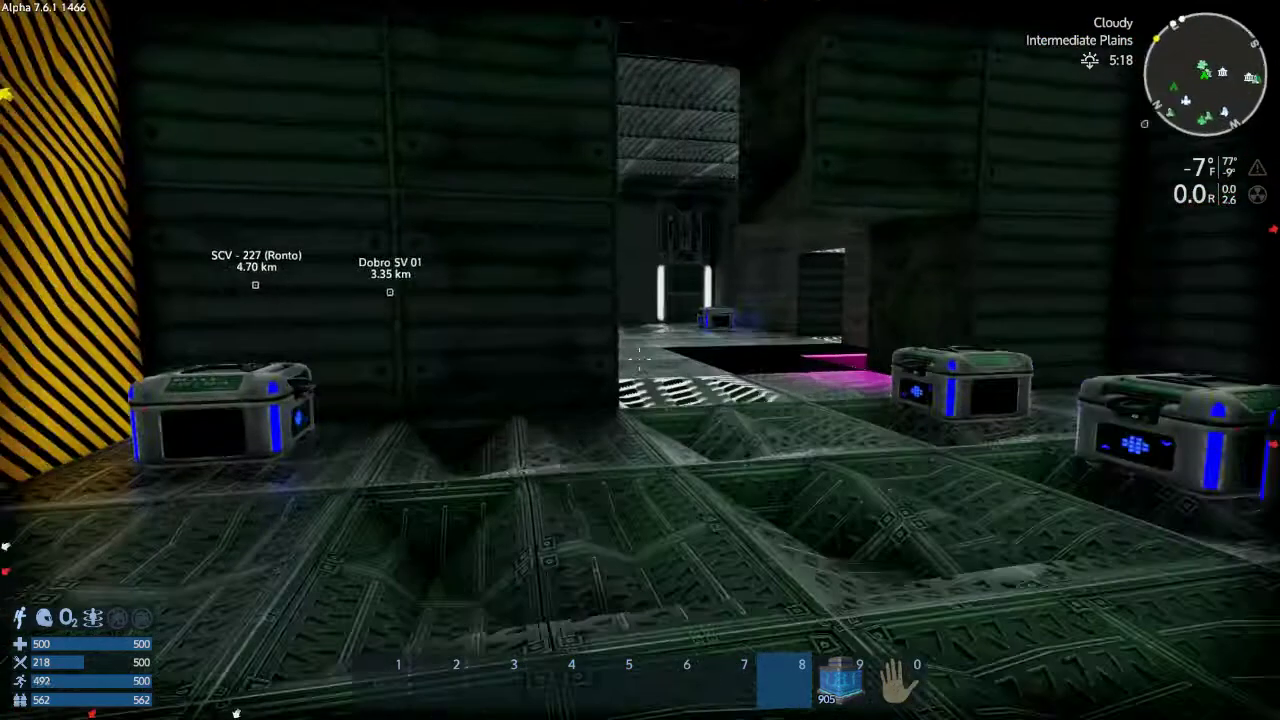
key("w")
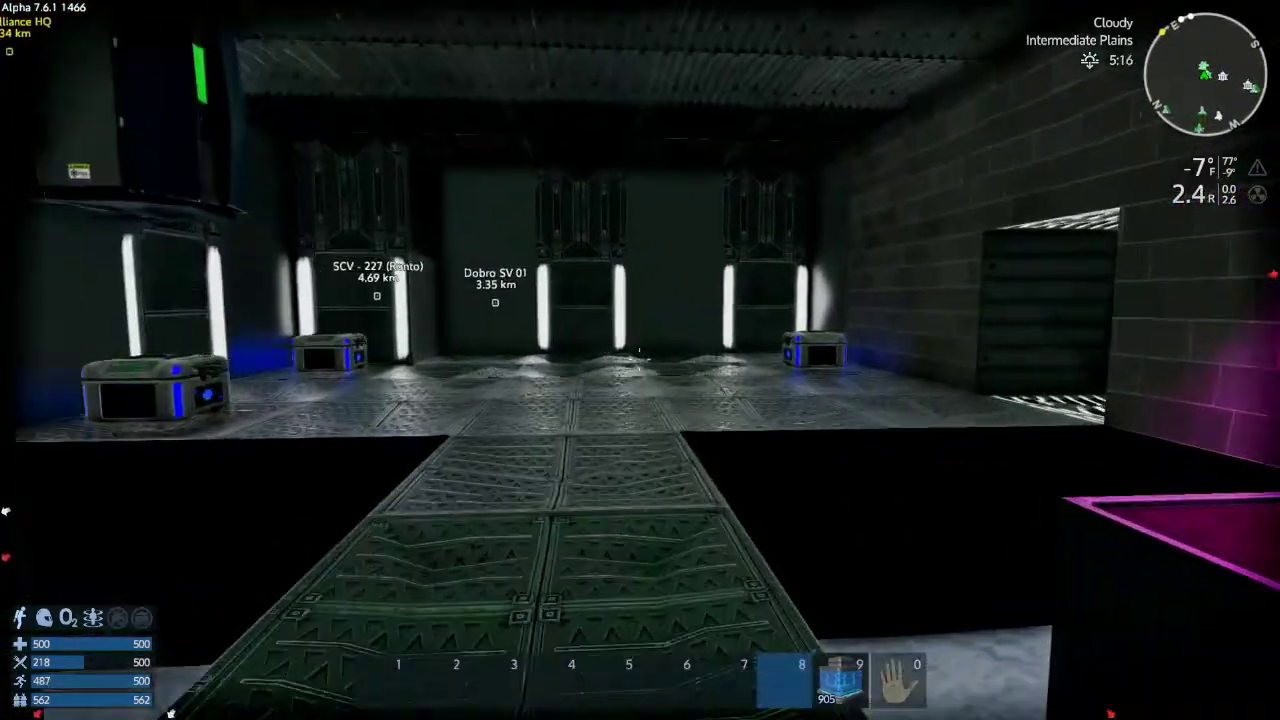
key("w")
key("w")
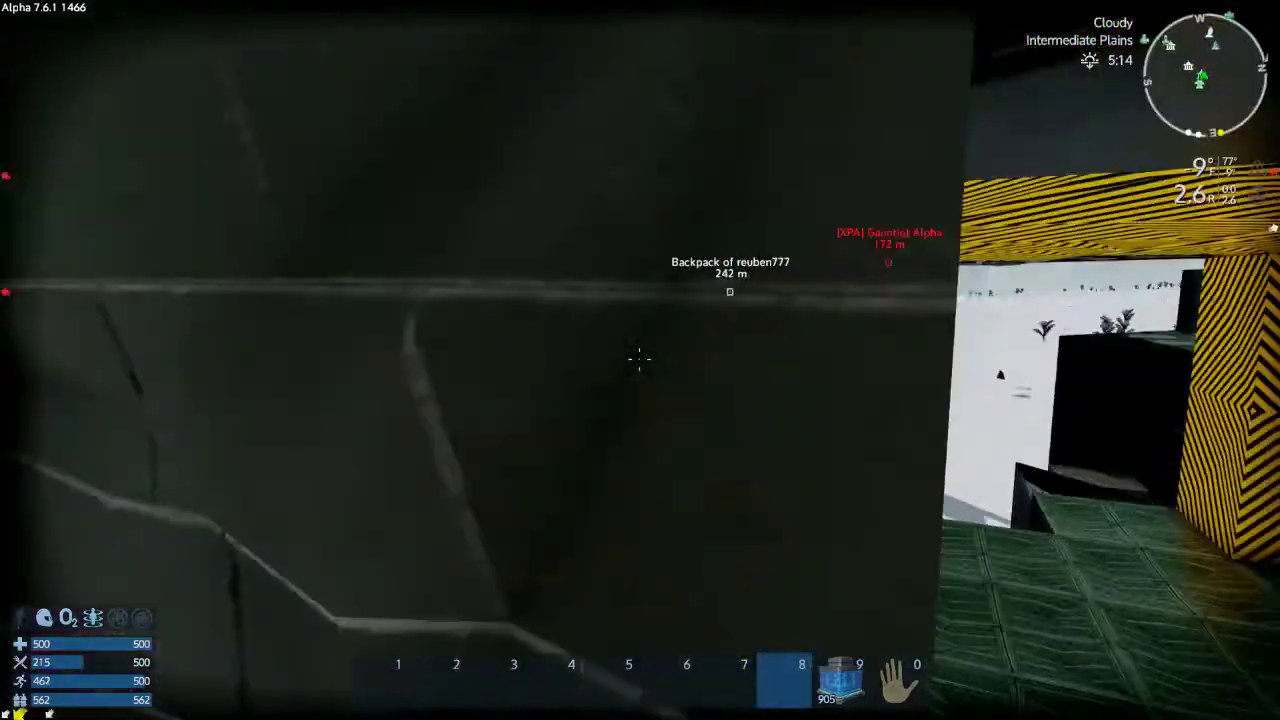
key("w")
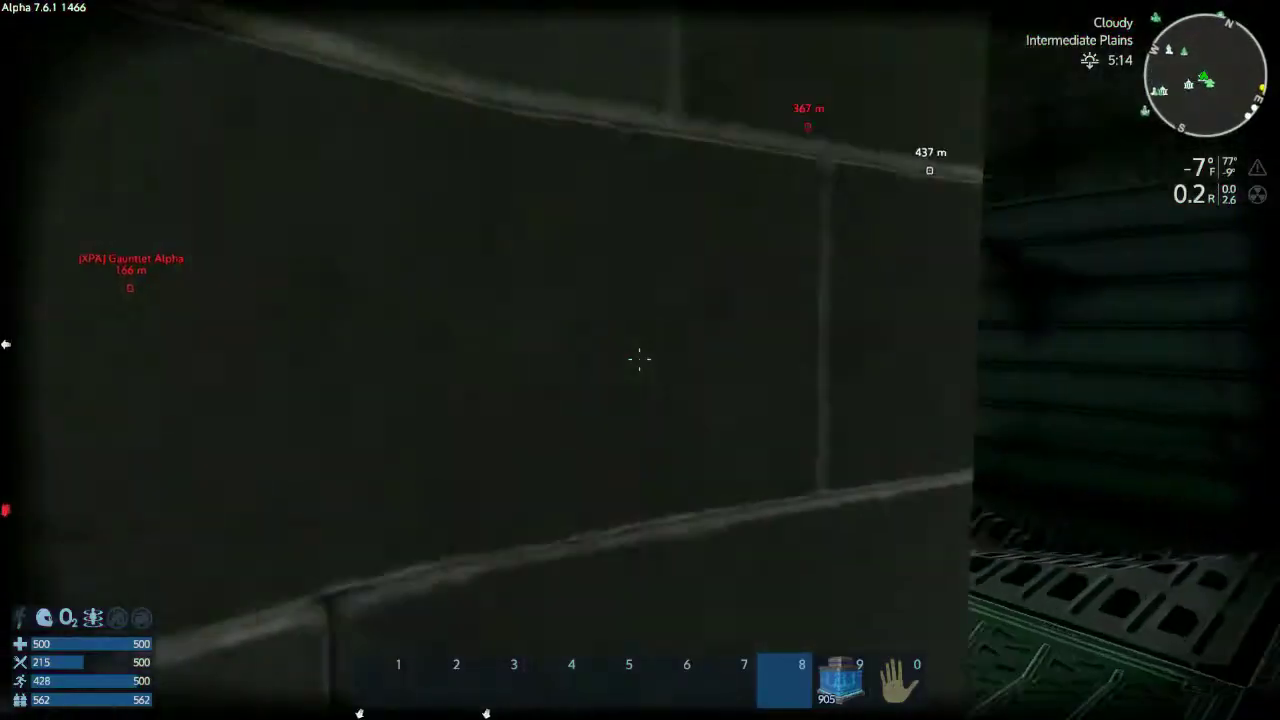
key("w")
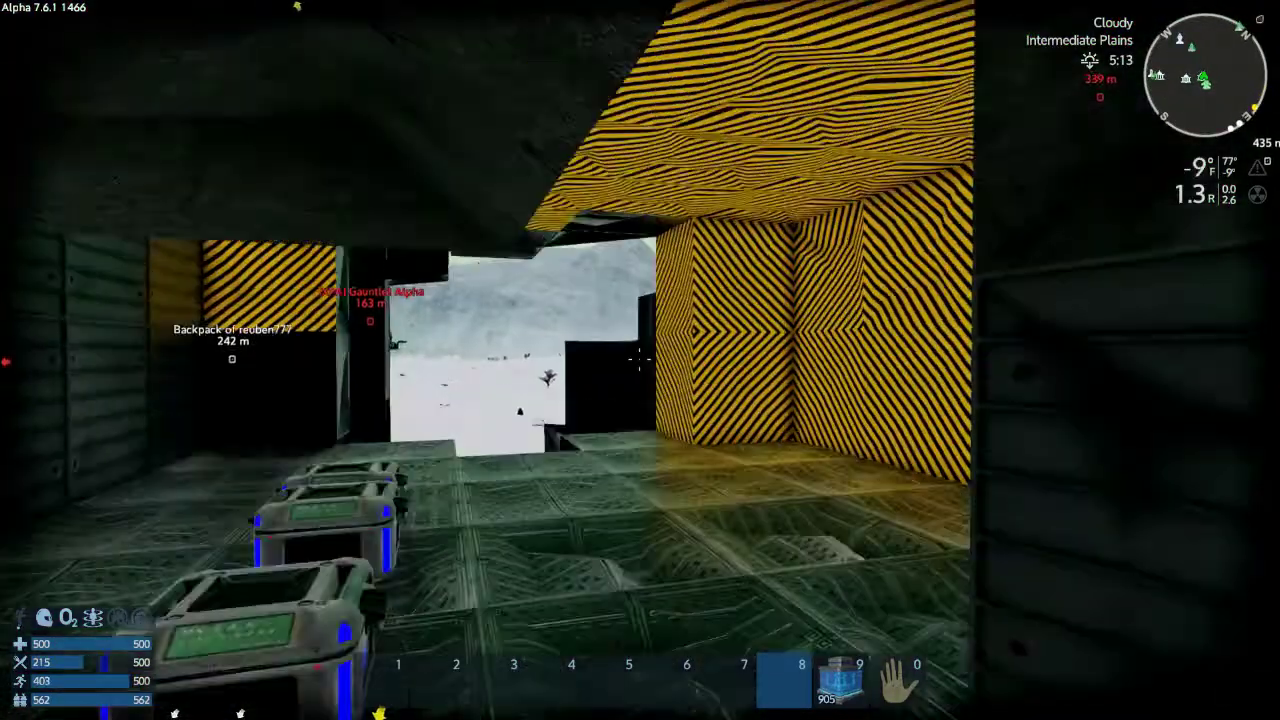
key("w")
key("w")
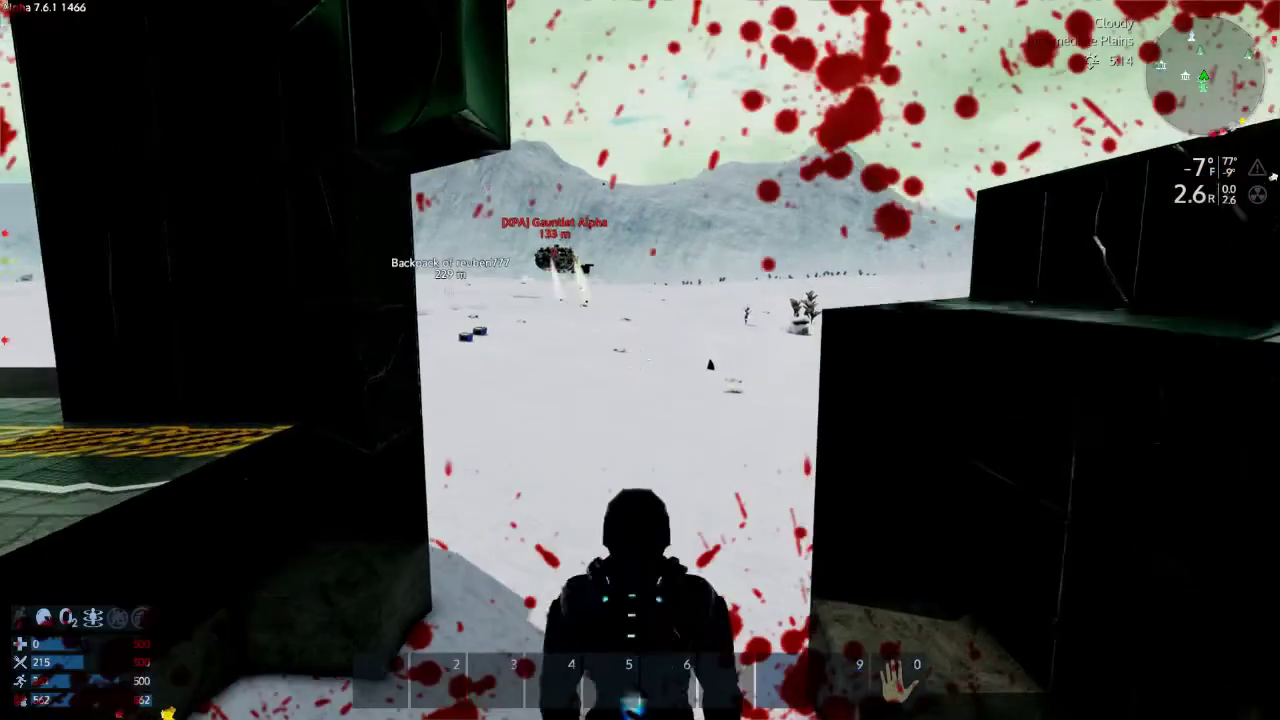
key("w")
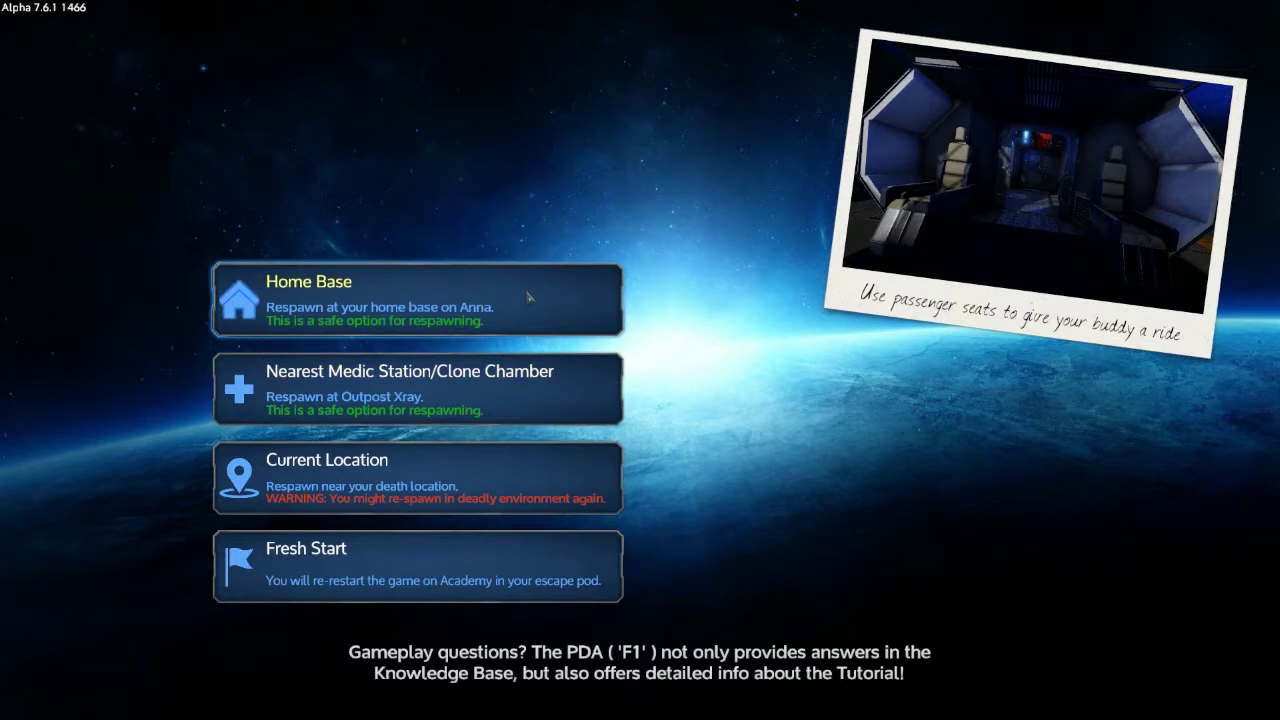
Step: Respawn at Home Base and go through the shutter door into the next room
left_click(530, 296)
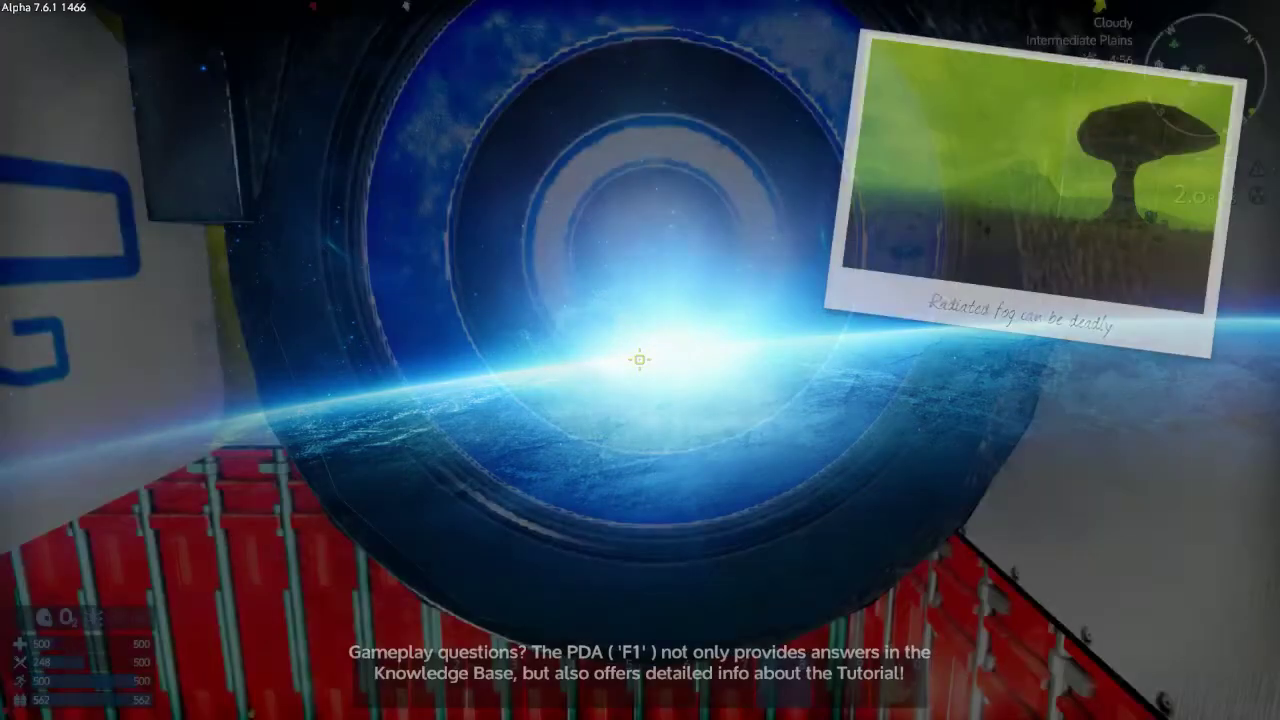
key("w")
key("w")
key("w")
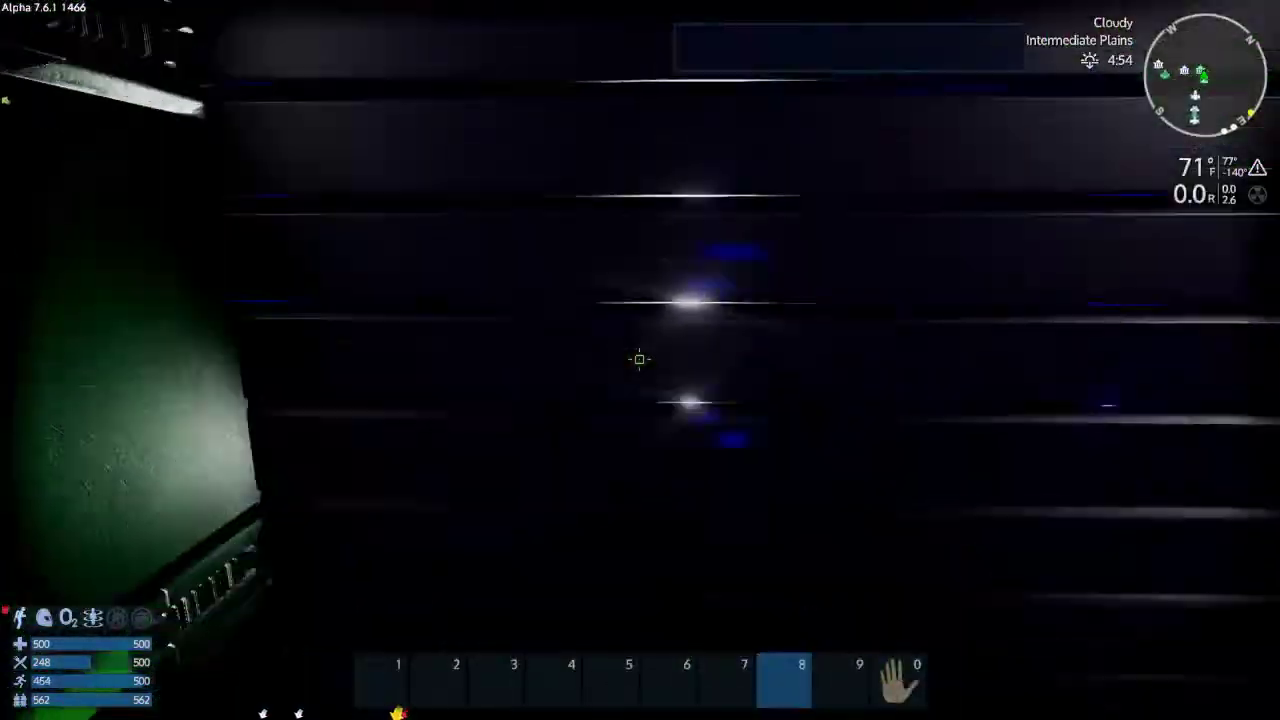
key("f")
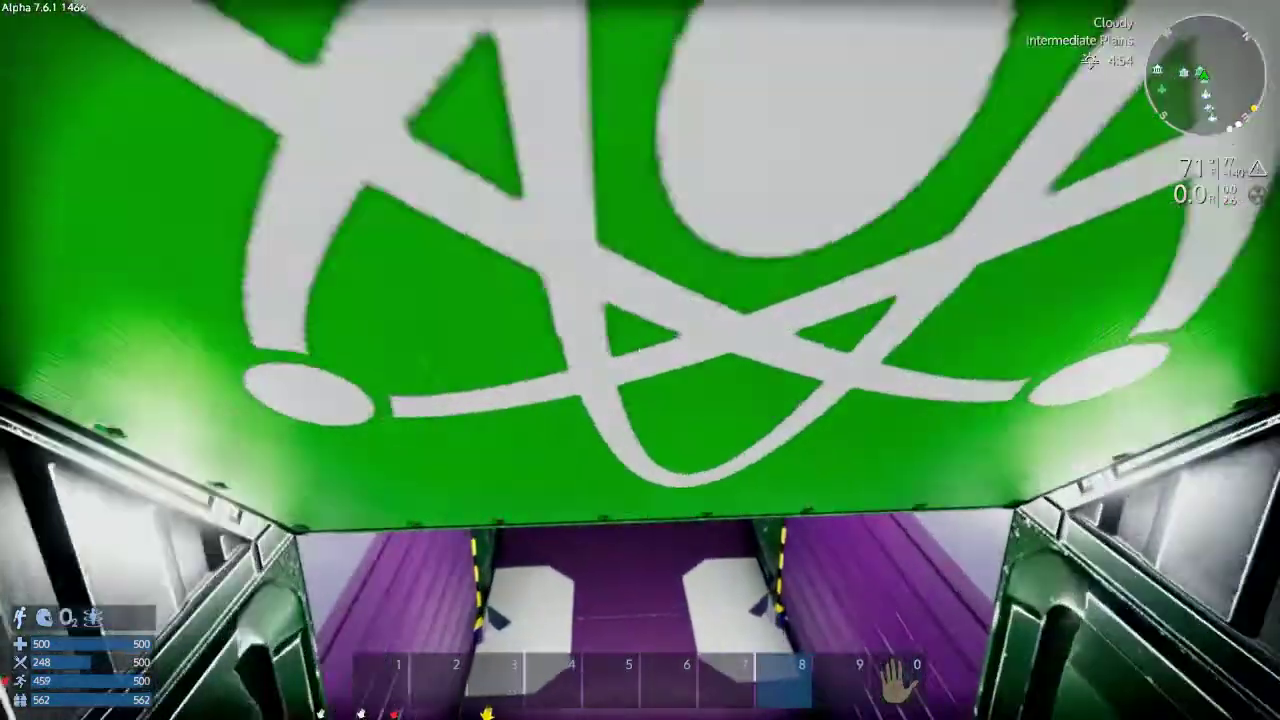
Step: Pass the armored door, climb the staircase, and sit in the capital vessel's pilot seat
key("w")
key("f")
key("w")
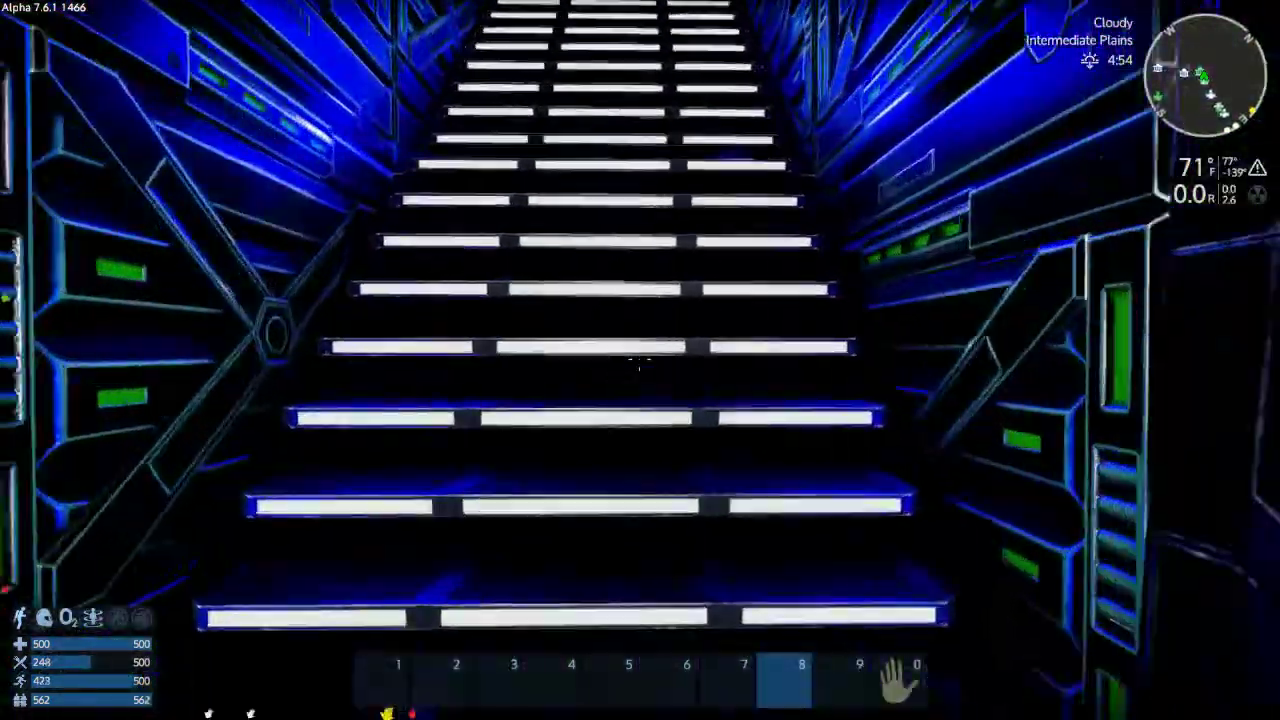
key("w")
key("f")
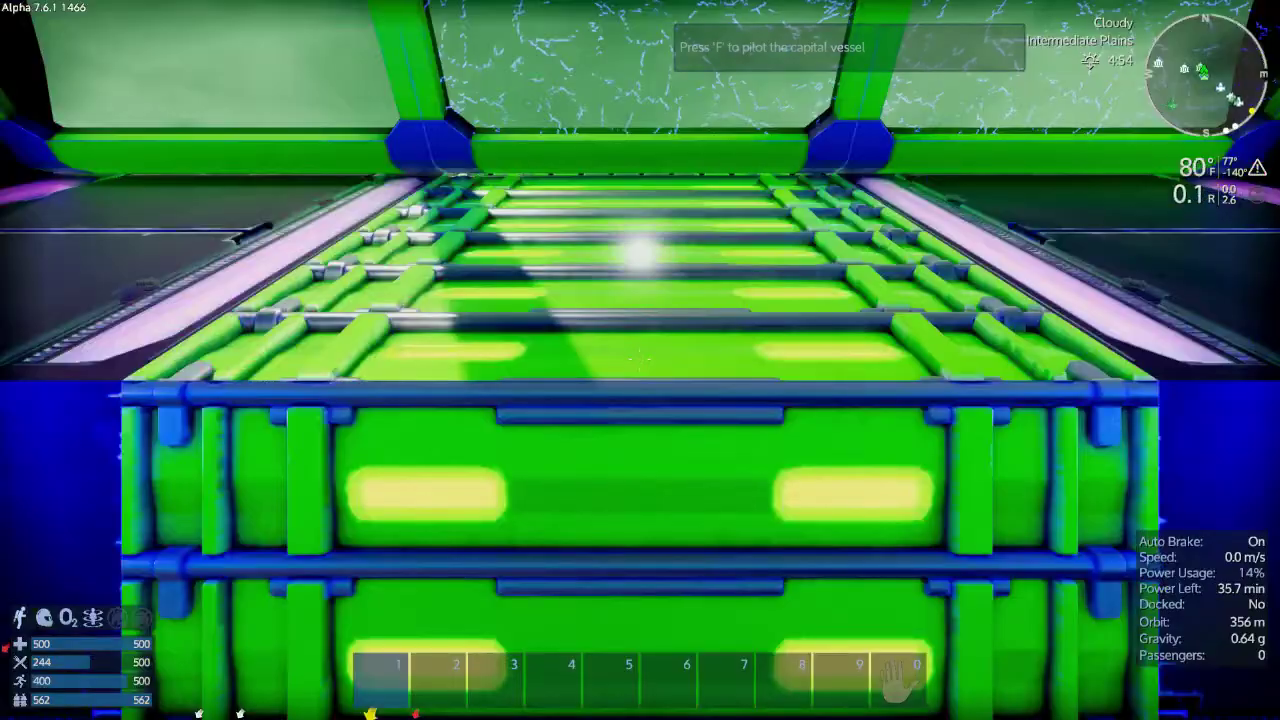
scroll(640, 360, "down", 5)
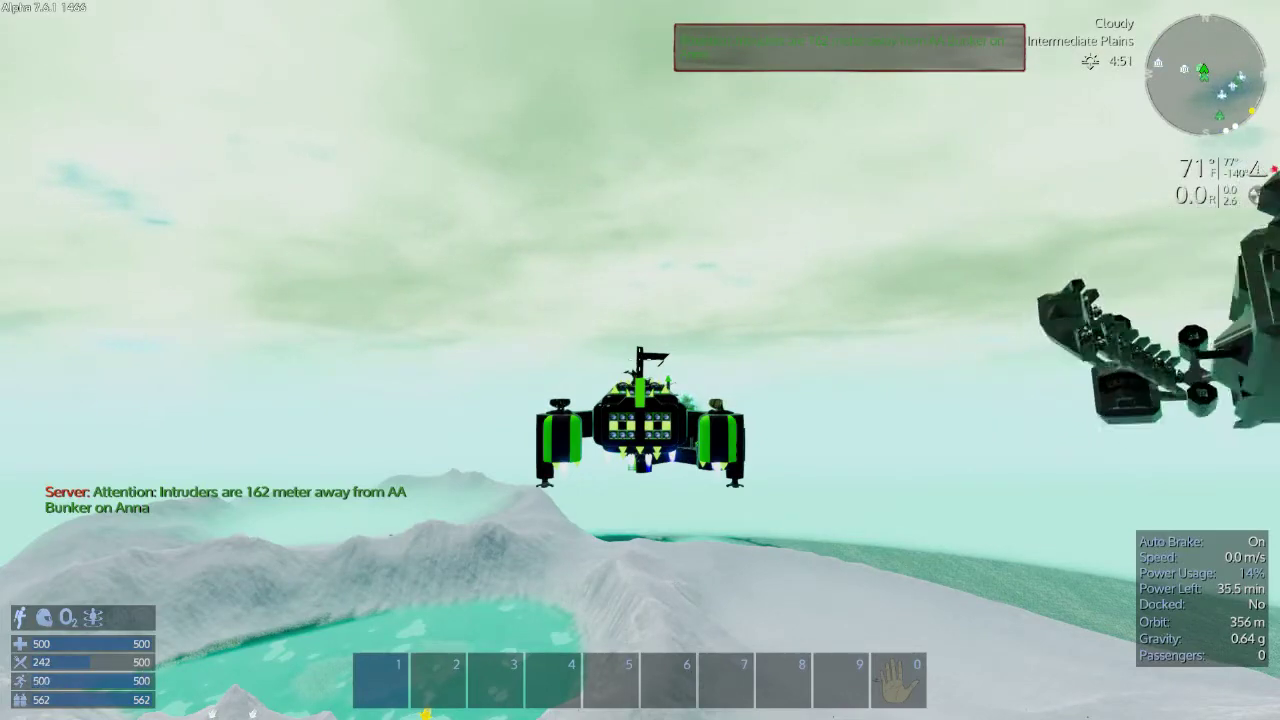
Step: Orbit the camera around the hovering vessel to inspect it from all sides
left_click_drag(640, 360, 800, 300)
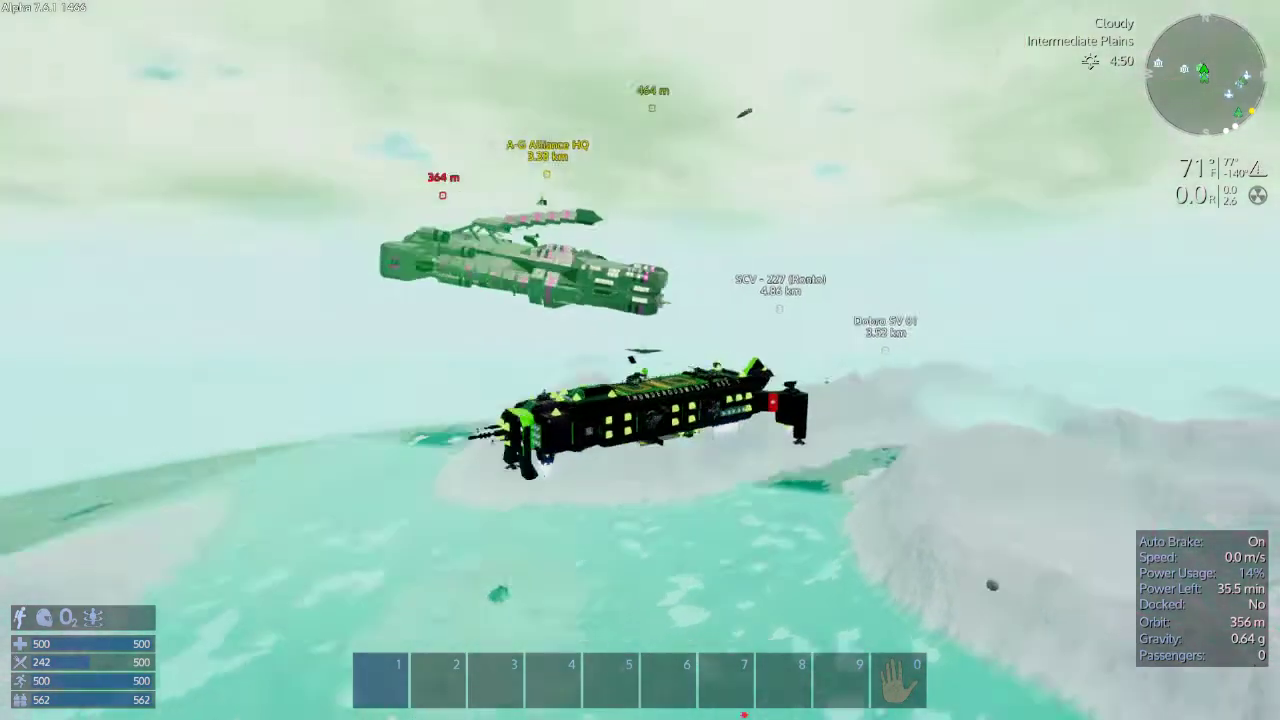
mouse_move(640, 360)
left_mouse_down()
mouse_move(640, 200)
mouse_move(640, 400)
left_mouse_up()
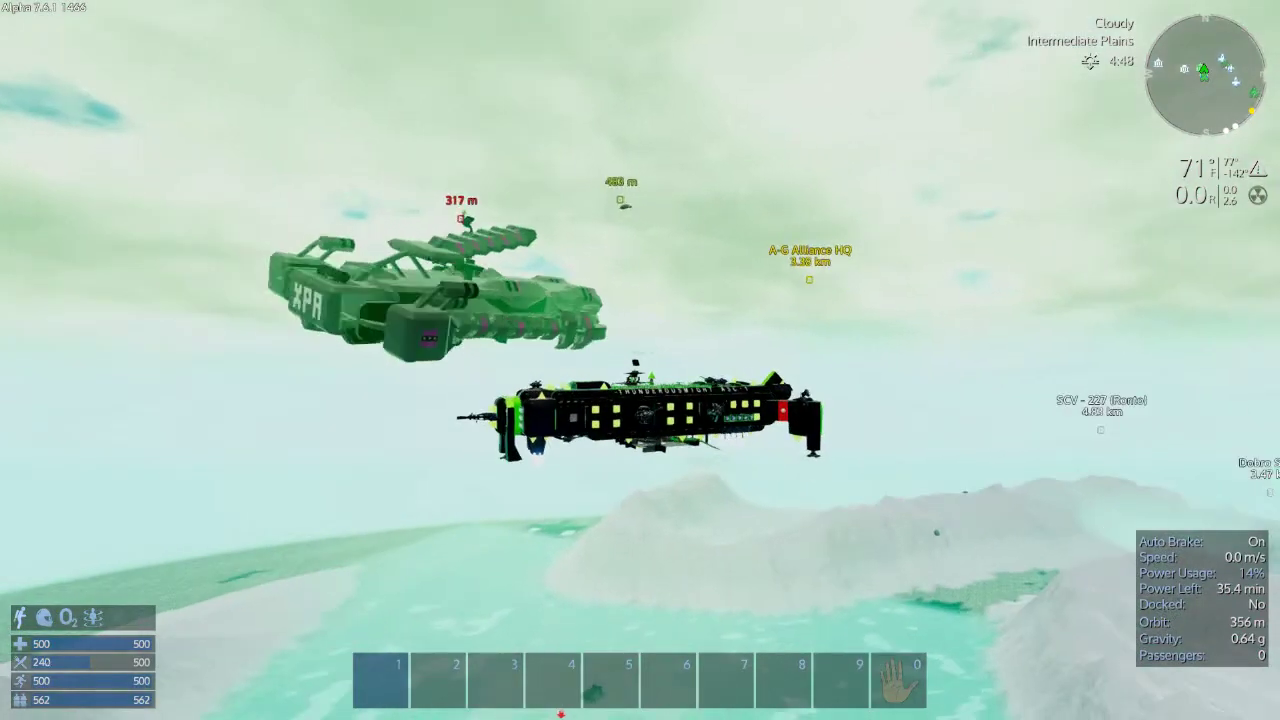
mouse_move(640, 360)
left_mouse_down()
mouse_move(500, 360)
mouse_move(700, 360)
mouse_move(500, 330)
mouse_move(800, 360)
left_mouse_up()
left_click_drag(500, 360, 750, 360)
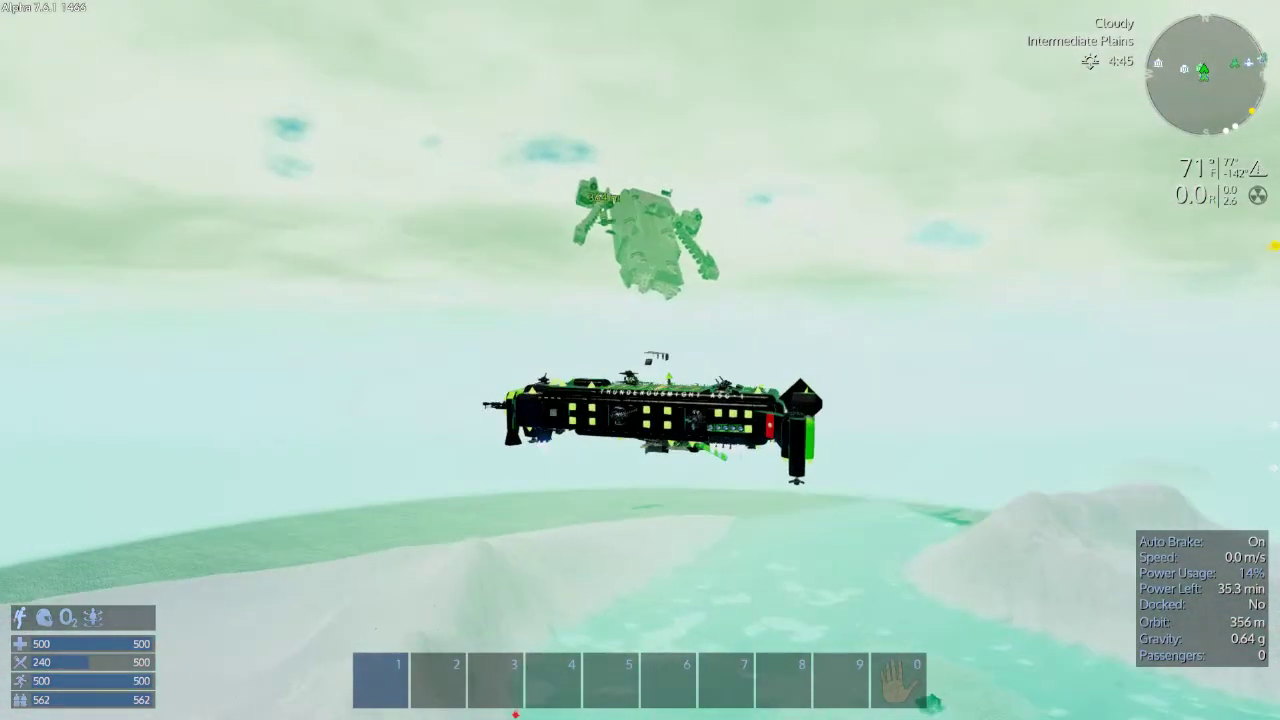
left_click_drag(640, 360, 400, 360)
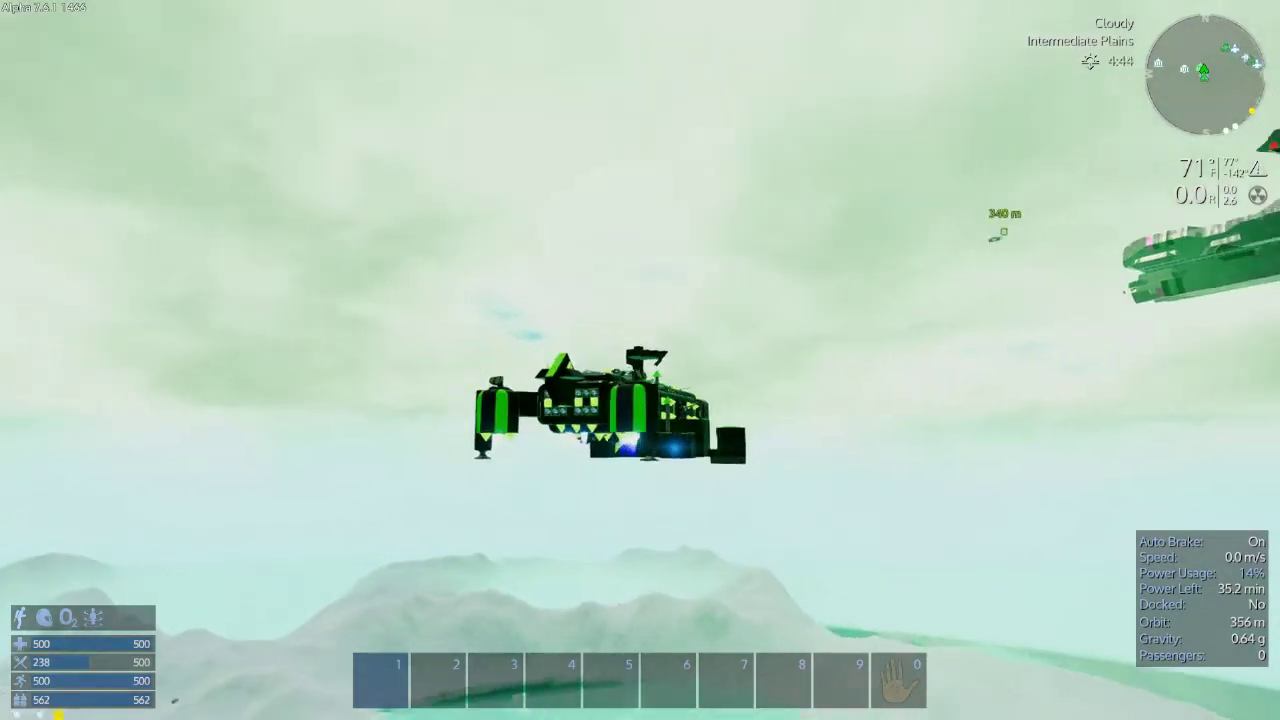
left_click_drag(800, 360, 450, 360)
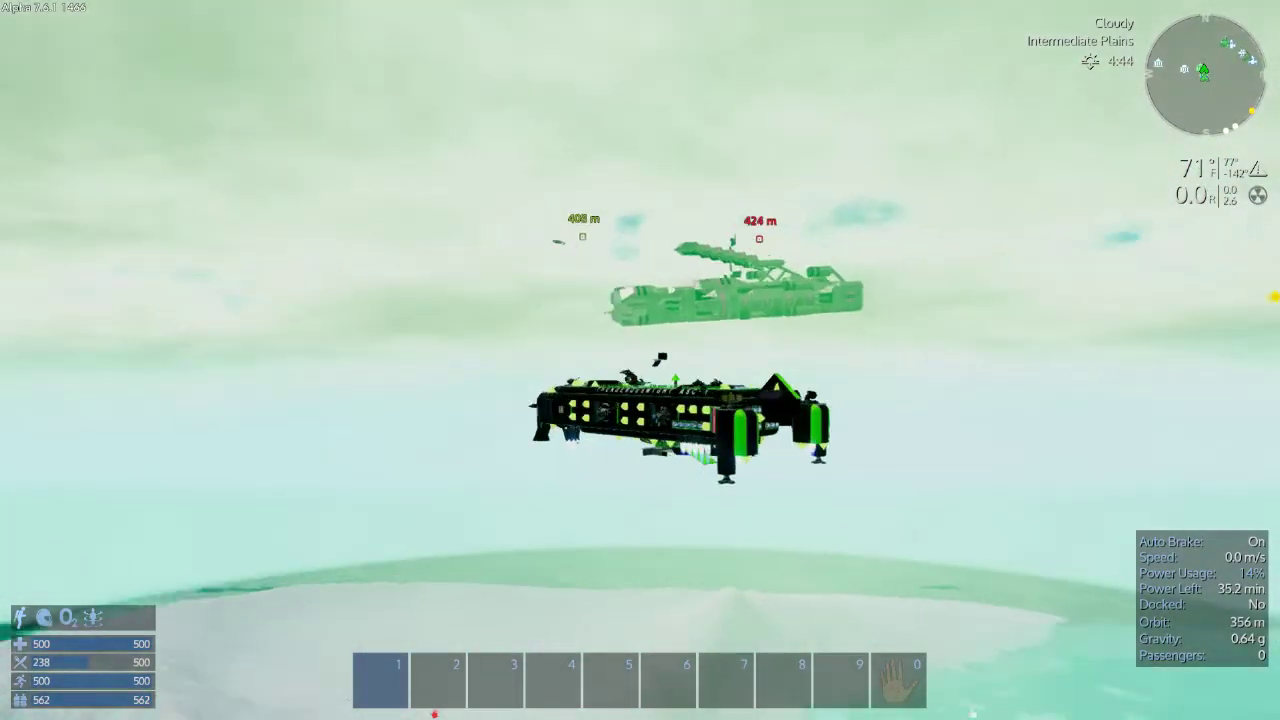
left_click_drag(640, 300, 640, 550)
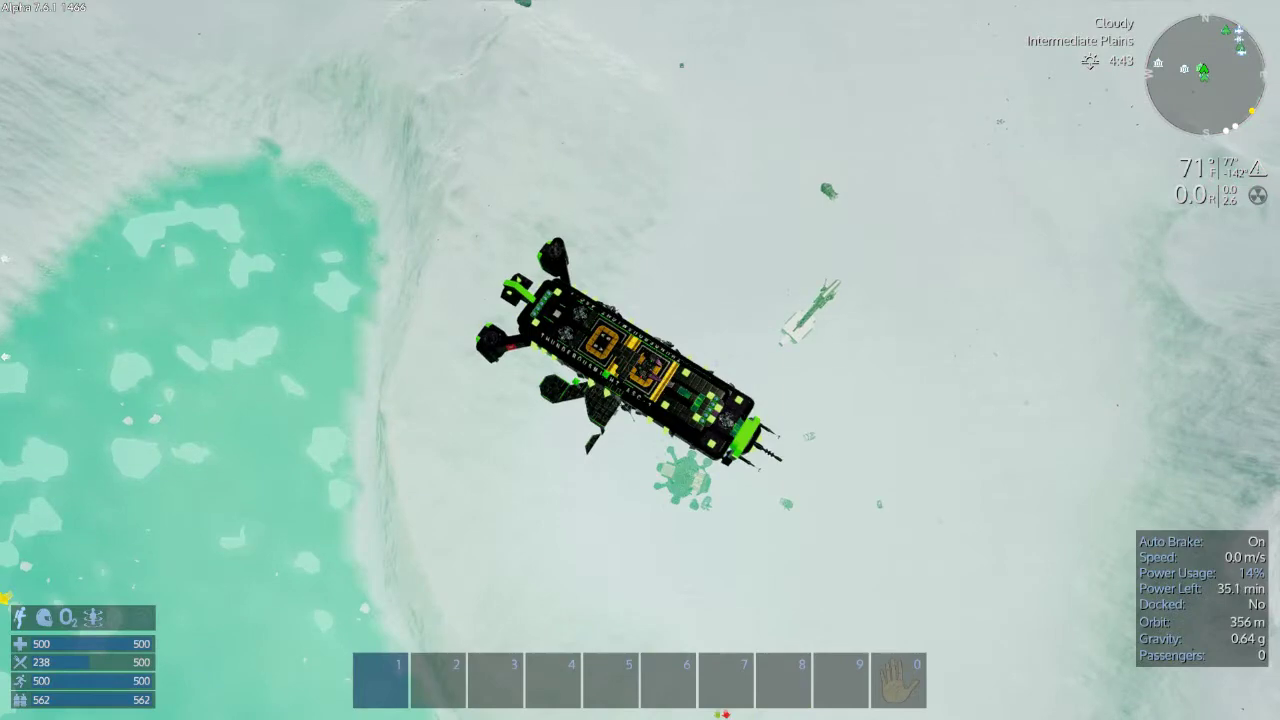
left_click_drag(800, 360, 500, 360)
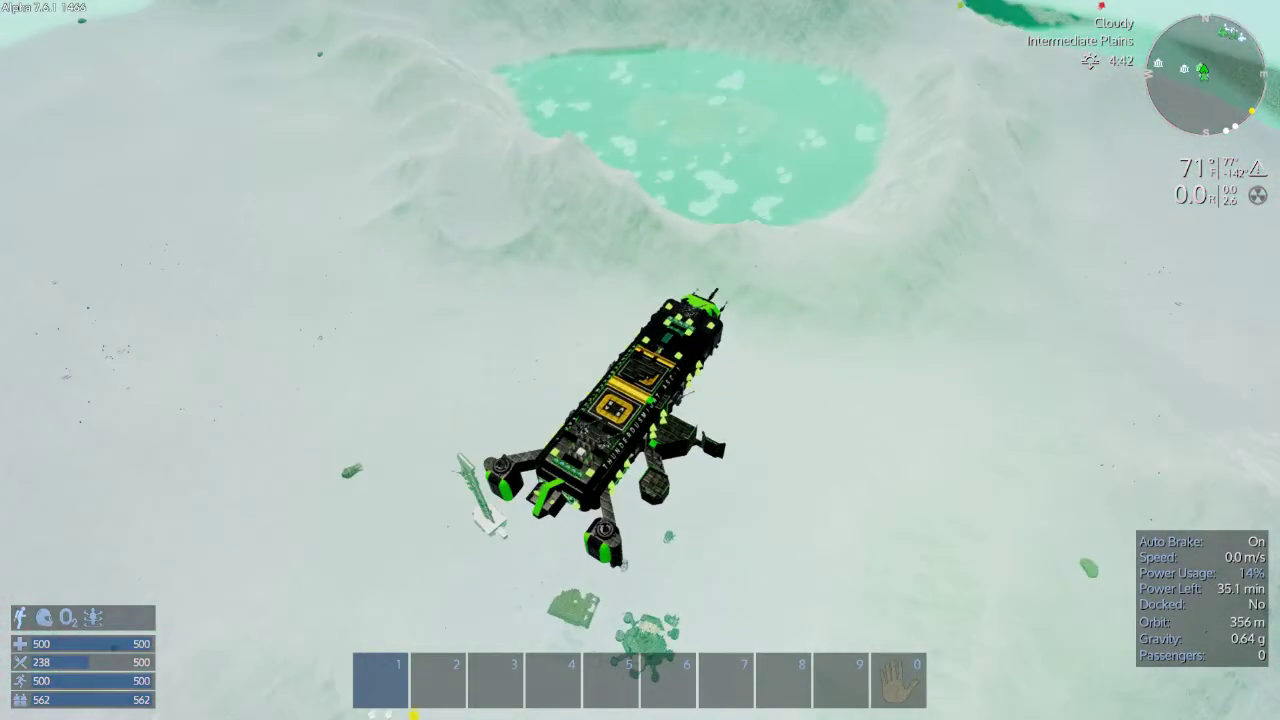
left_click_drag(640, 500, 640, 300)
left_click_drag(640, 400, 640, 250)
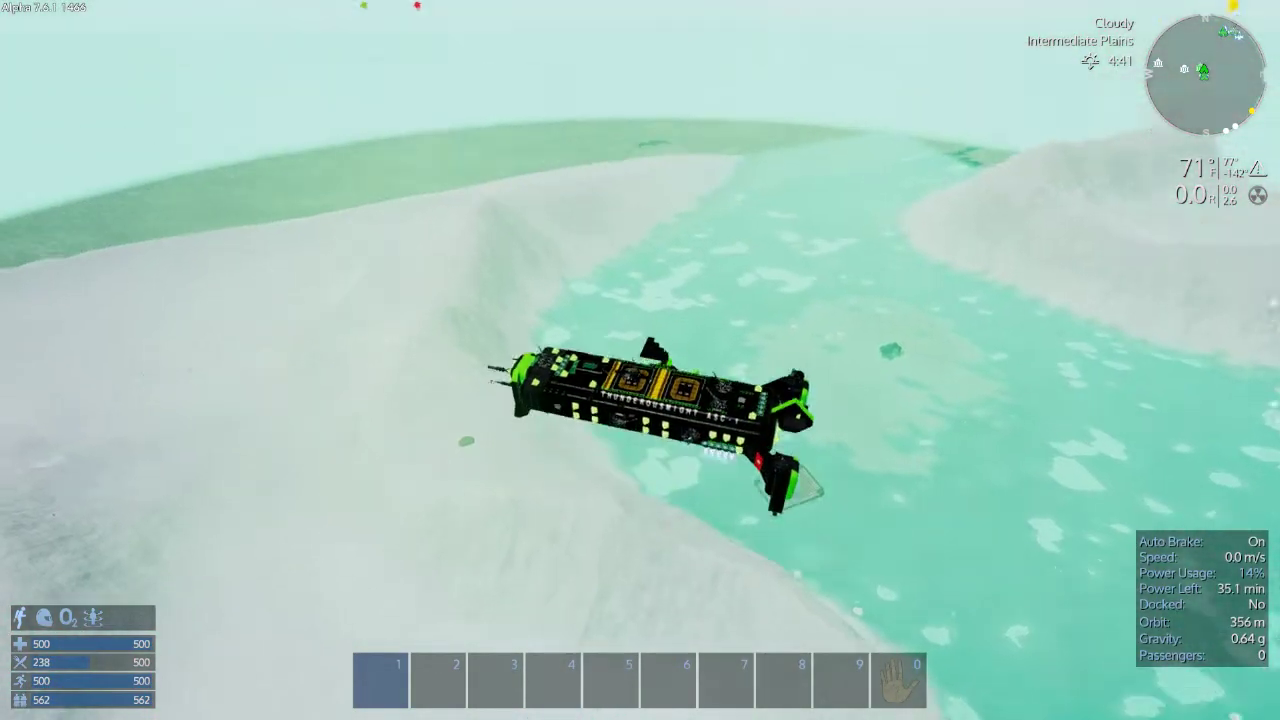
left_click_drag(640, 500, 640, 300)
left_click_drag(640, 450, 640, 300)
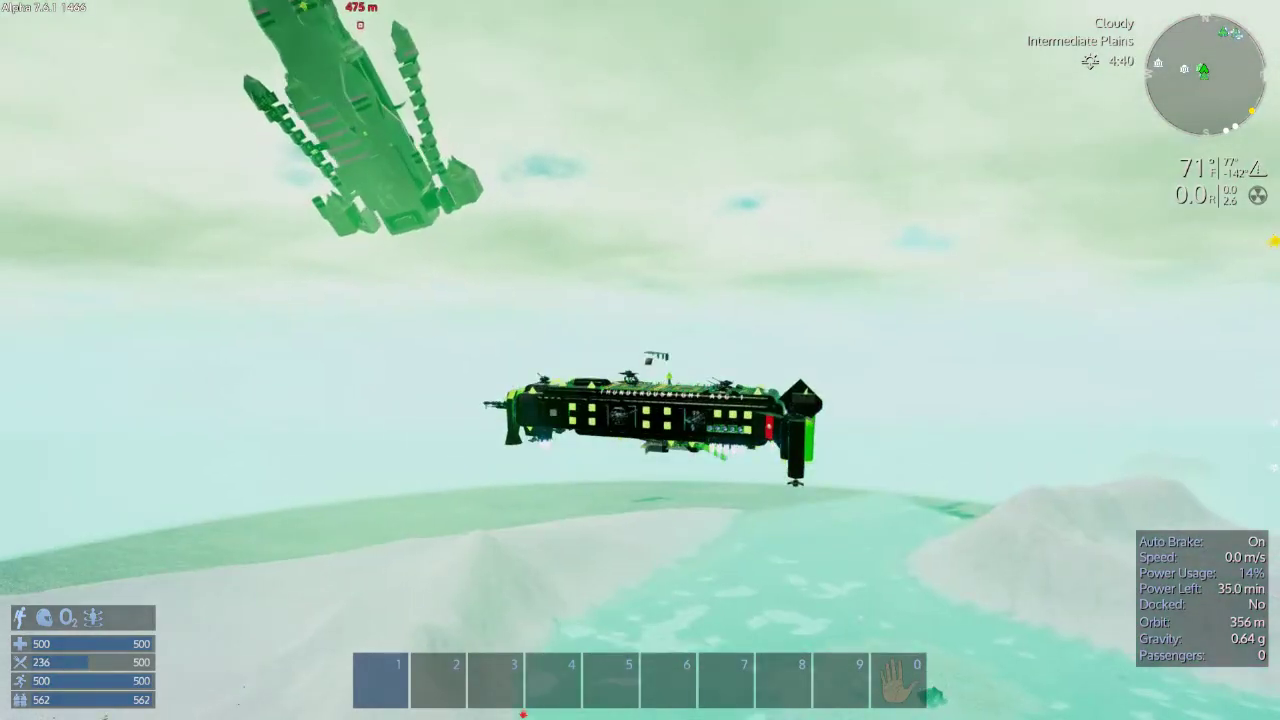
left_click_drag(800, 360, 480, 360)
left_click_drag(640, 300, 500, 450)
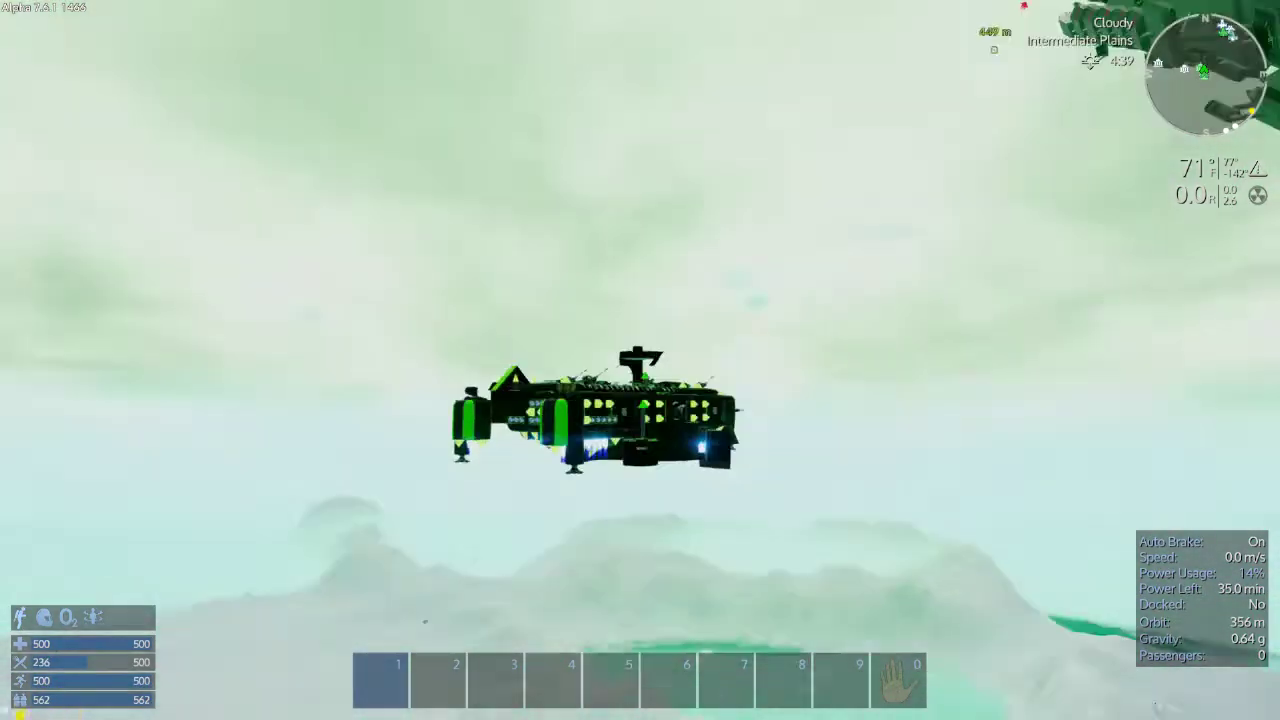
mouse_move(640, 450)
left_mouse_down()
mouse_move(640, 200)
mouse_move(640, 250)
left_mouse_up()
mouse_move(640, 300)
left_mouse_down()
mouse_move(400, 300)
mouse_move(640, 450)
left_mouse_up()
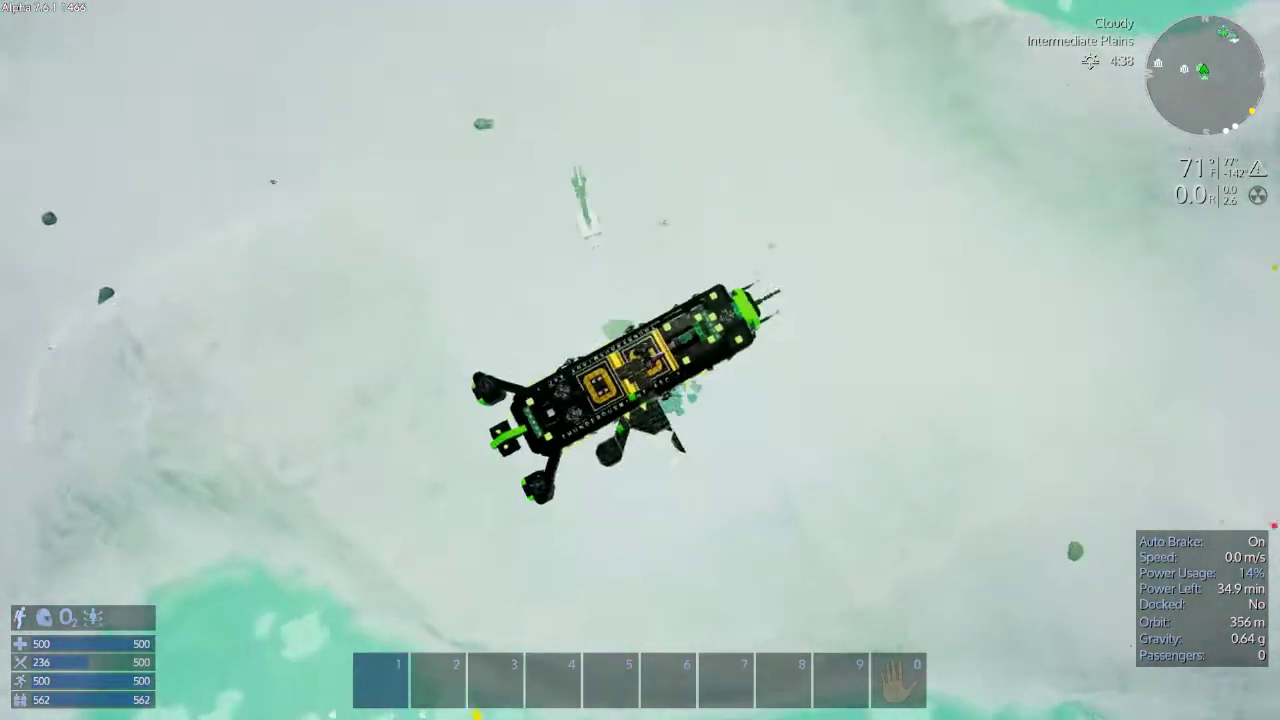
left_click_drag(640, 250, 640, 450)
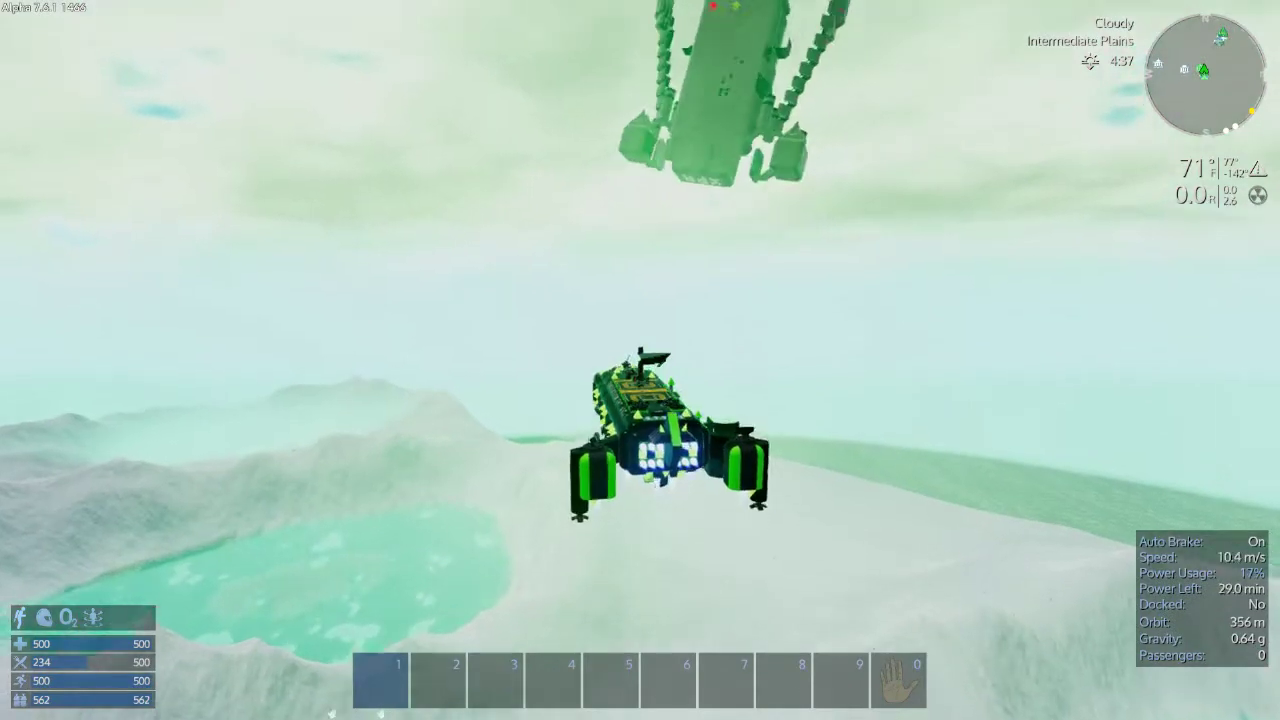
Step: Lift the ship off and toggle between the interior and exterior views
key("space")
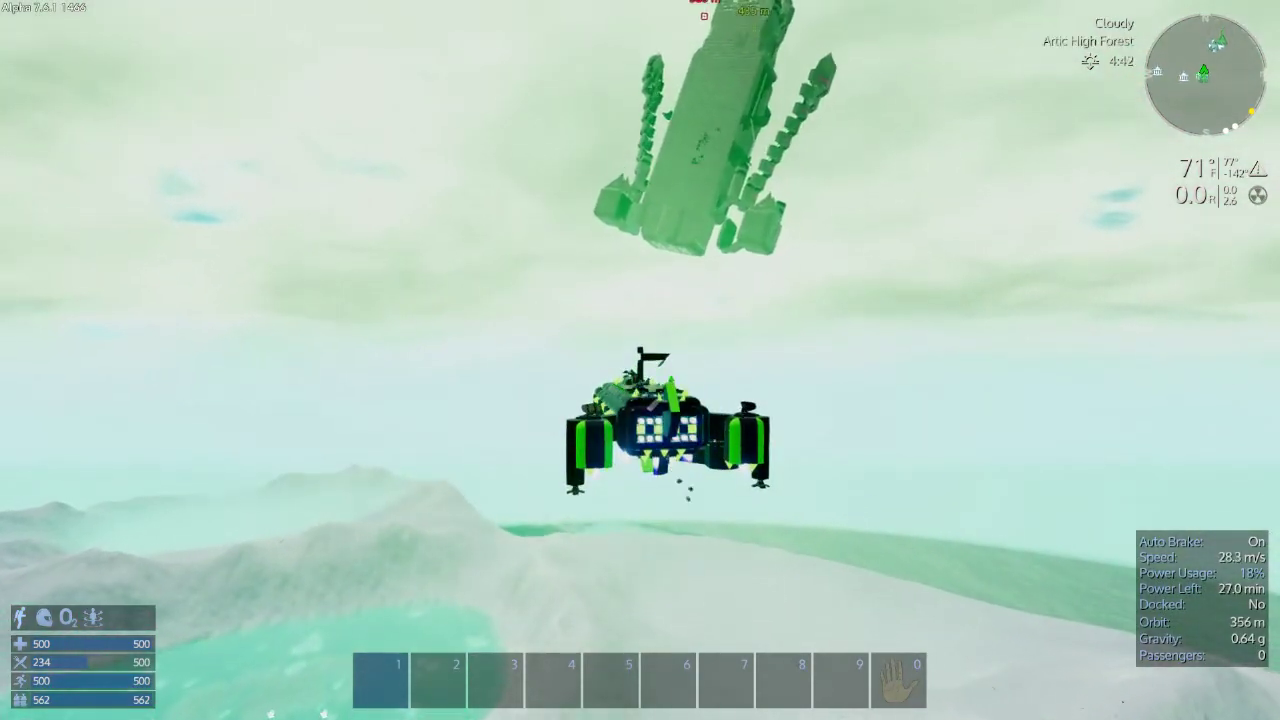
key("v")
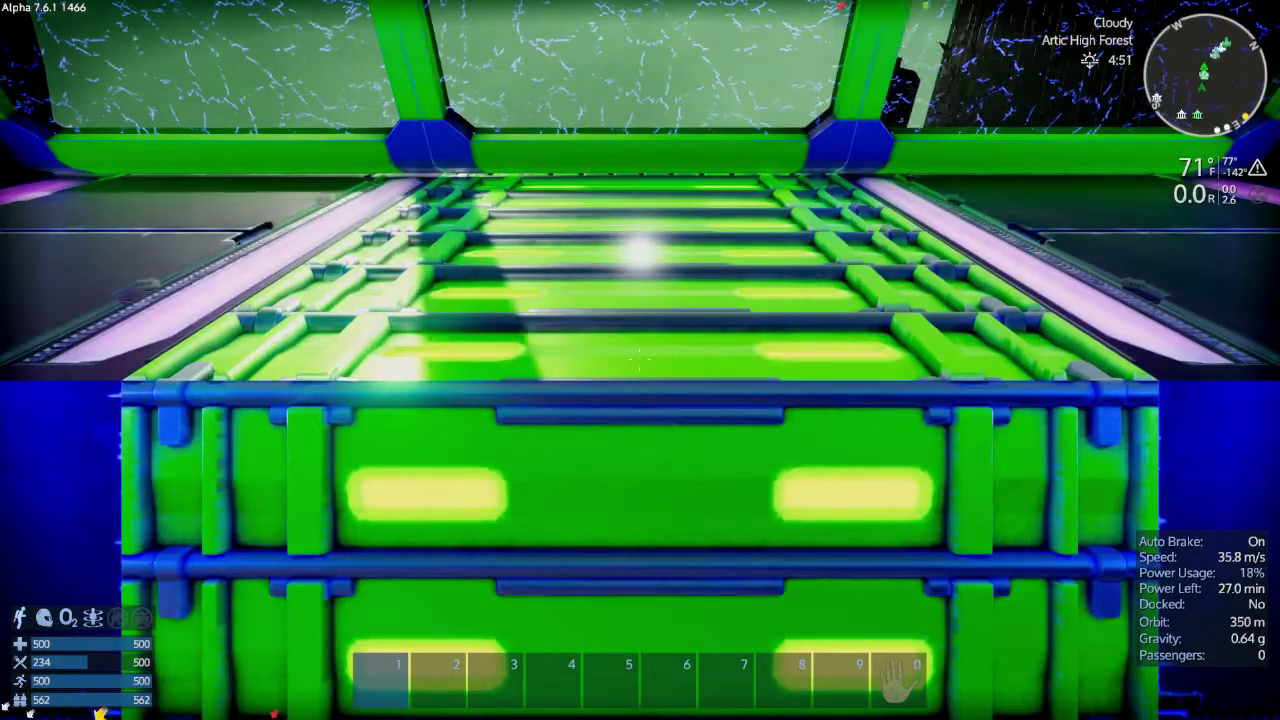
key("v")
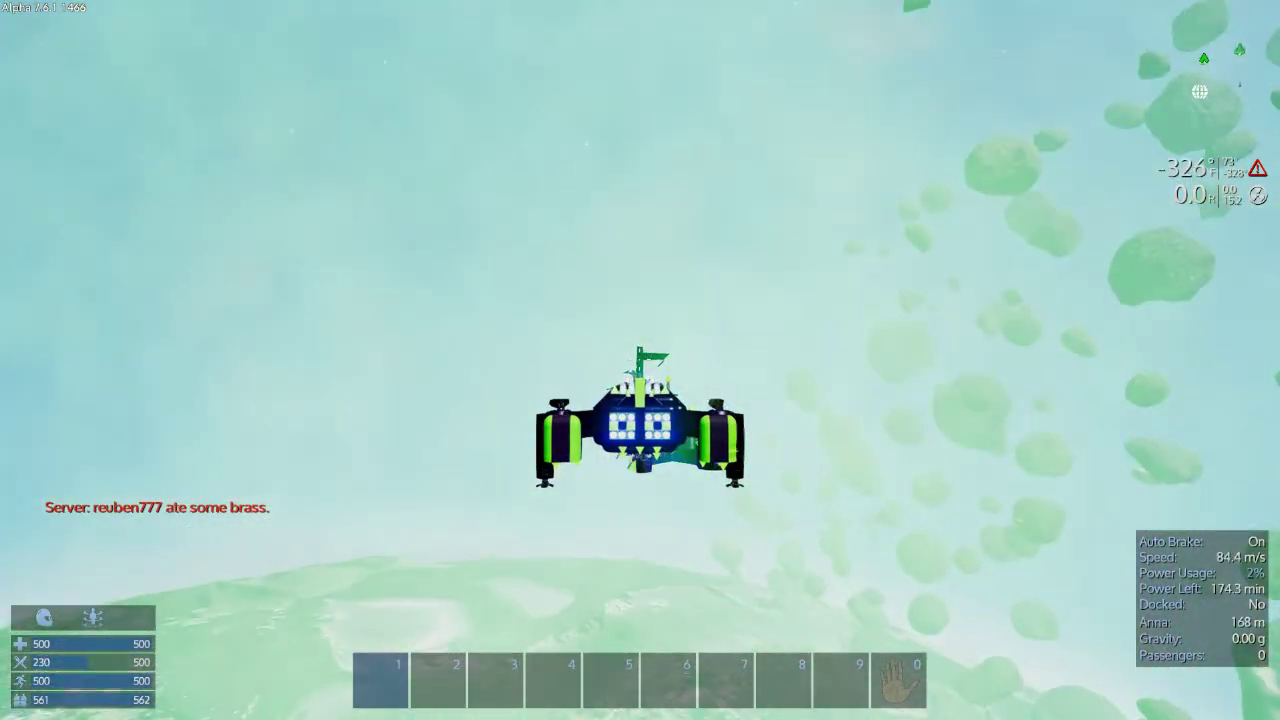
Step: Lock The Center as the Sector Map target and turn the ship toward it
key("m")
left_click(688, 24)
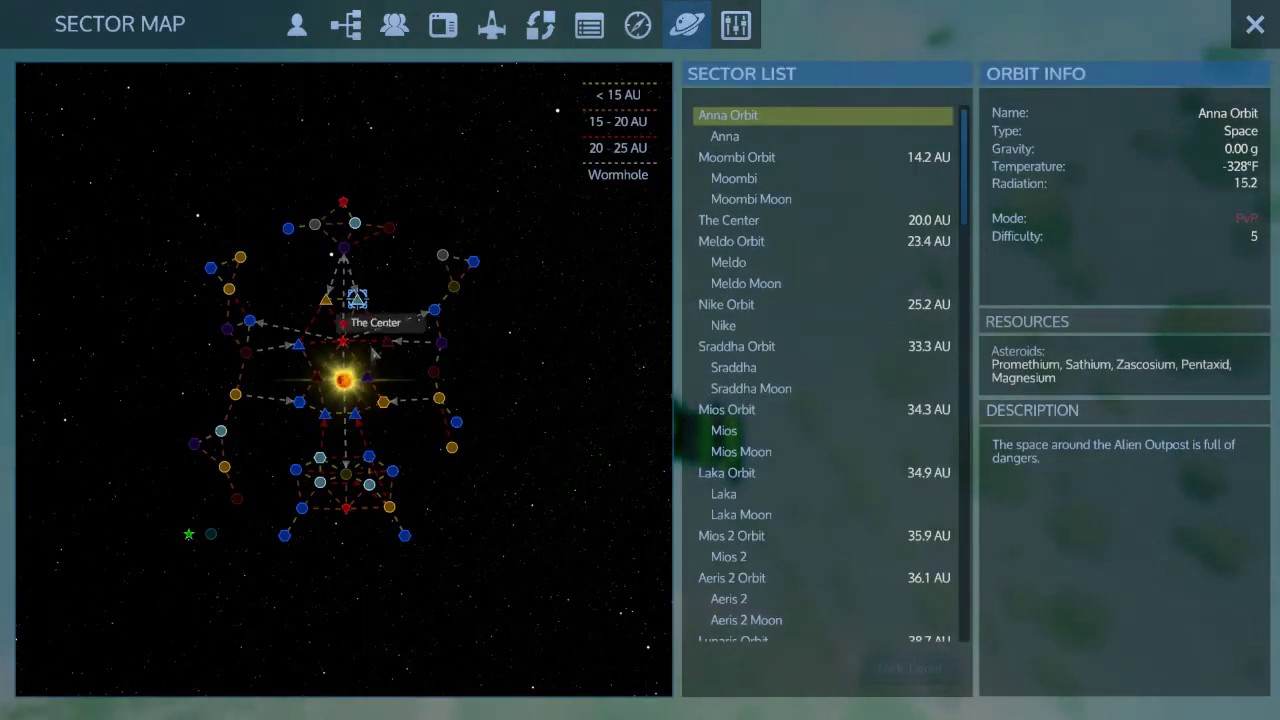
left_click(373, 351)
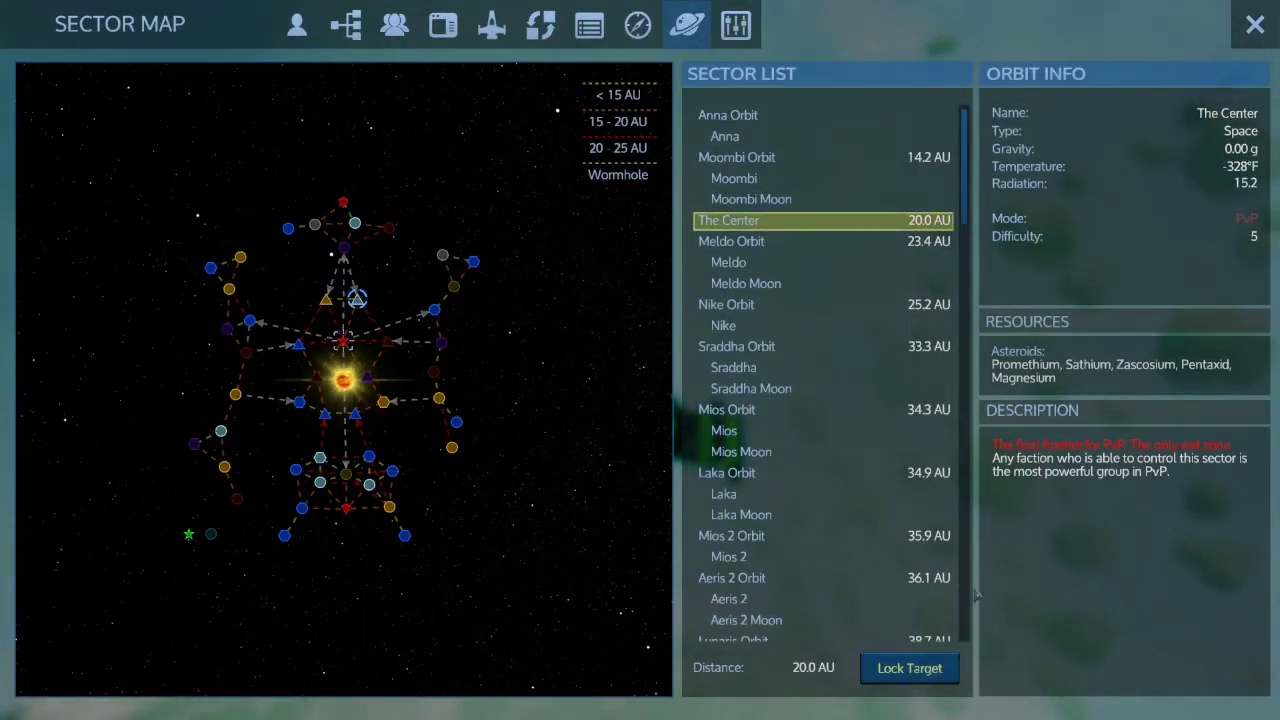
left_click(1255, 24)
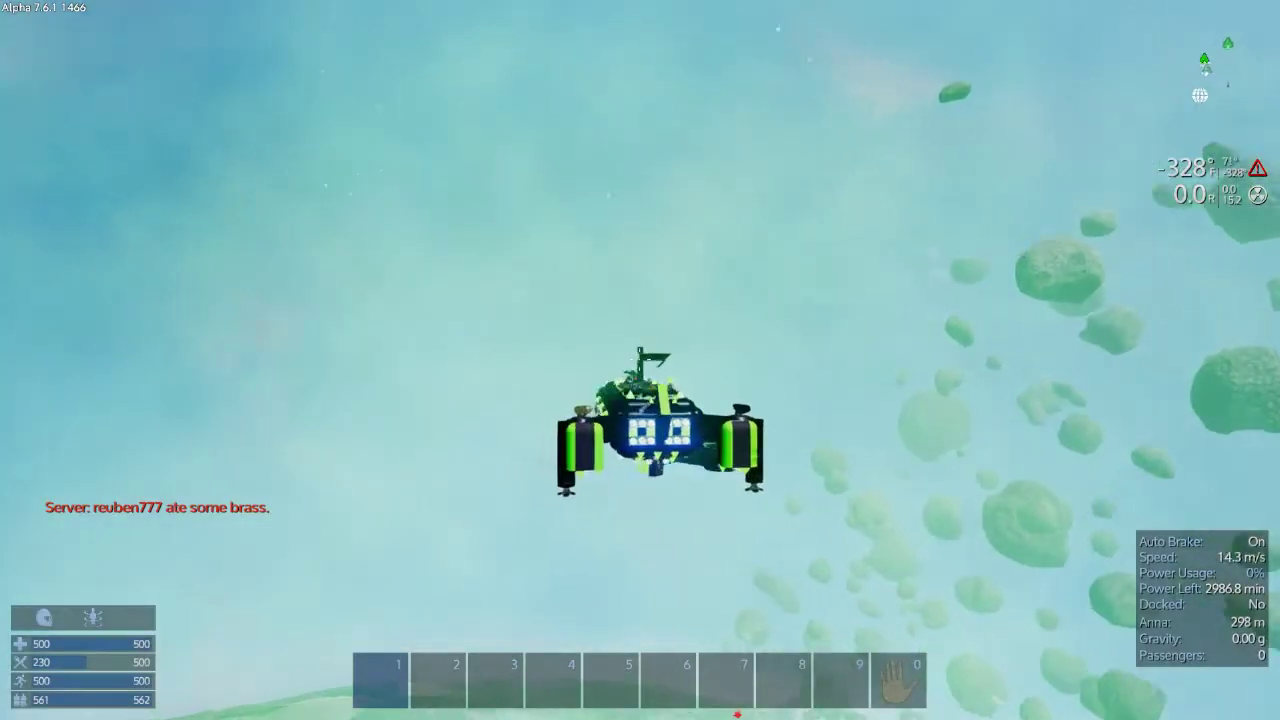
left_click_drag(640, 360, 500, 360)
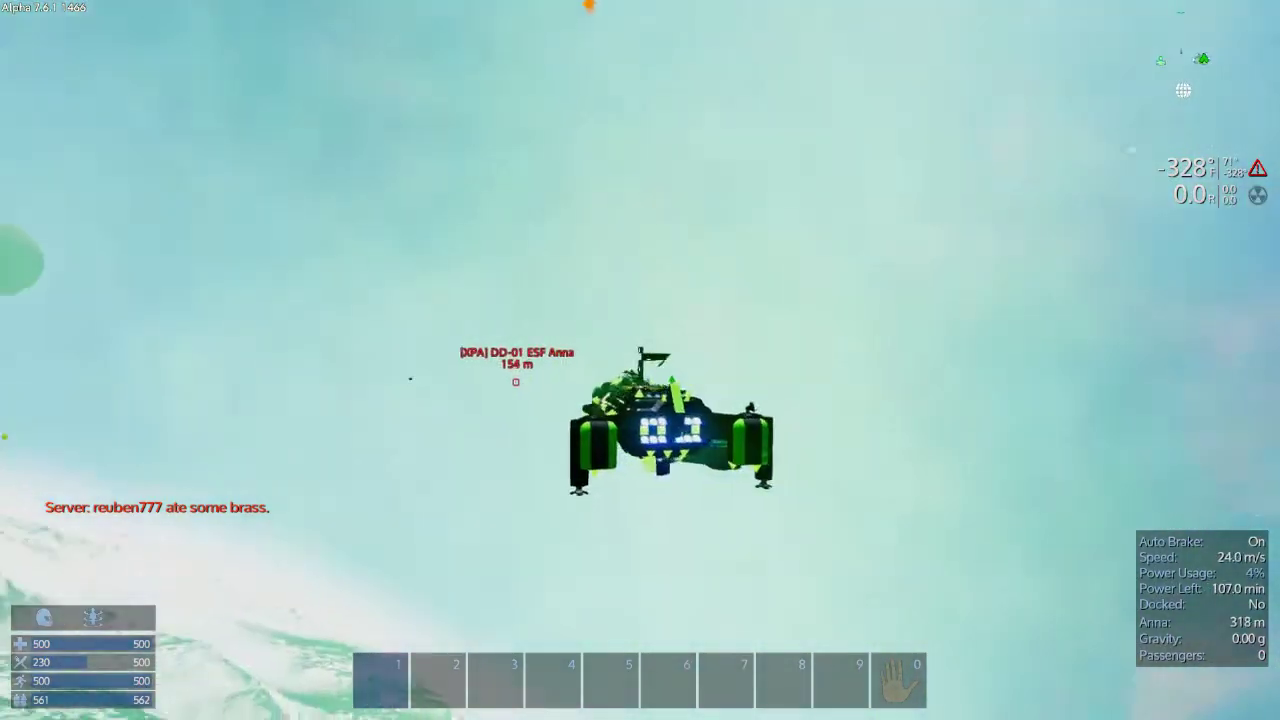
left_click_drag(640, 360, 640, 250)
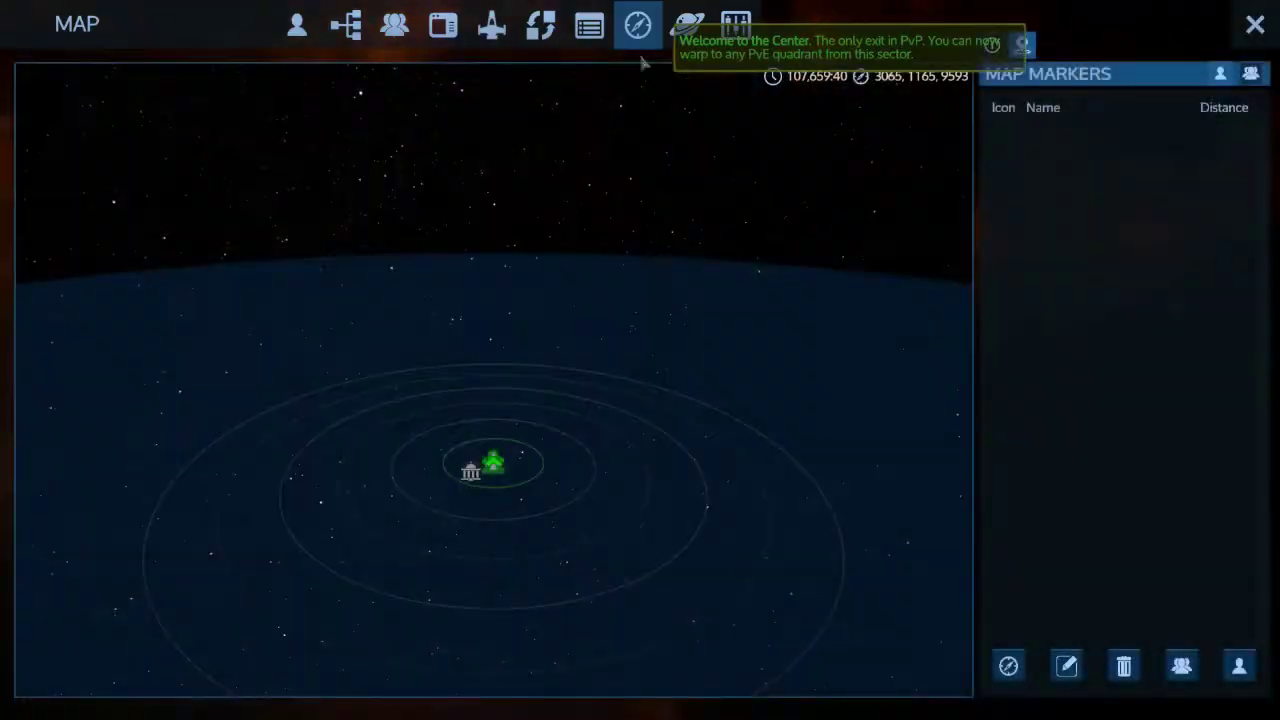
key("m")
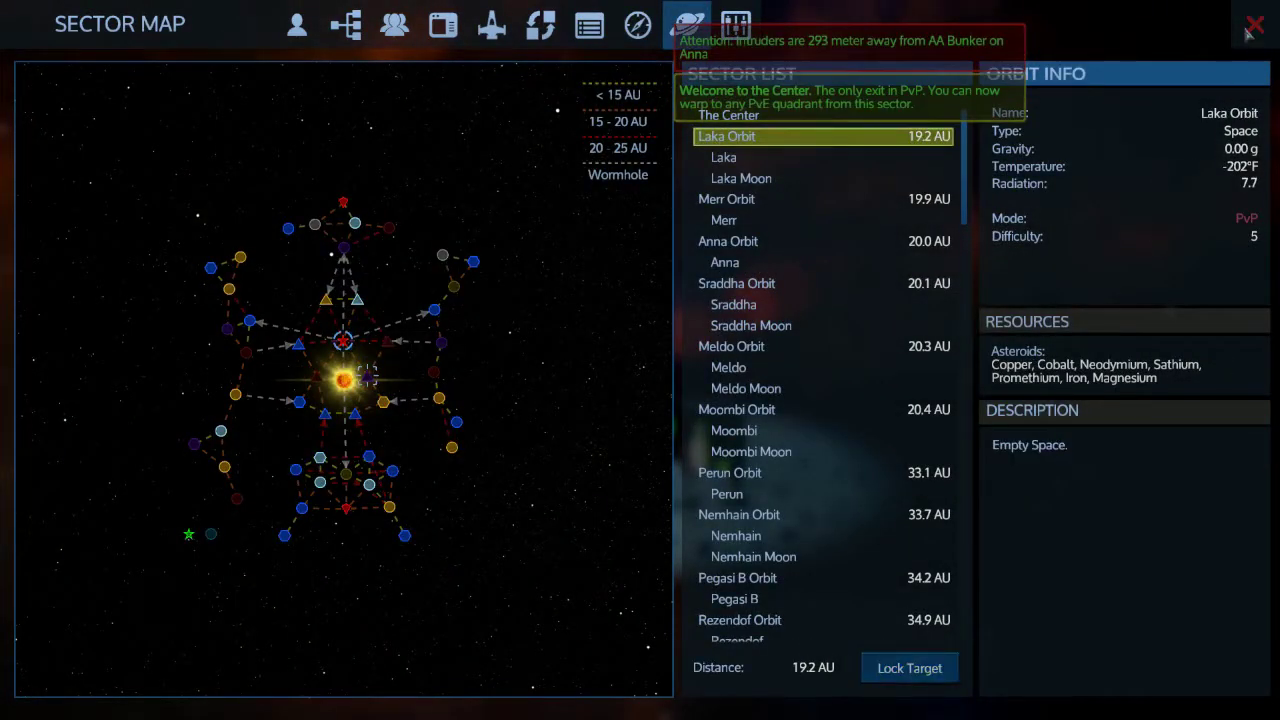
Step: Warp to The Center, close the sector map, and turn toward the Laka waypoint
left_click(1254, 25)
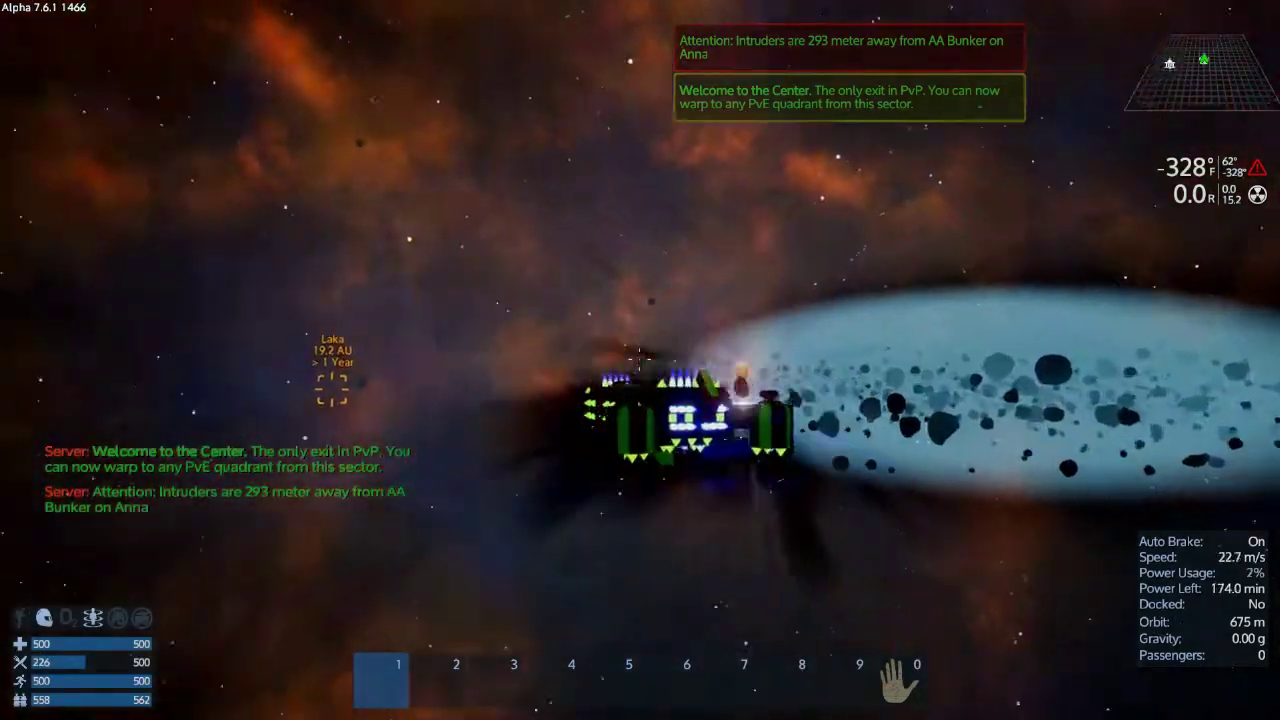
left_click_drag(640, 360, 900, 380)
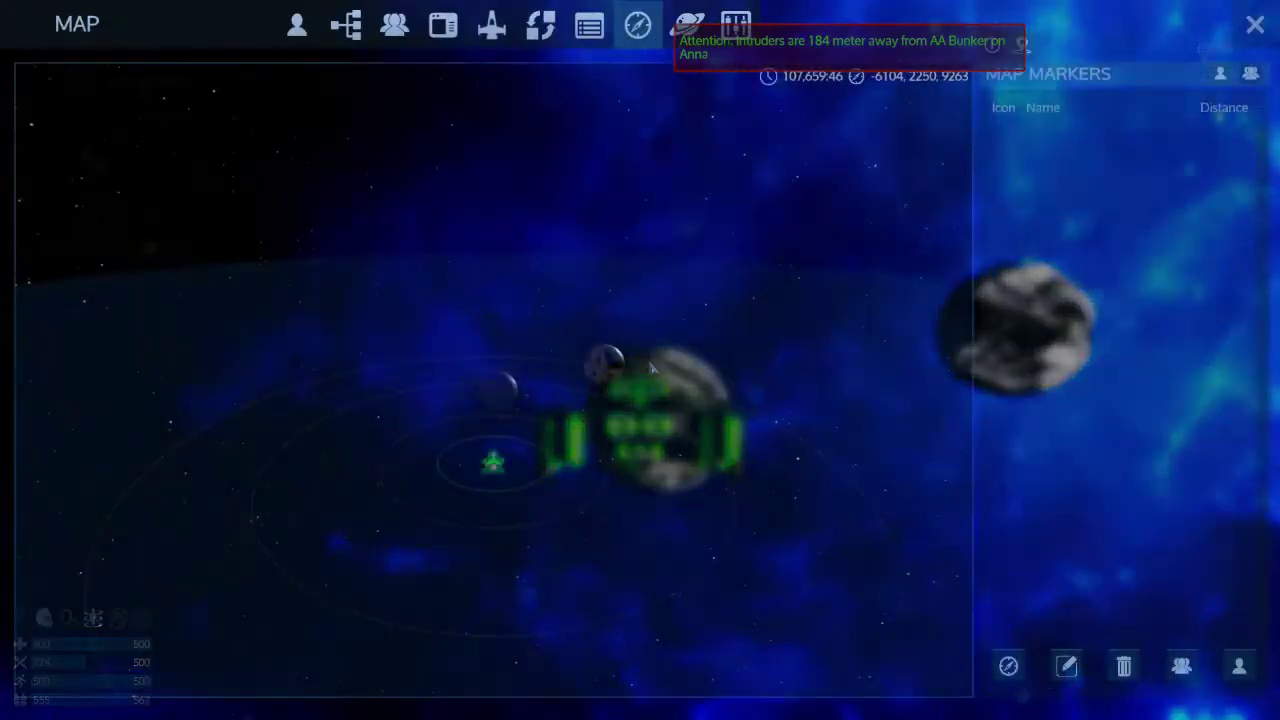
Step: Pick Perun Orbit in the sector overview and lock it as the target
left_click(688, 24)
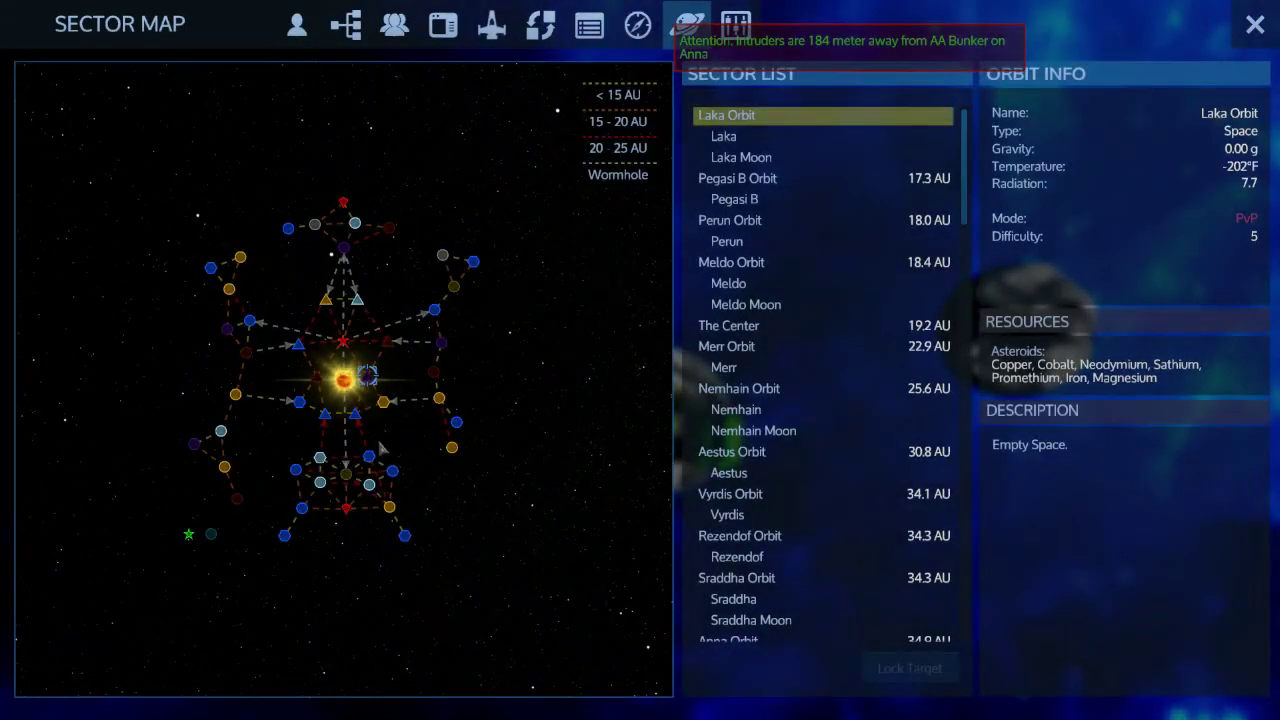
left_click(384, 402)
left_click(356, 412)
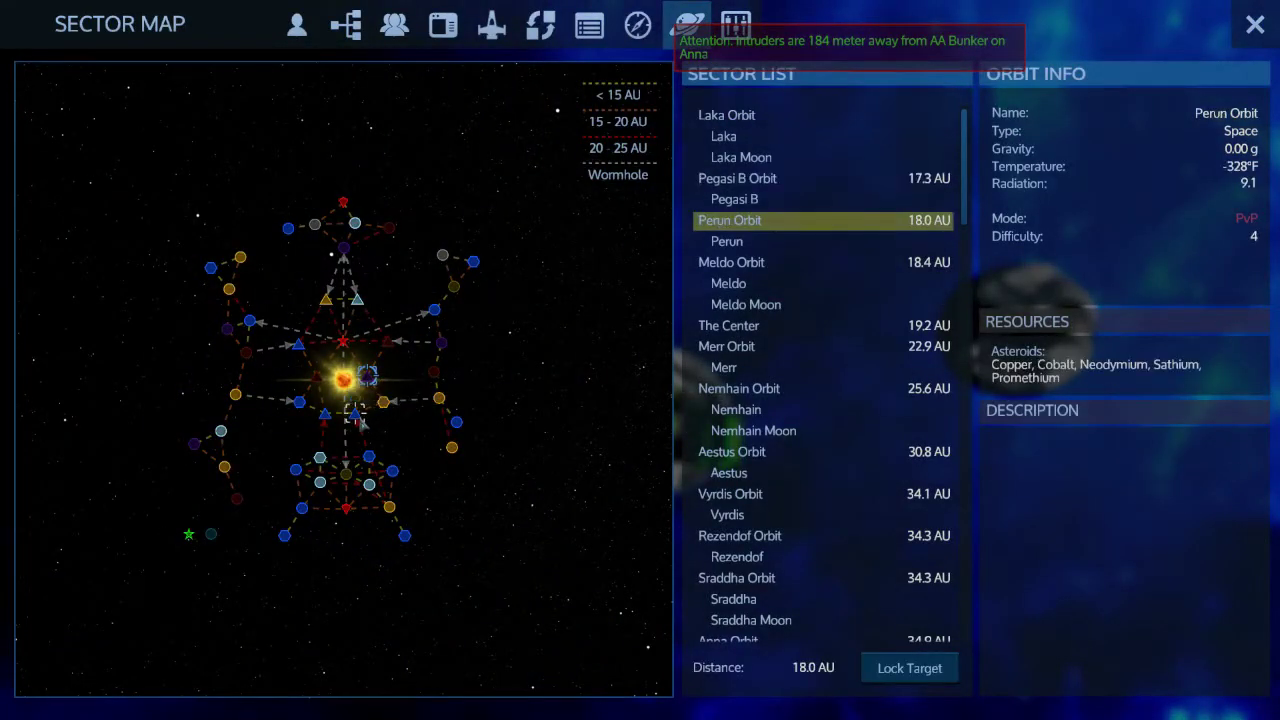
left_click(909, 668)
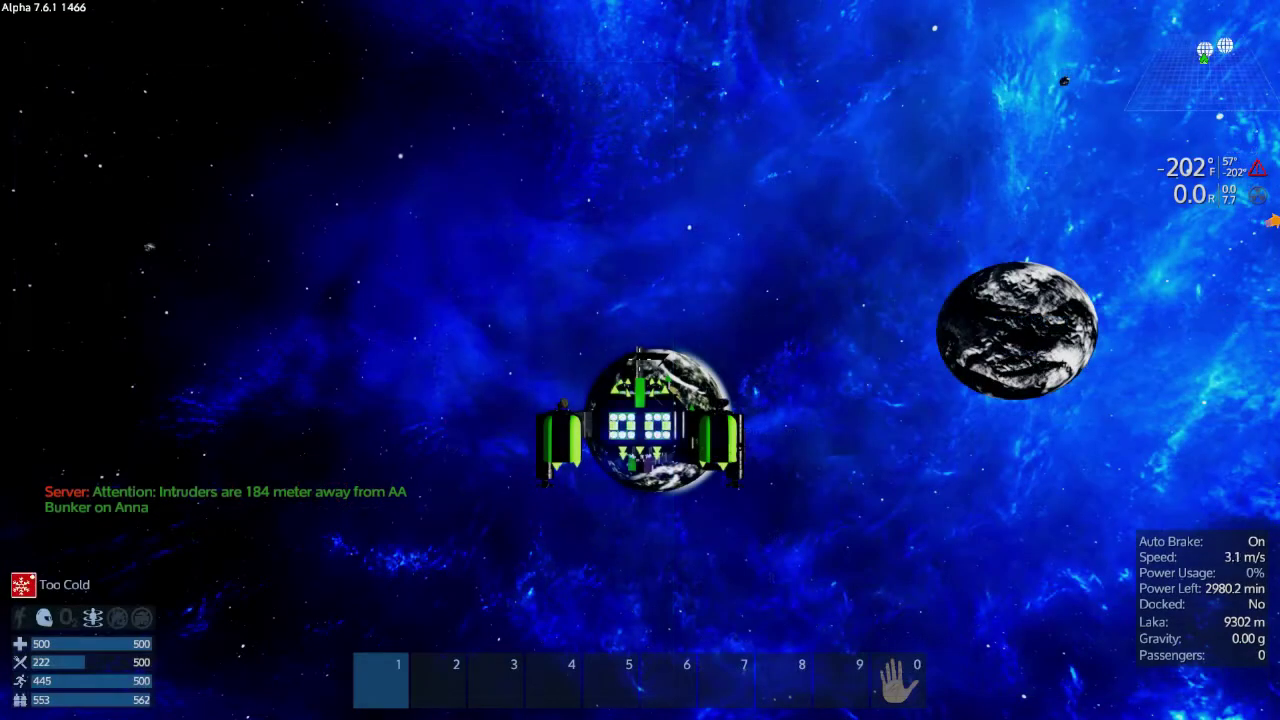
Step: Accelerate the ship while steering toward the Perun marker
key("w")
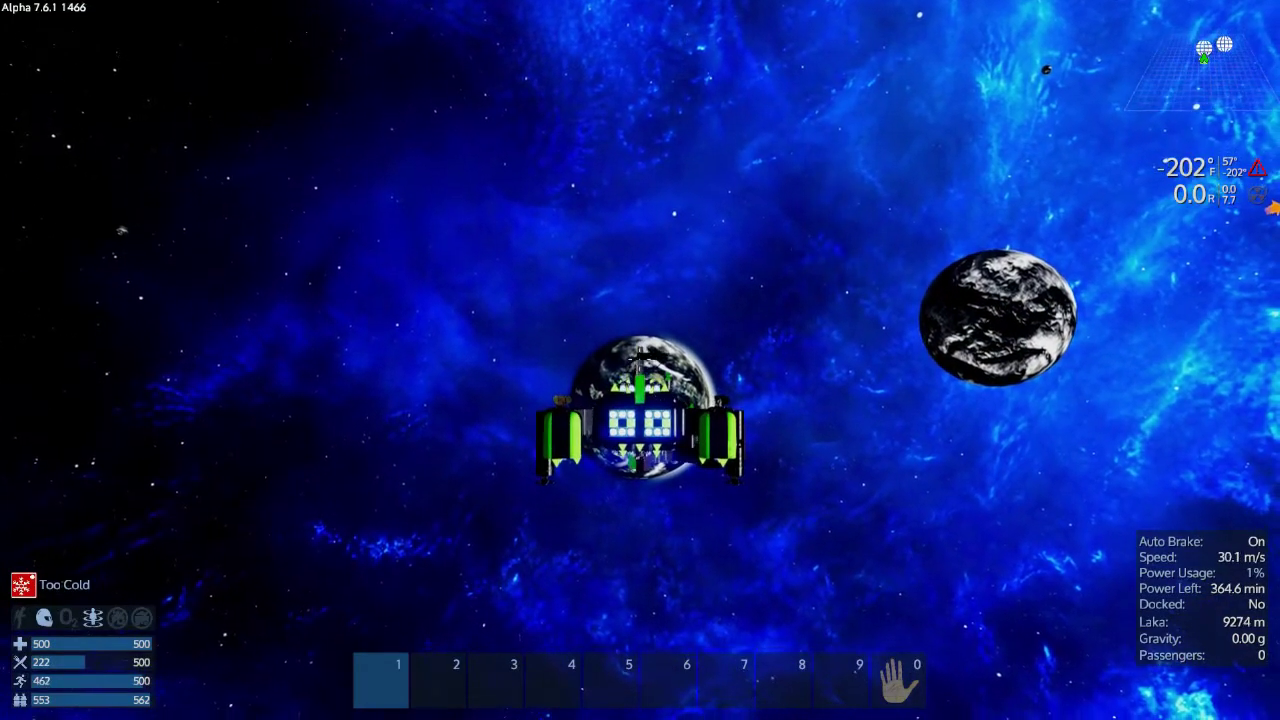
key("w")
mouse_move(640, 360)
left_mouse_down()
mouse_move(400, 380)
mouse_move(500, 300)
left_mouse_up()
key("w")
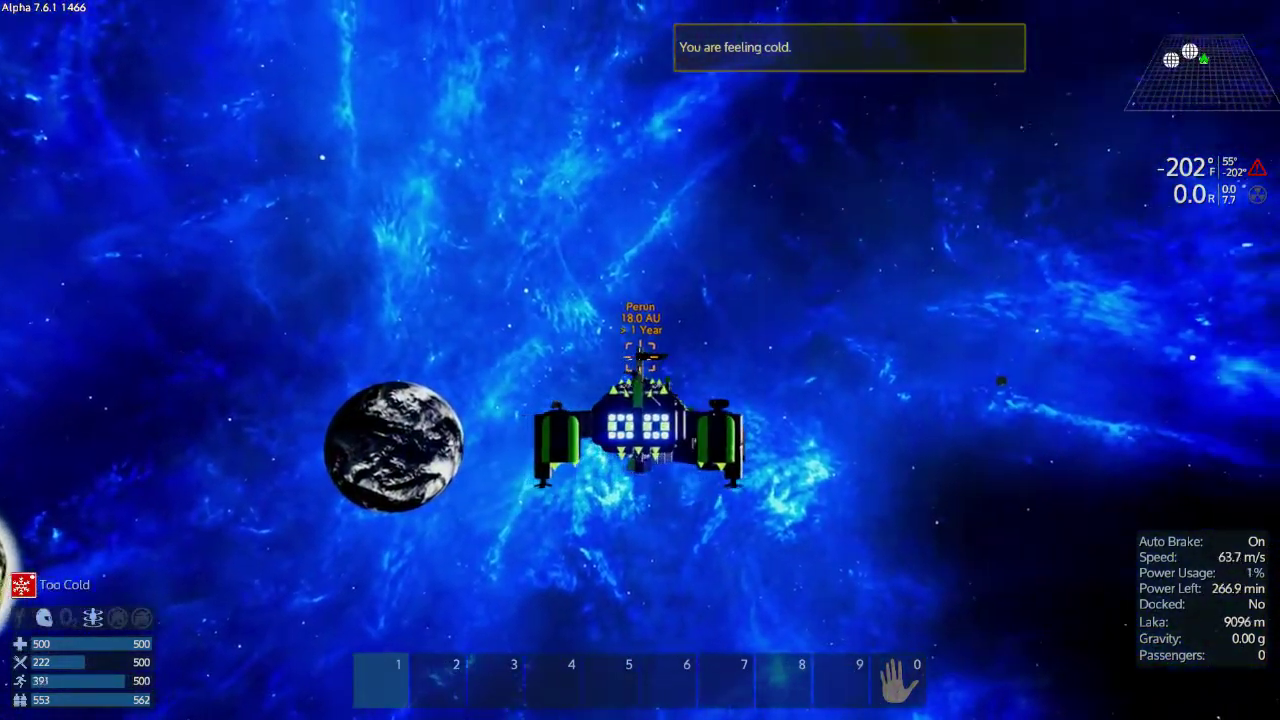
key("w")
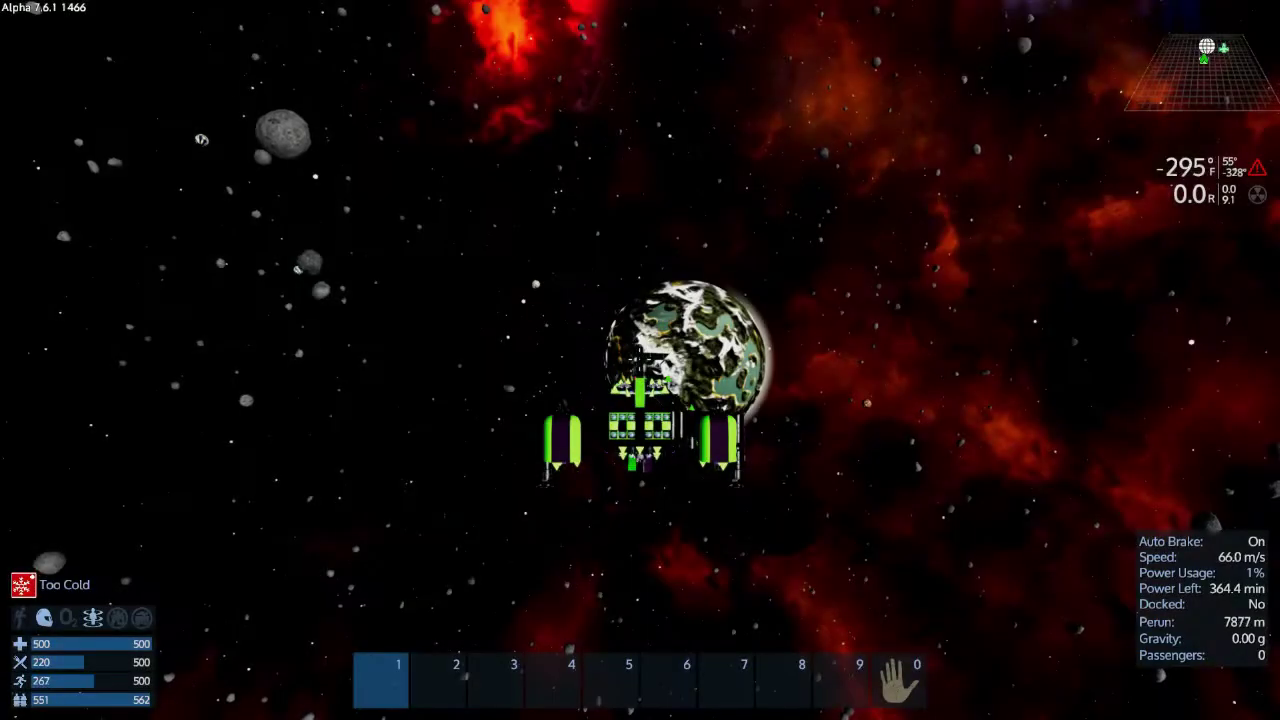
Step: Review the sector overview again on arrival, then close the map
key("m")
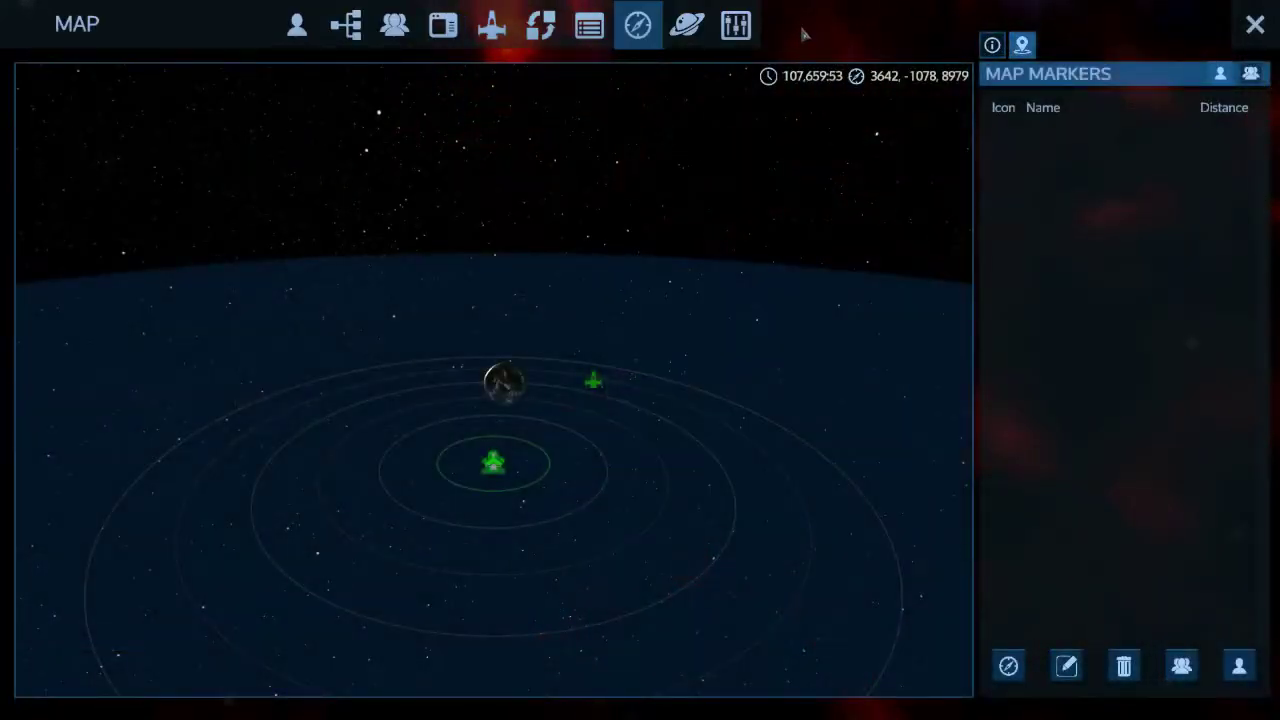
left_click(690, 25)
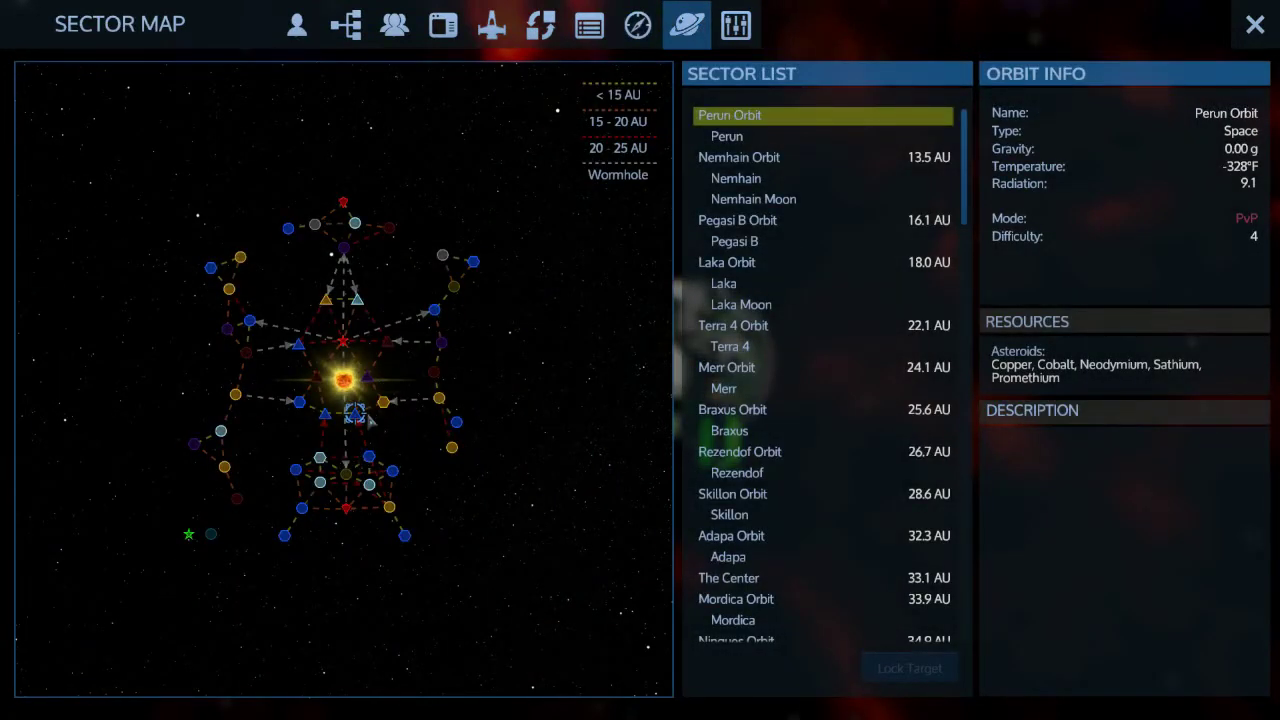
left_click(1255, 25)
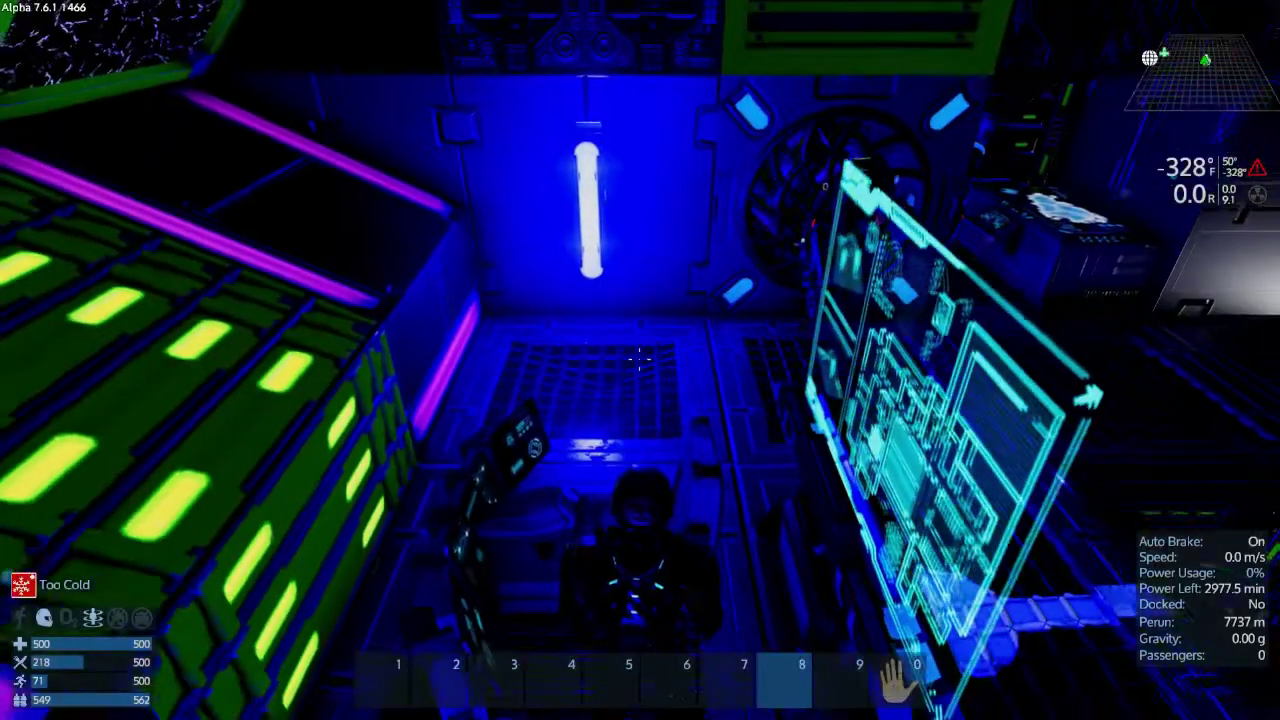
Step: Walk through the ship interior to the green corridor doorway
key("w")
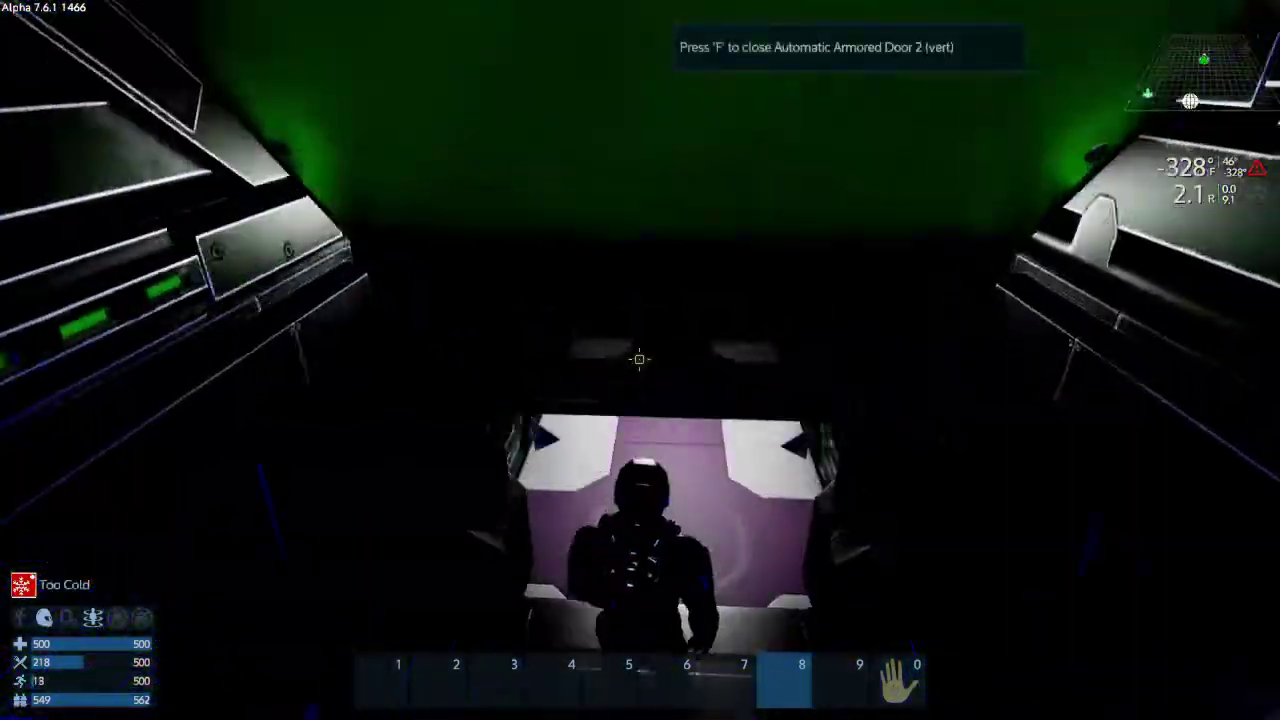
key("w")
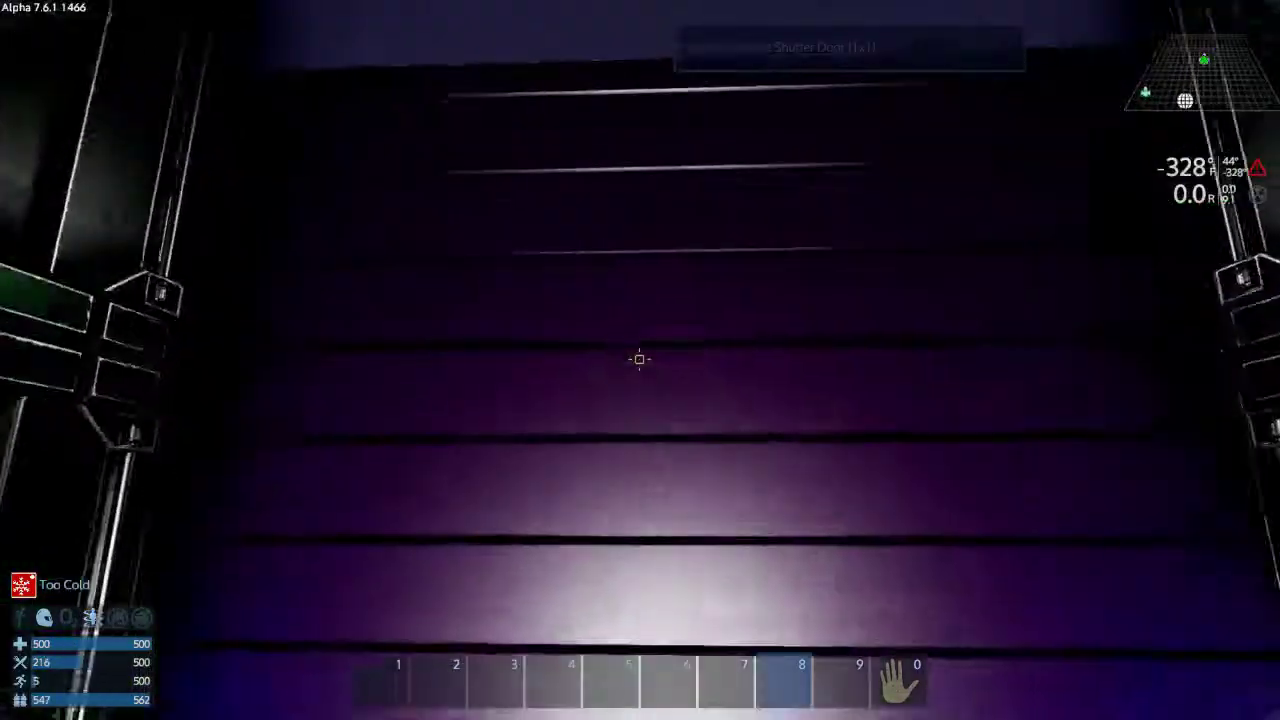
key("w")
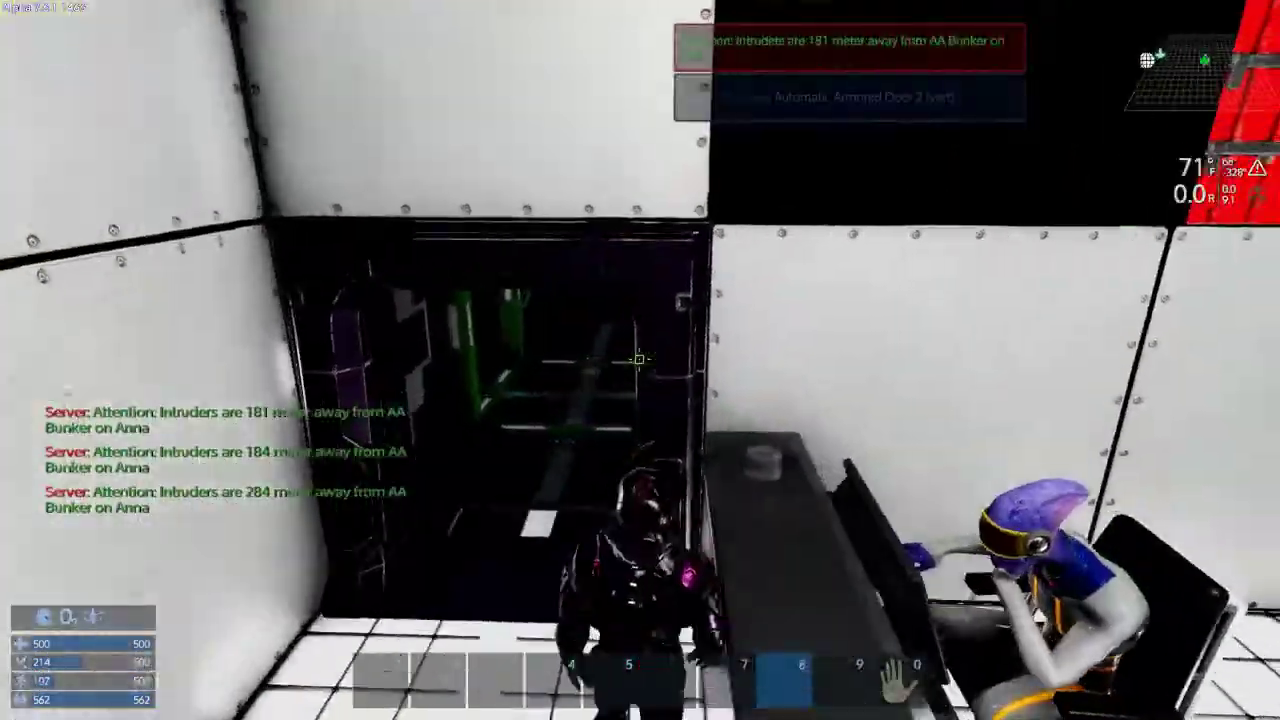
Step: Cross the mess decks in first-person and take food cans from the fridge
key("w")
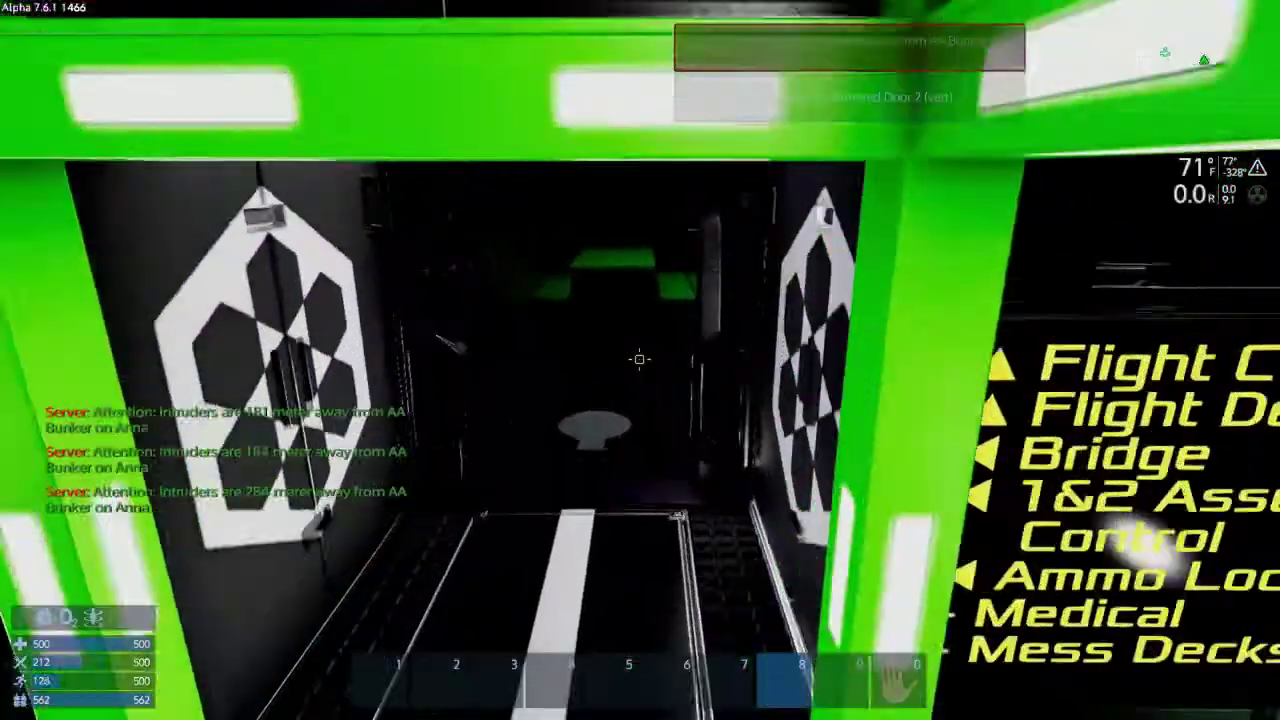
key("w")
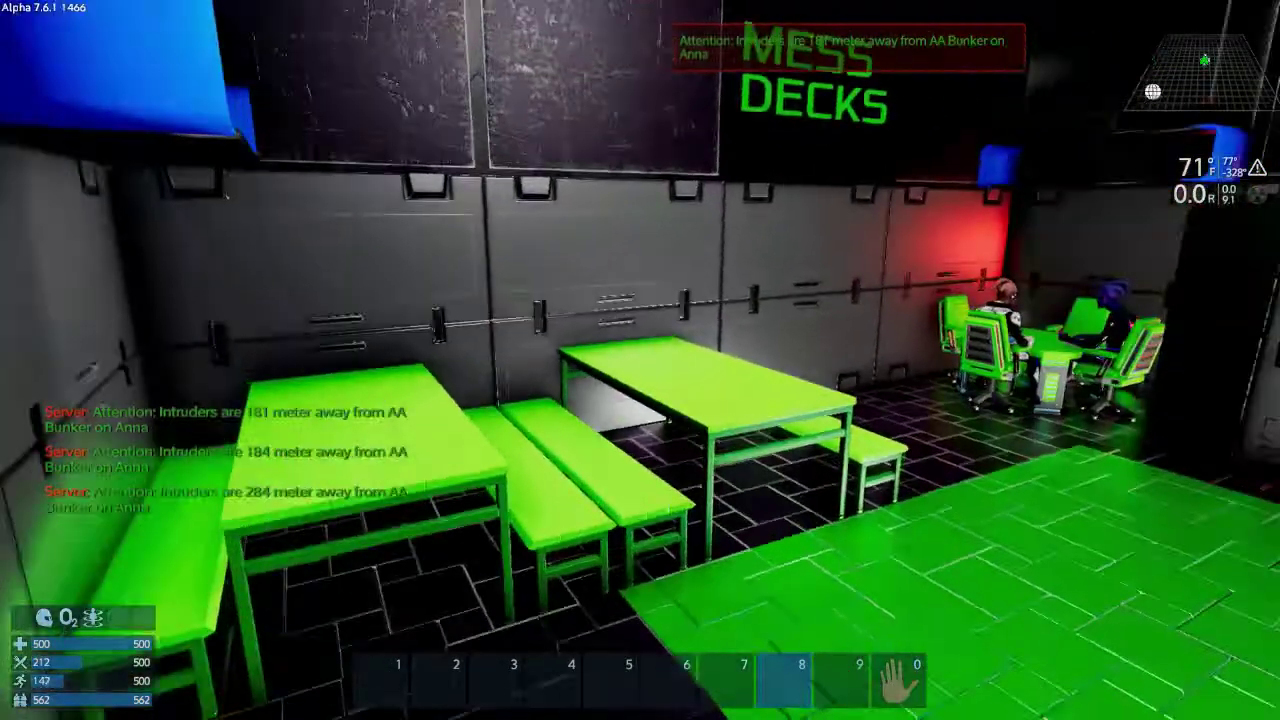
key("f")
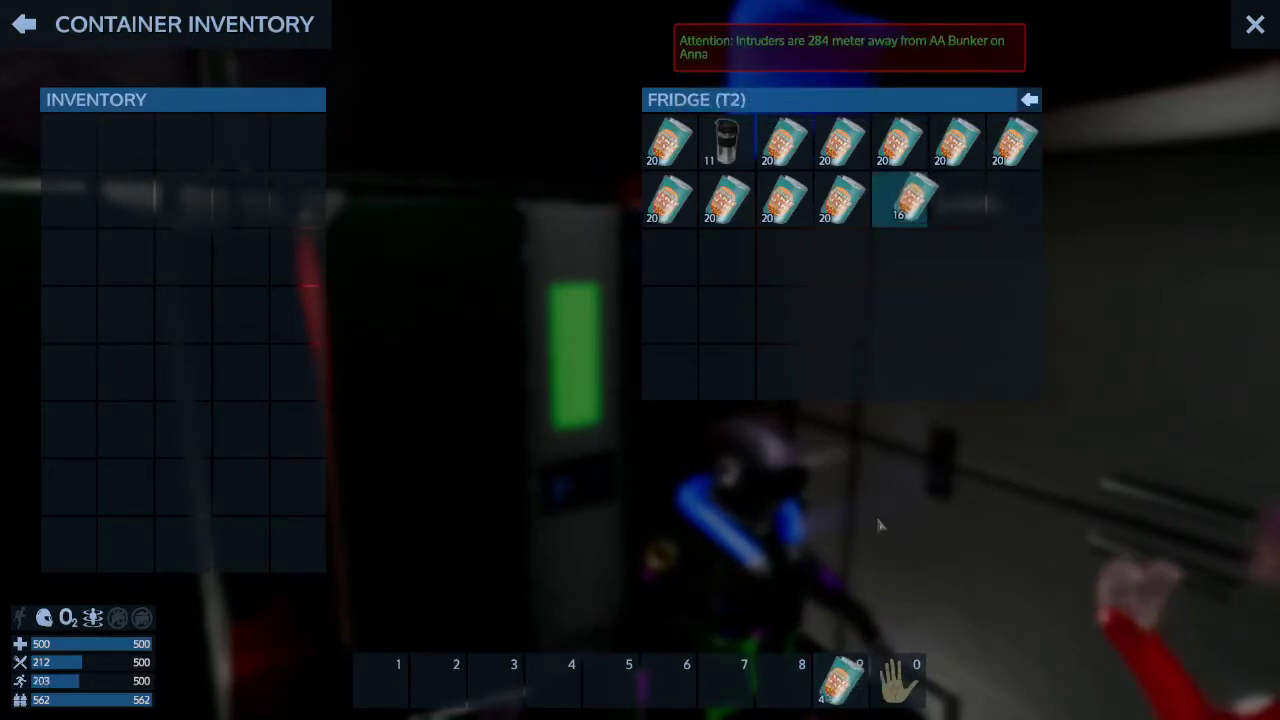
key("Escape")
Step: Go back through the green corridor and shutter door, then up the stairs to the holographic map
key("w")
key("w")
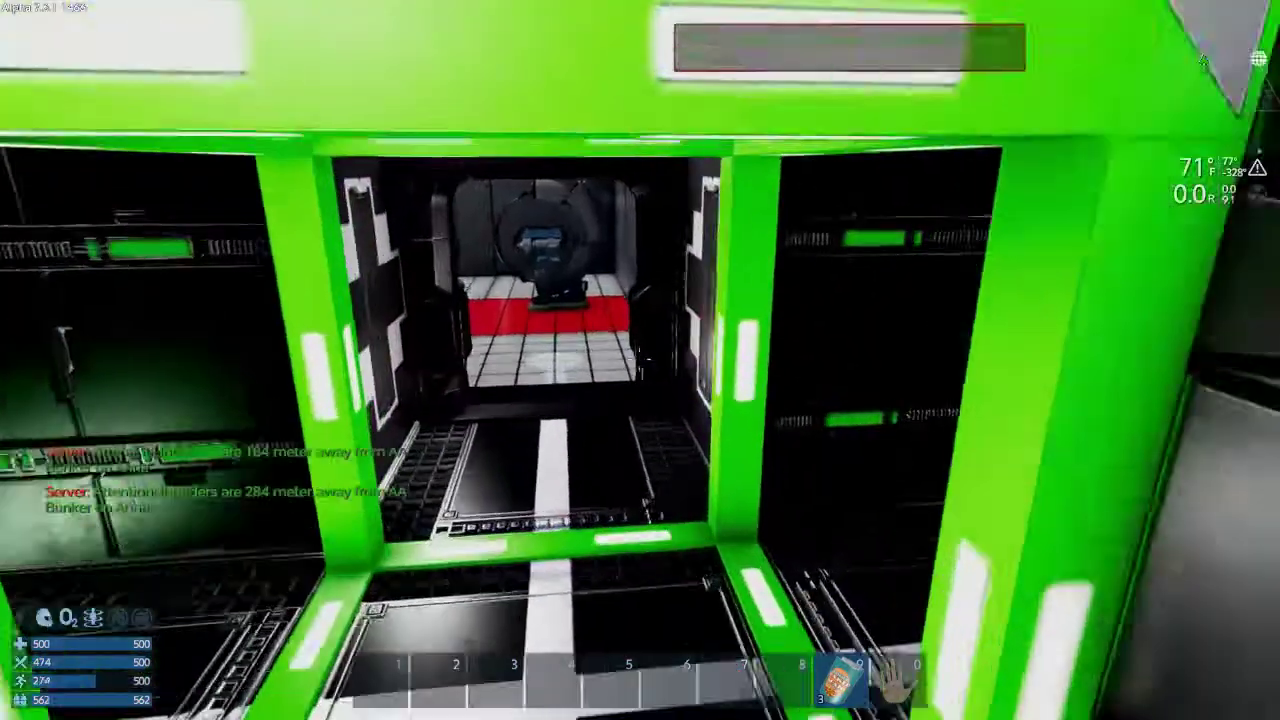
key("w")
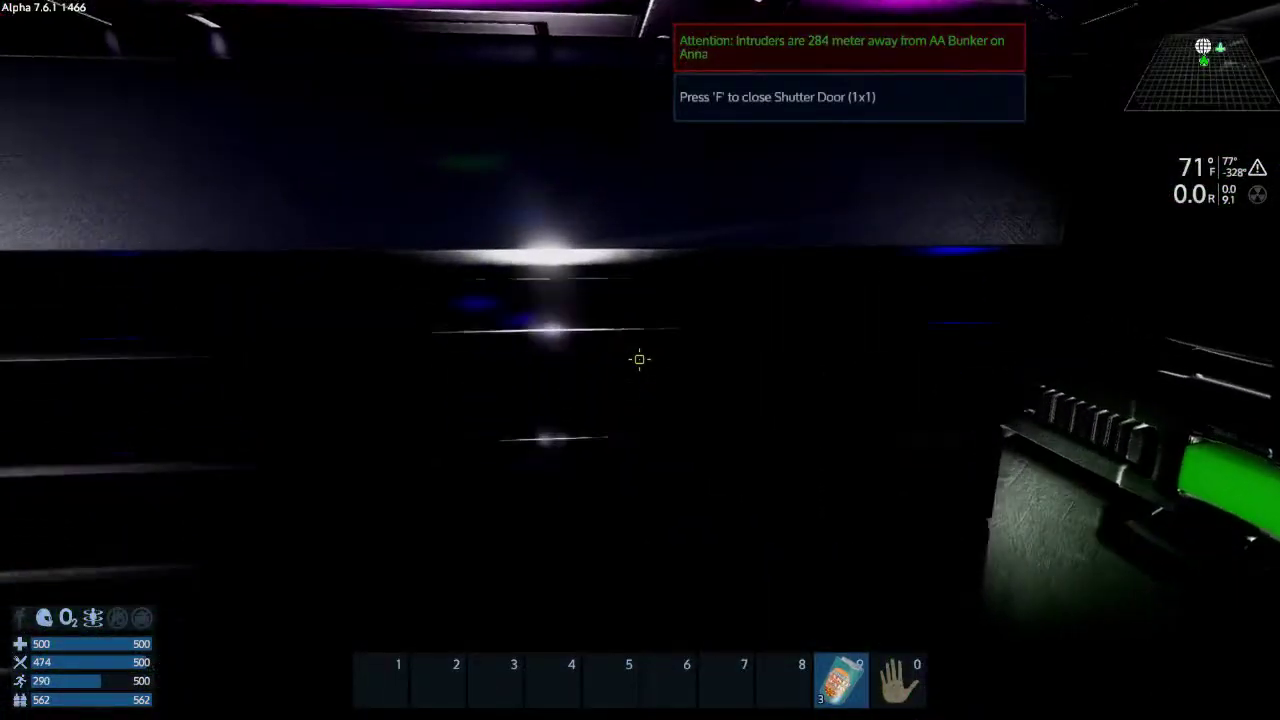
key("f")
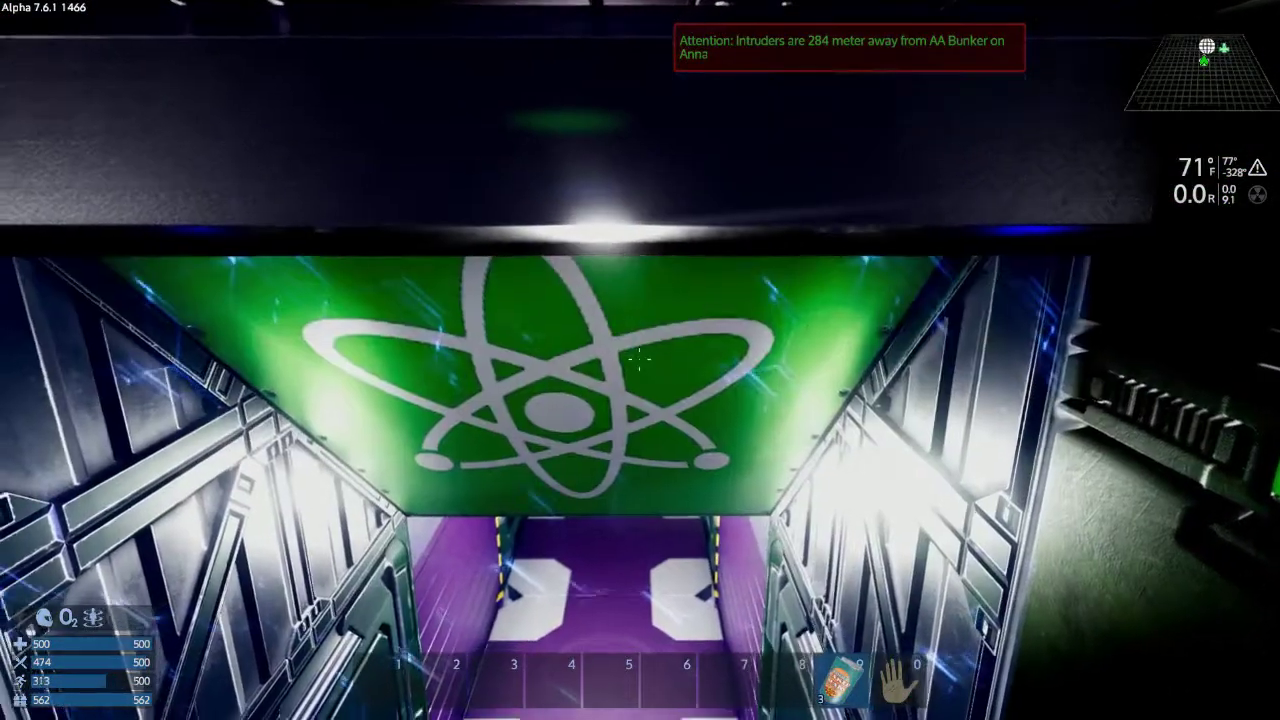
key("w")
key("w")
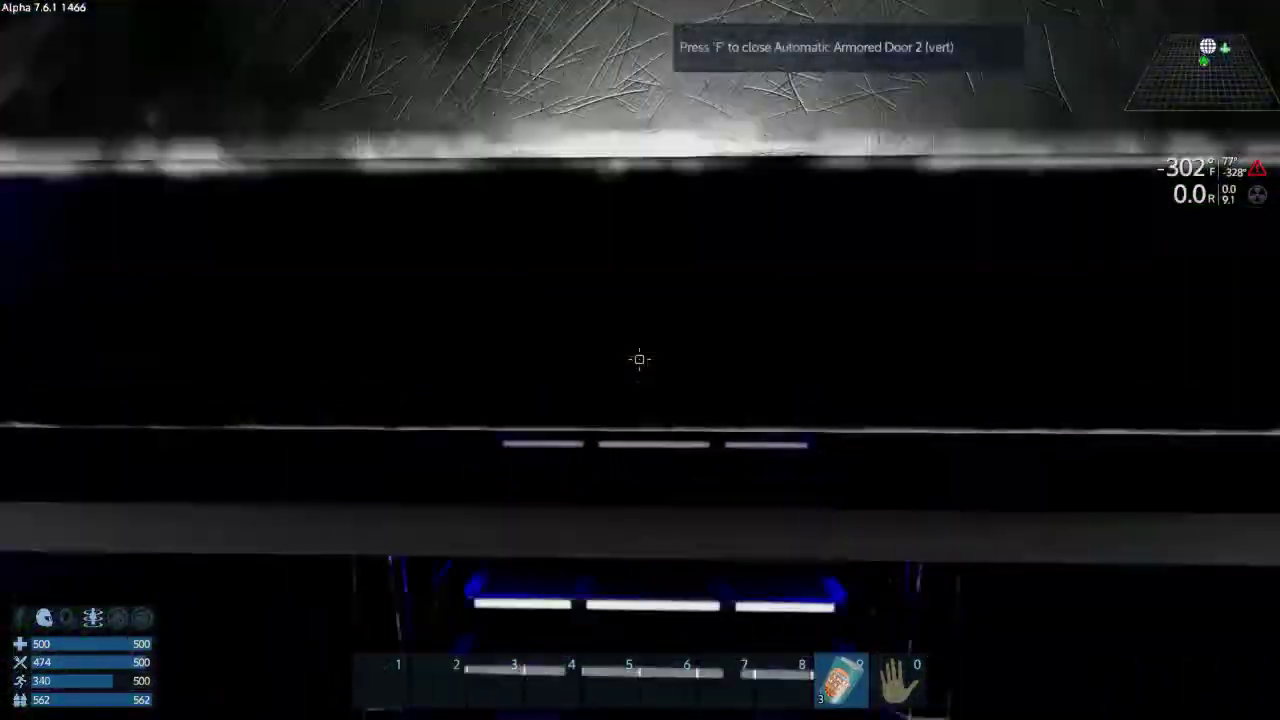
key("w")
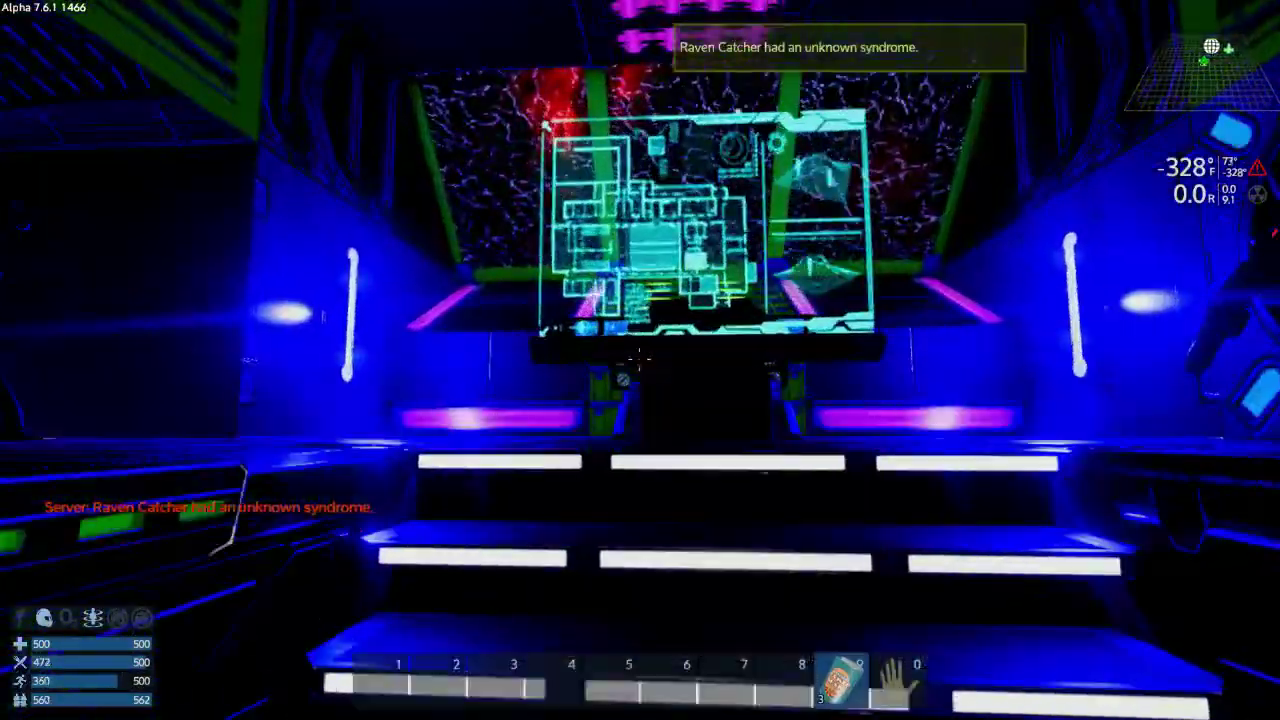
key("w")
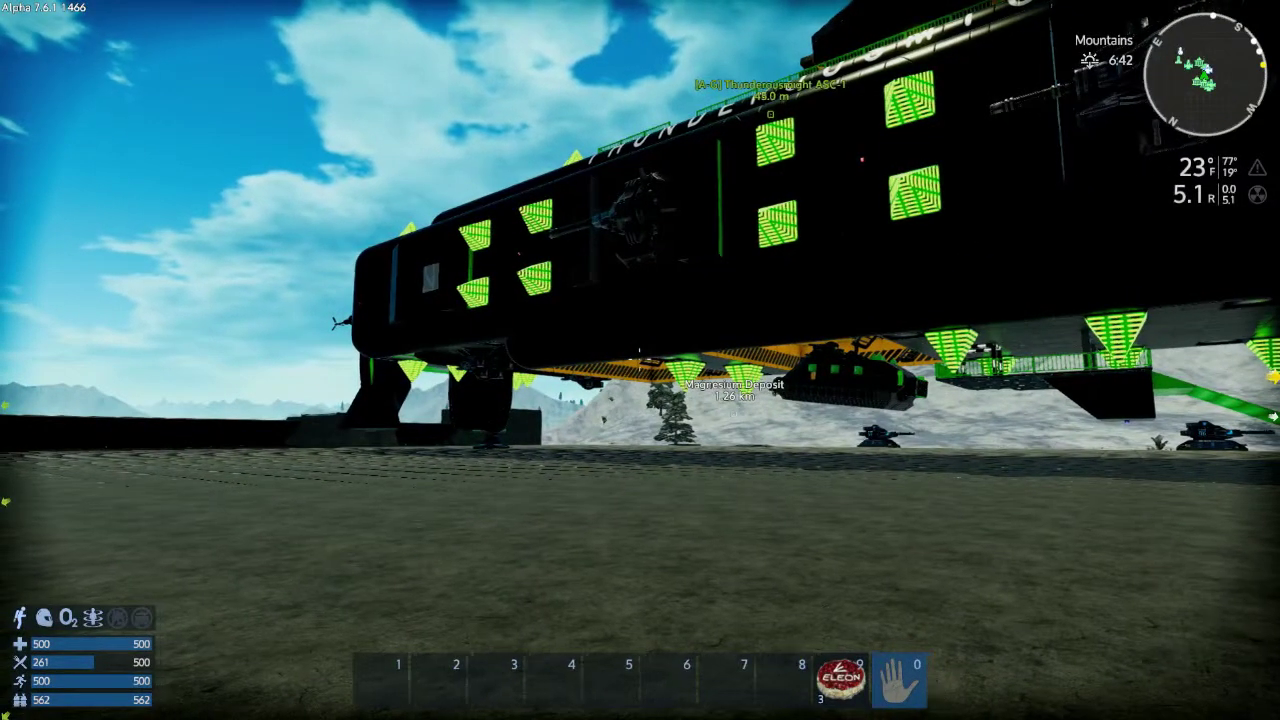
Step: Approach the landed ship and walk along its side to view the front end
key("w")
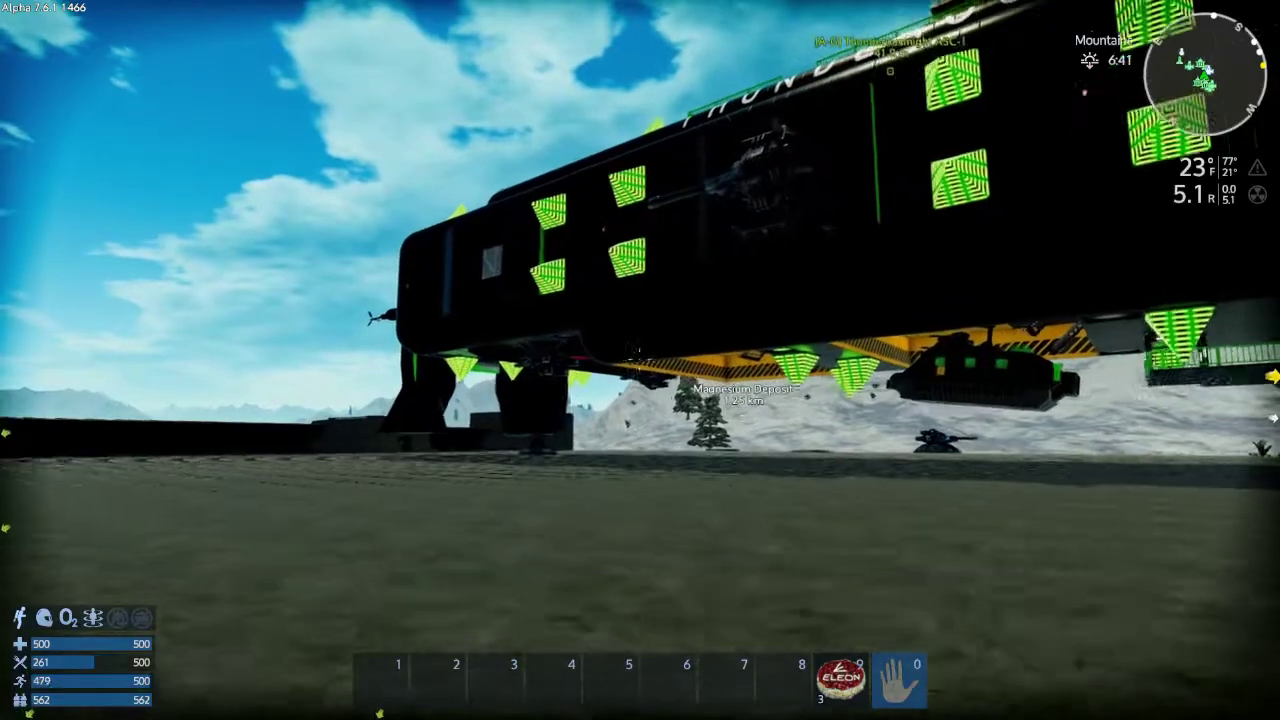
key("w")
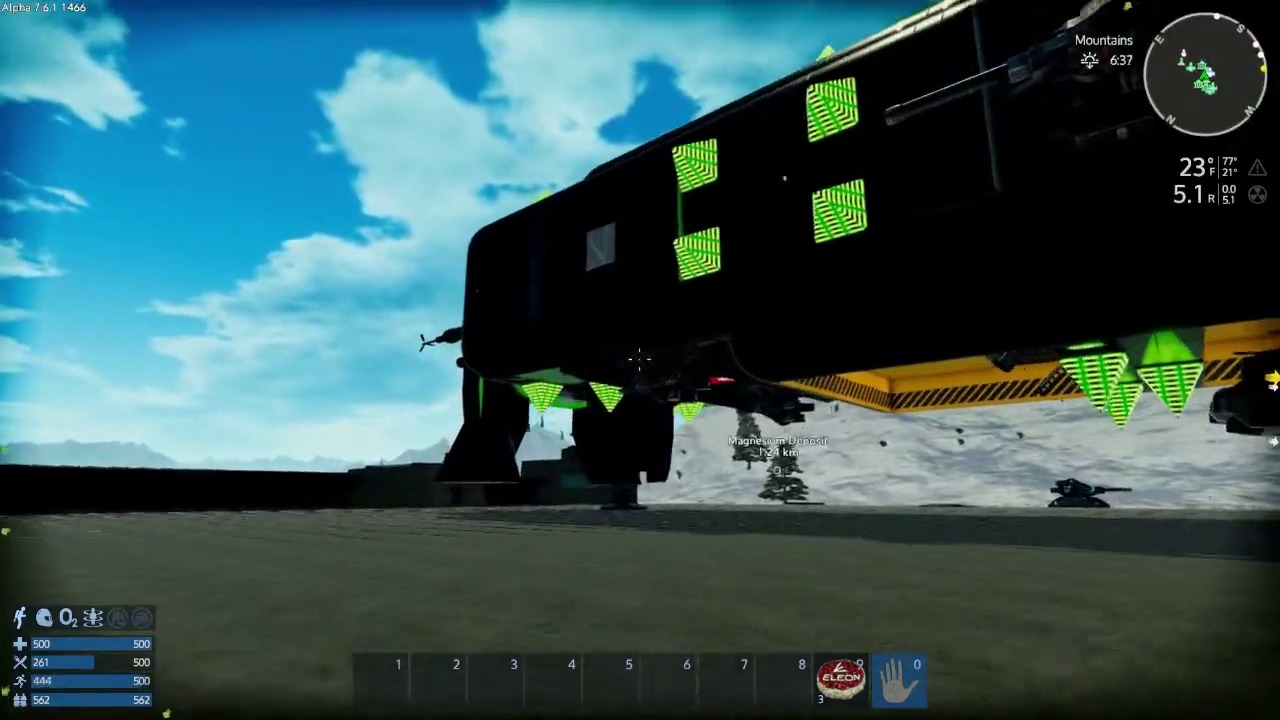
key("w")
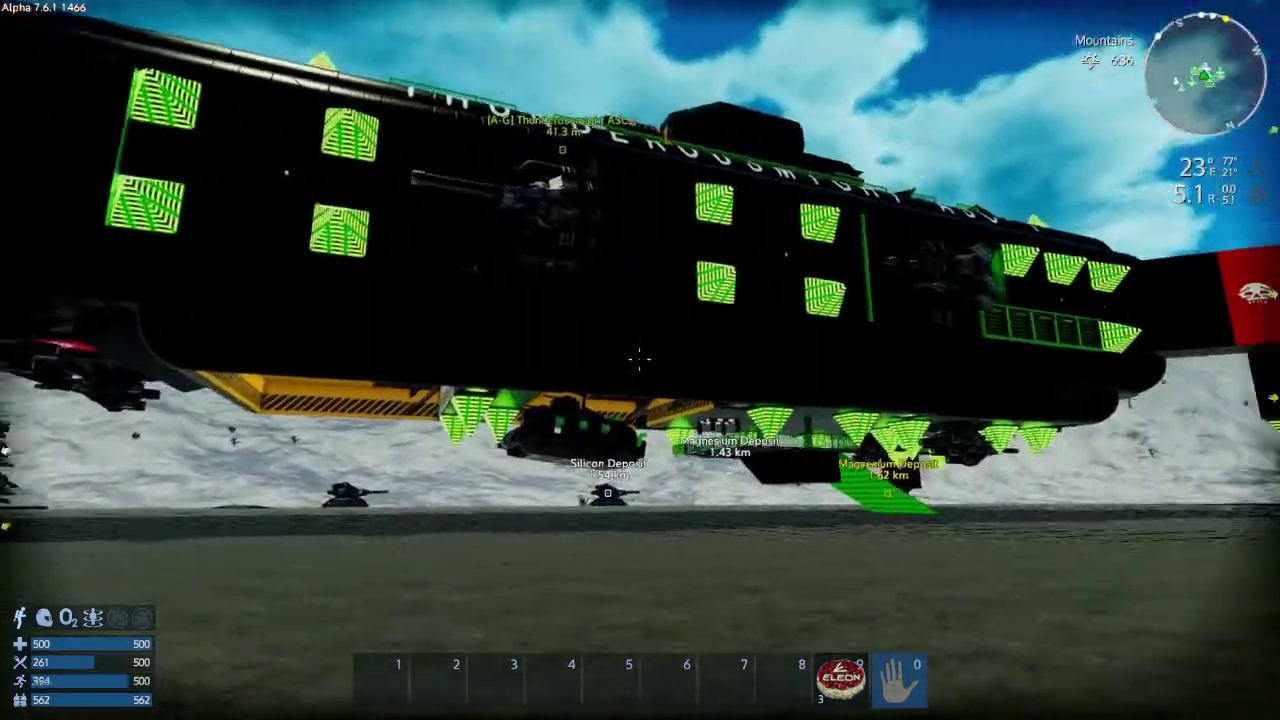
key("a")
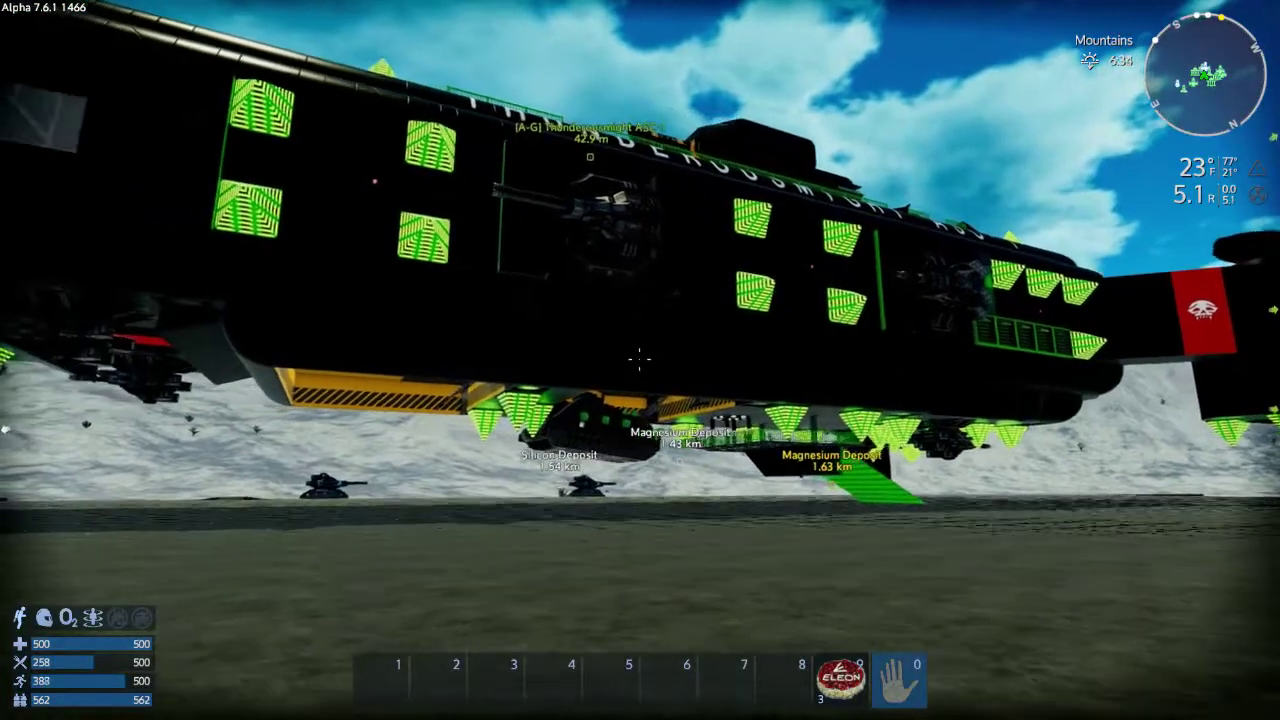
key("a")
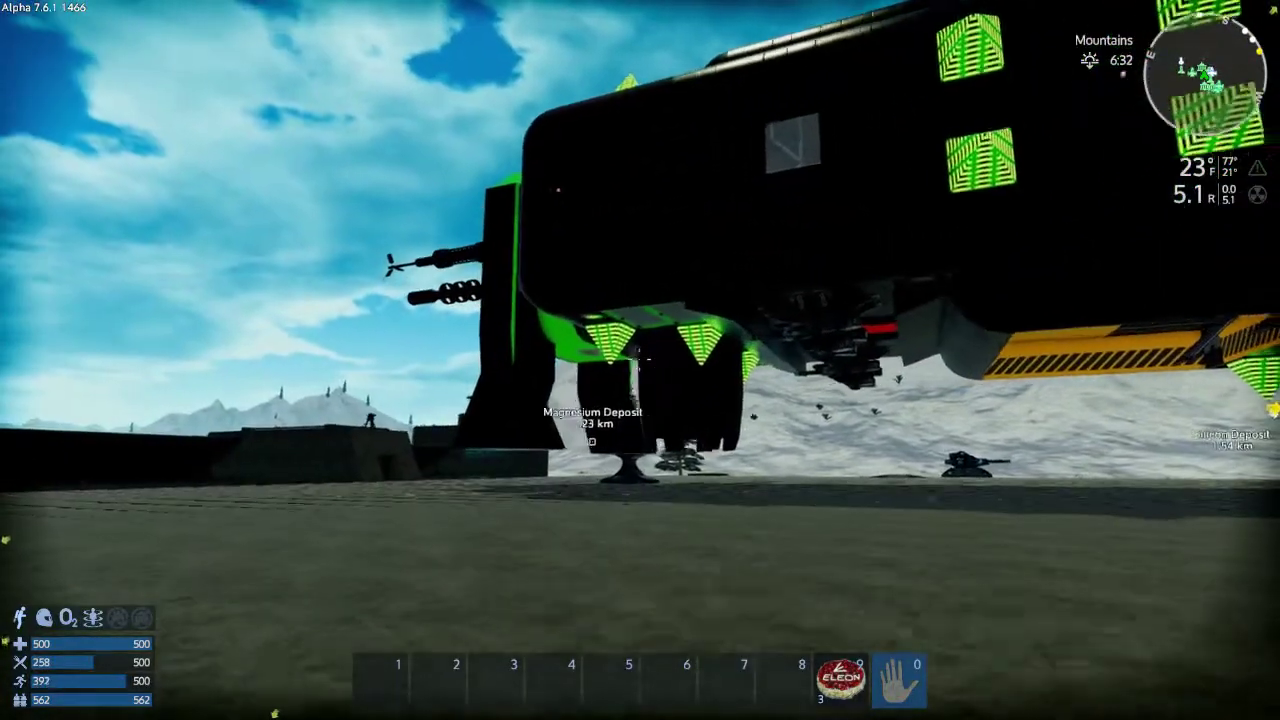
key("w")
key("s")
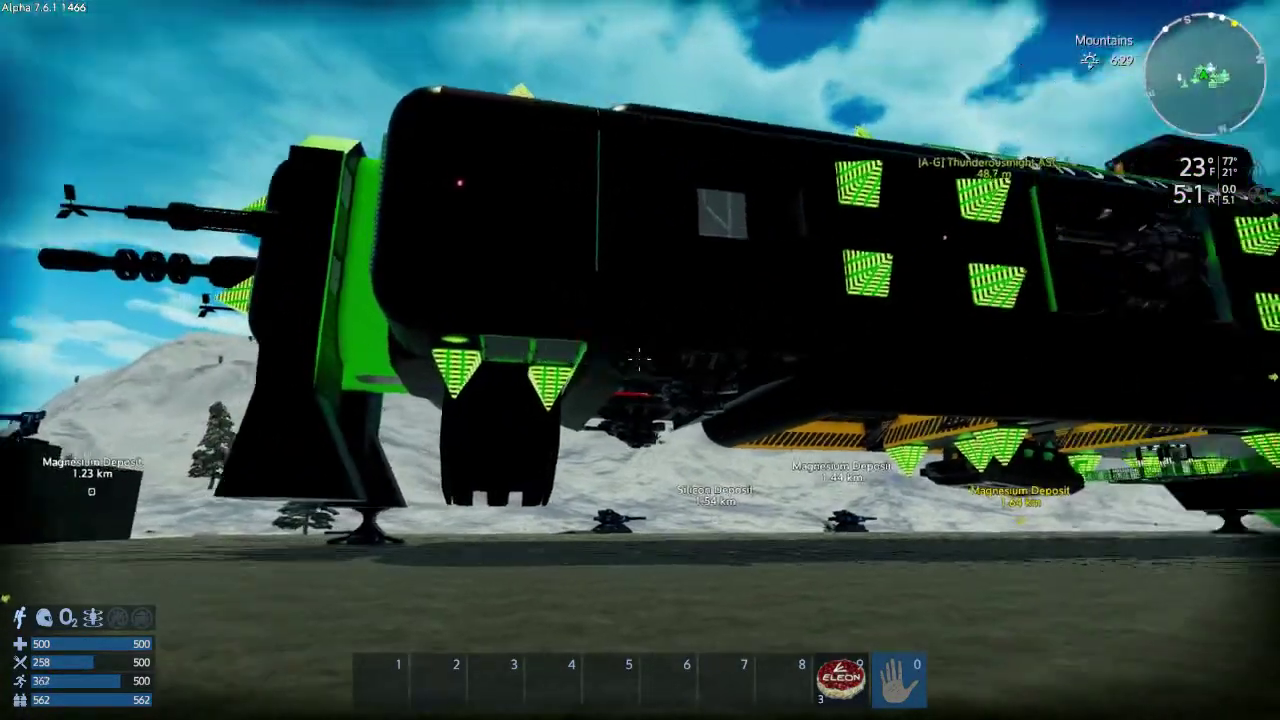
key("s")
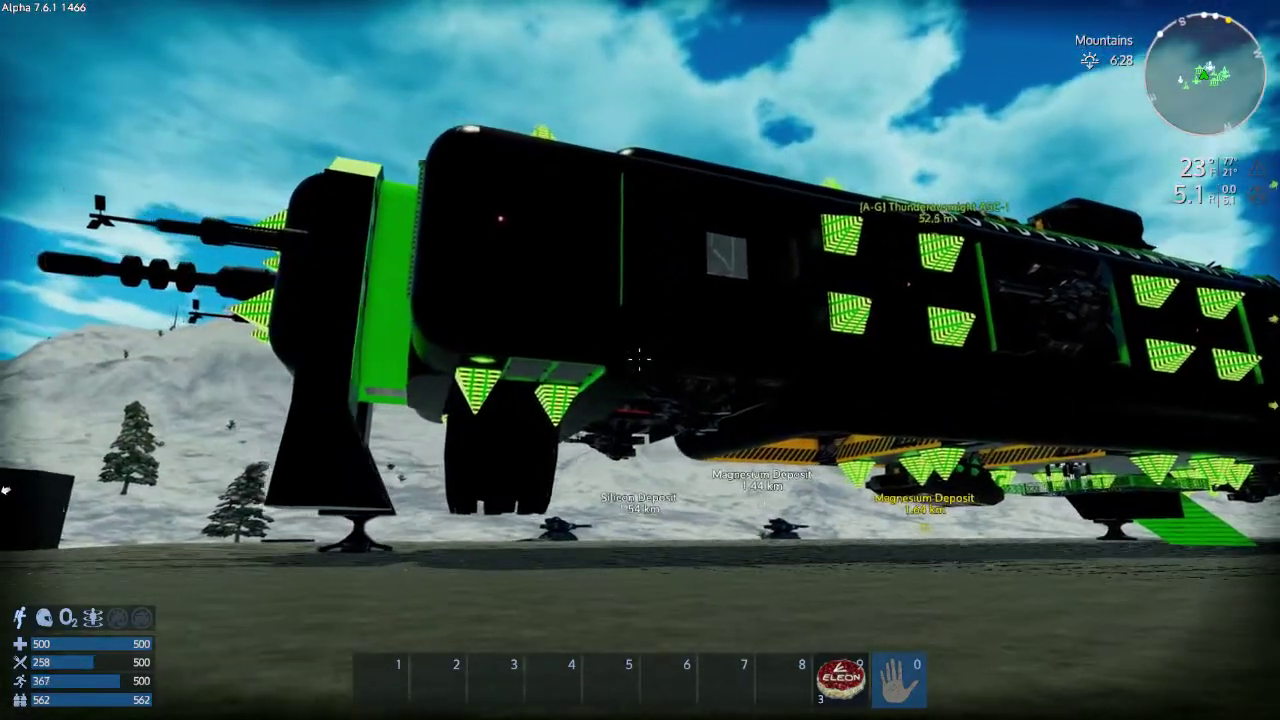
key("s")
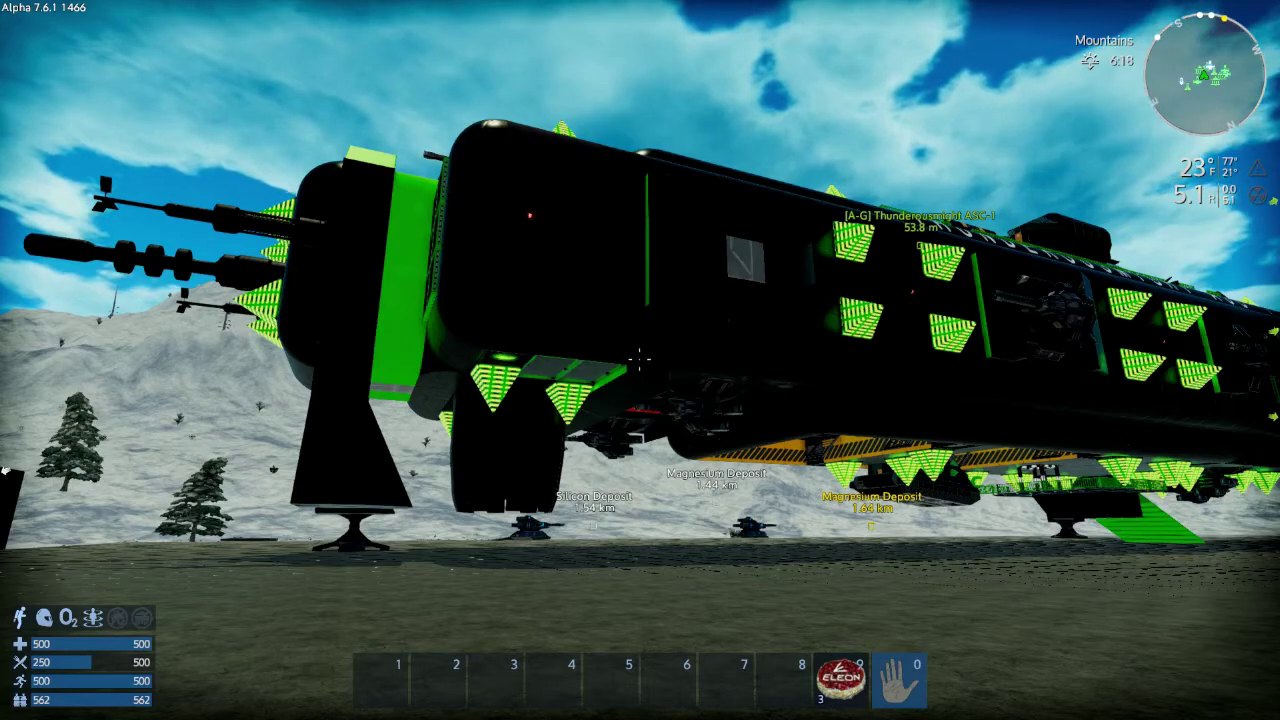
Step: Circle around the ship's nose to view its front guns and side
key("a")
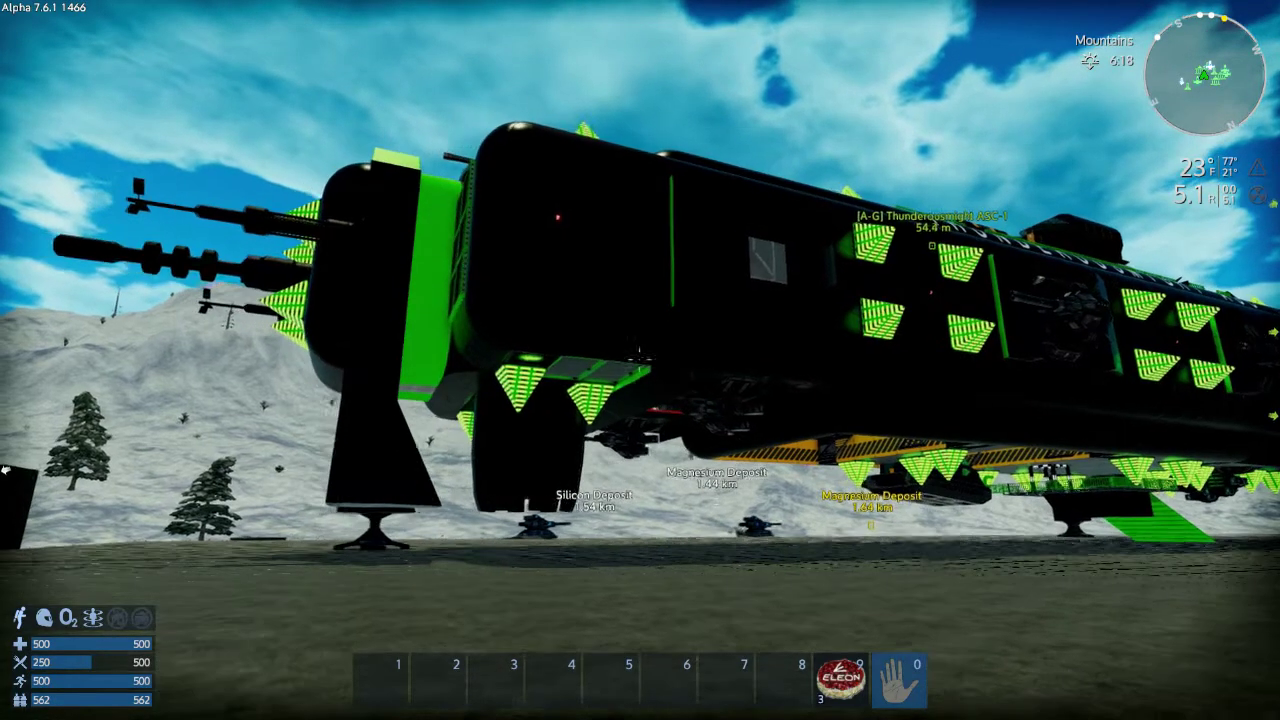
key("w")
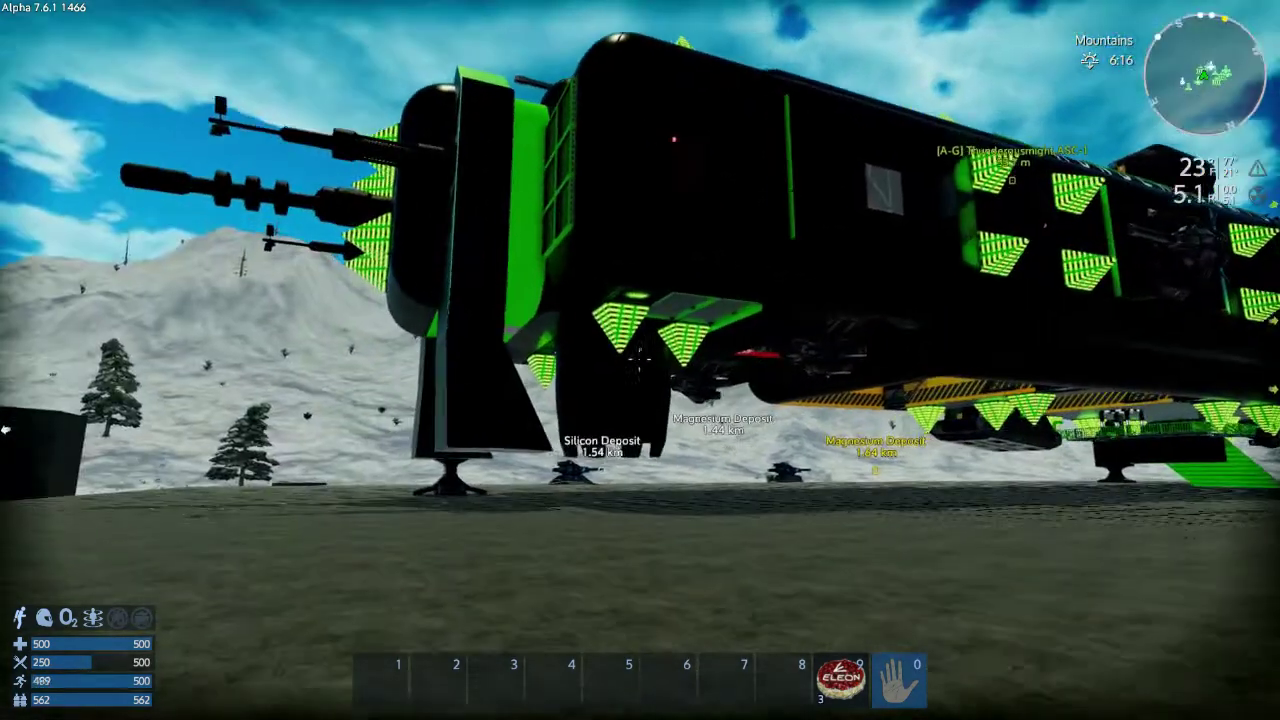
key("a")
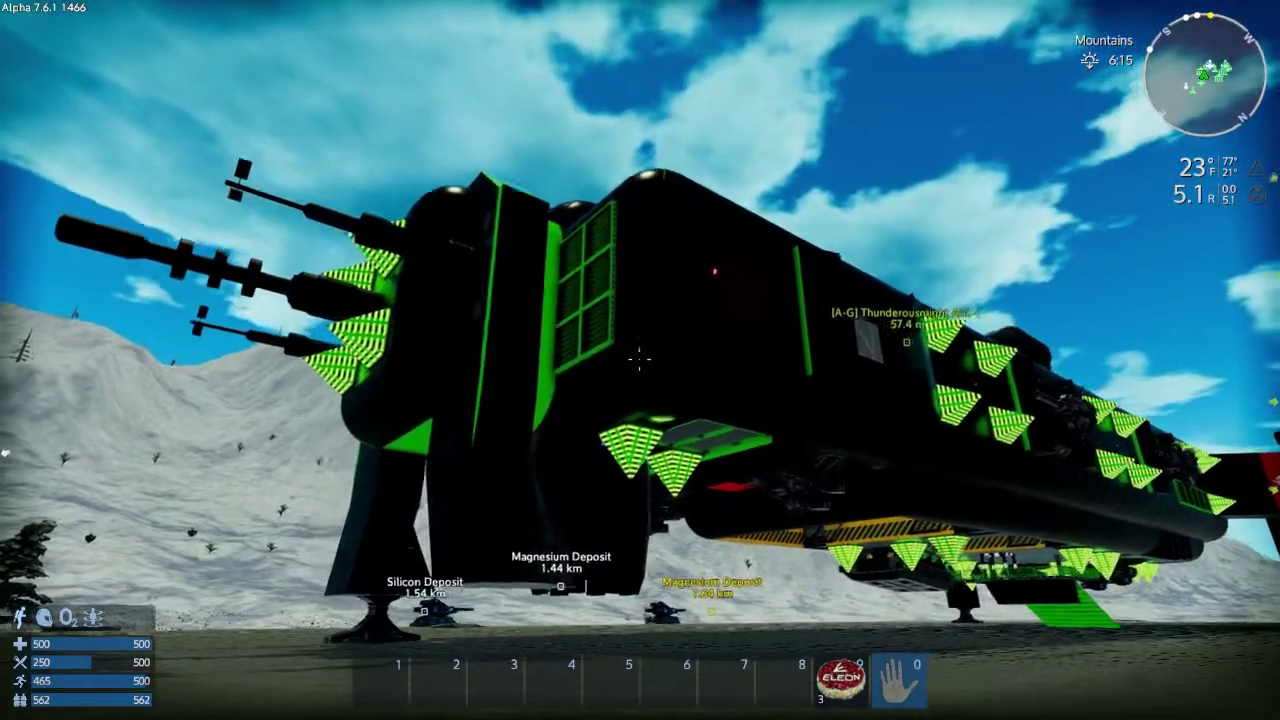
key("a")
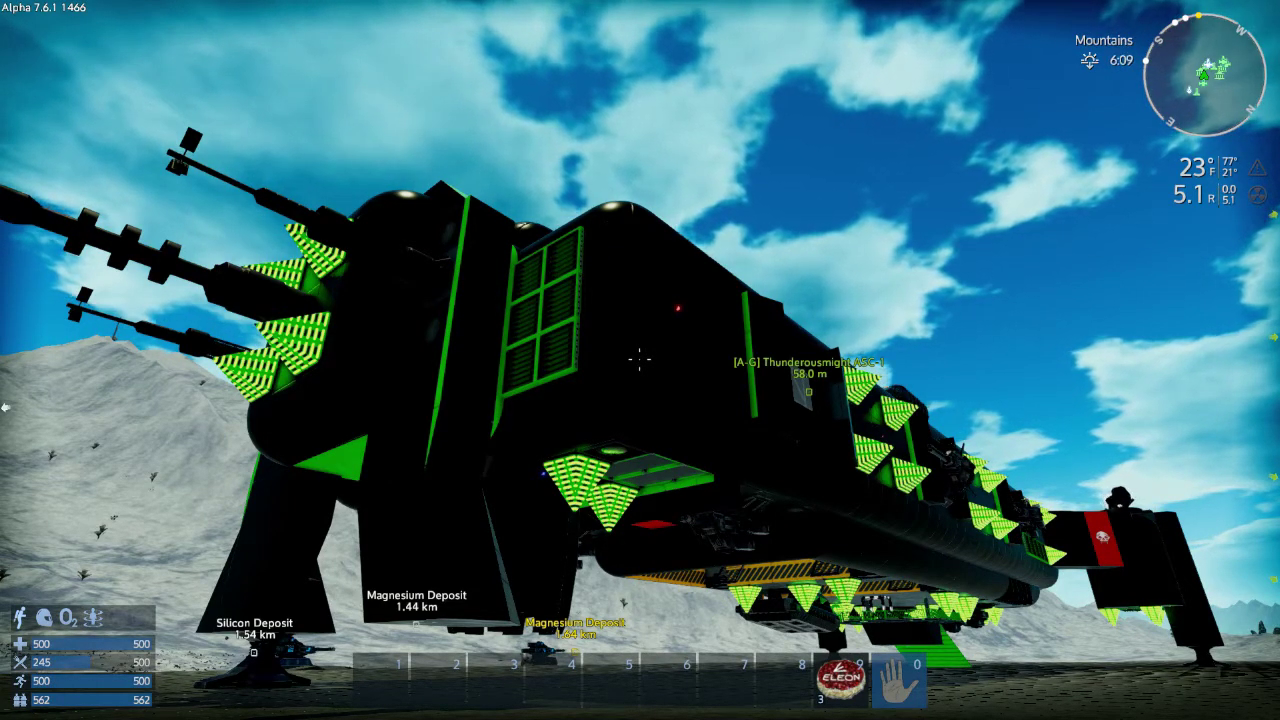
Step: Walk under the ship's front section, then back away to see the whole hull
key("w")
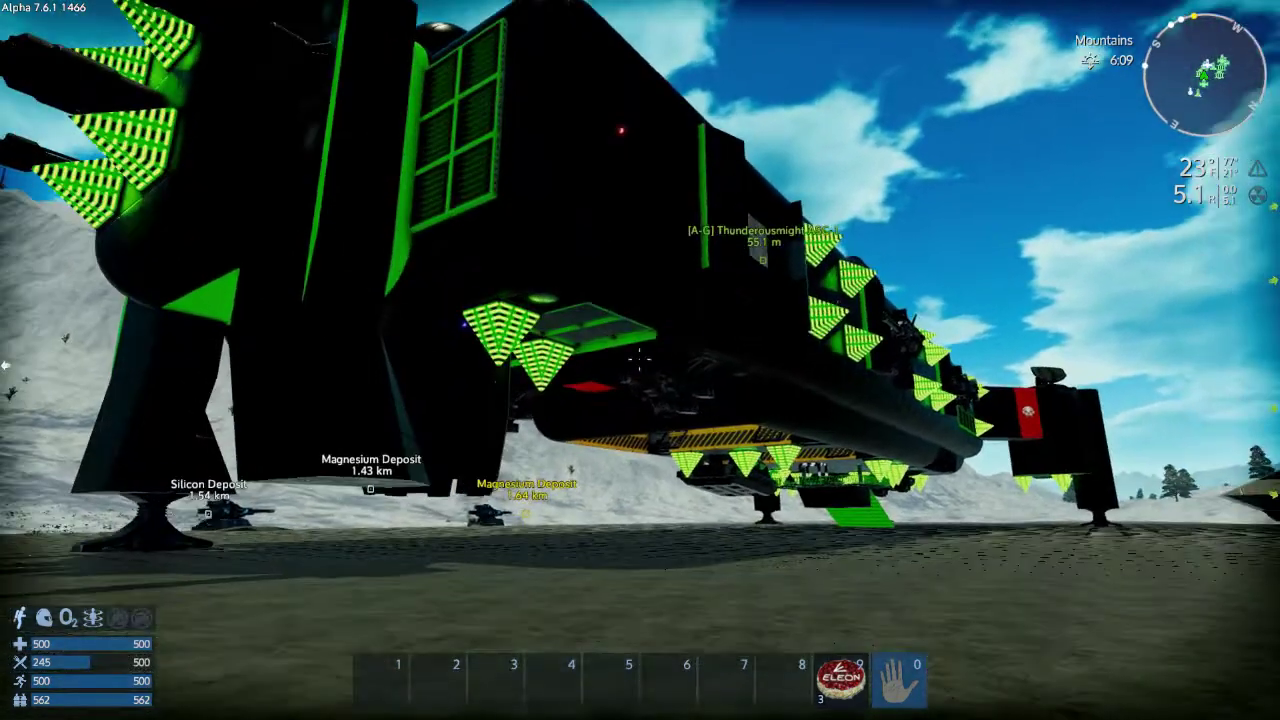
key("w")
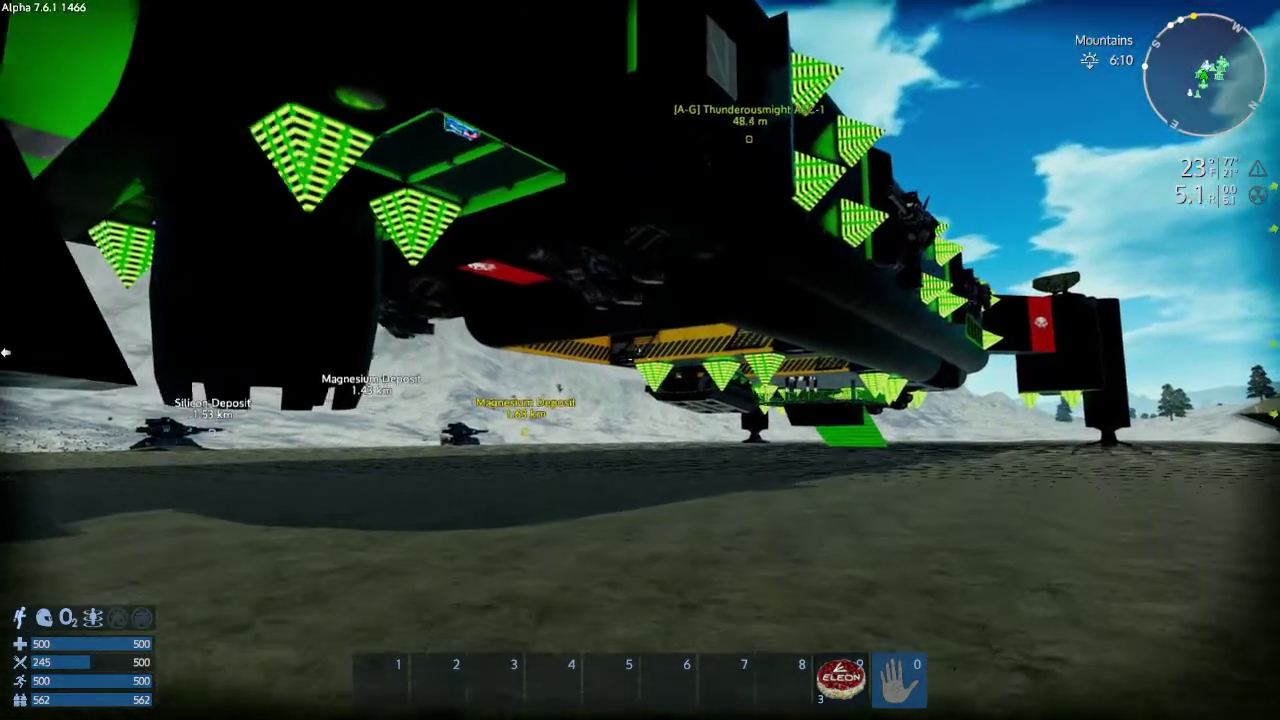
key("s")
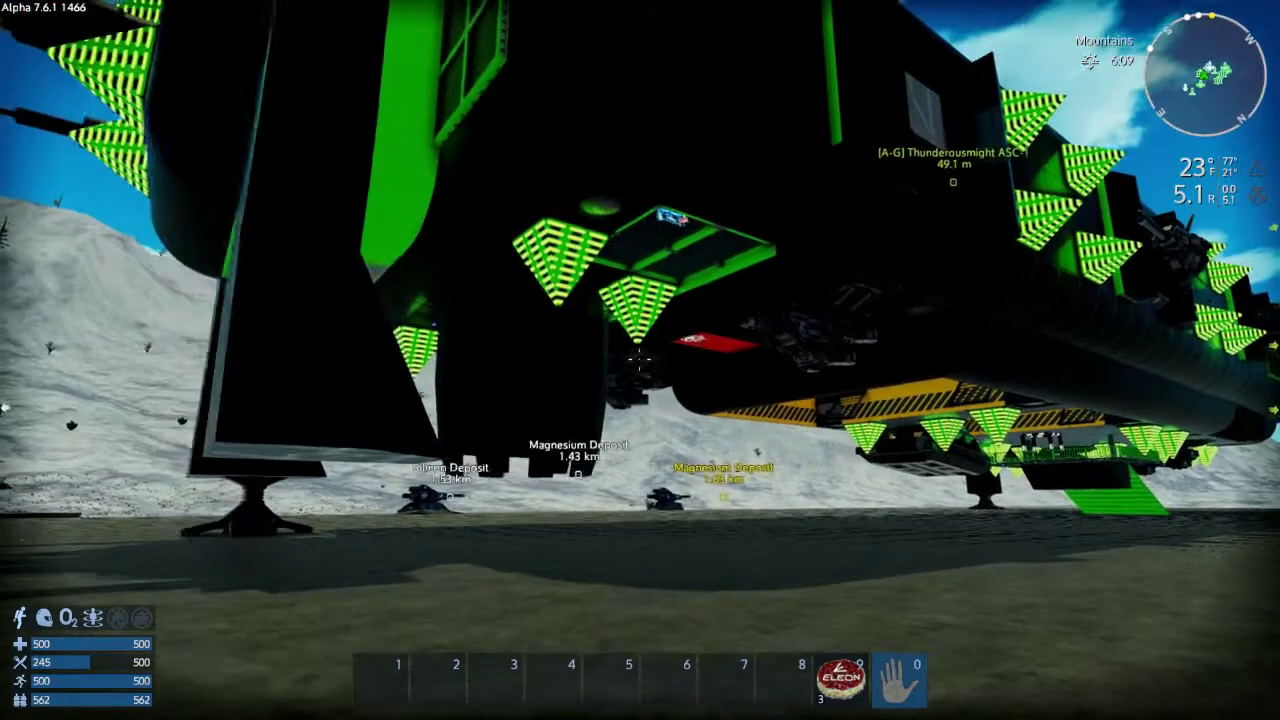
key("s")
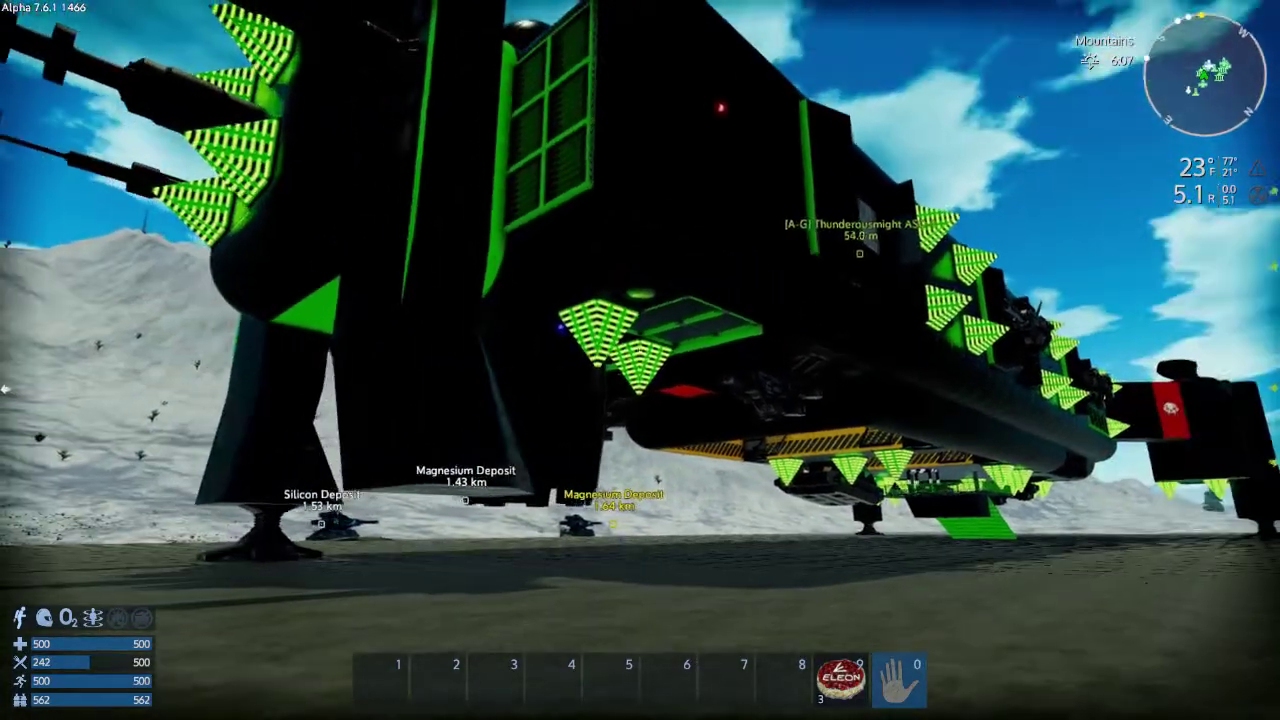
key("s")
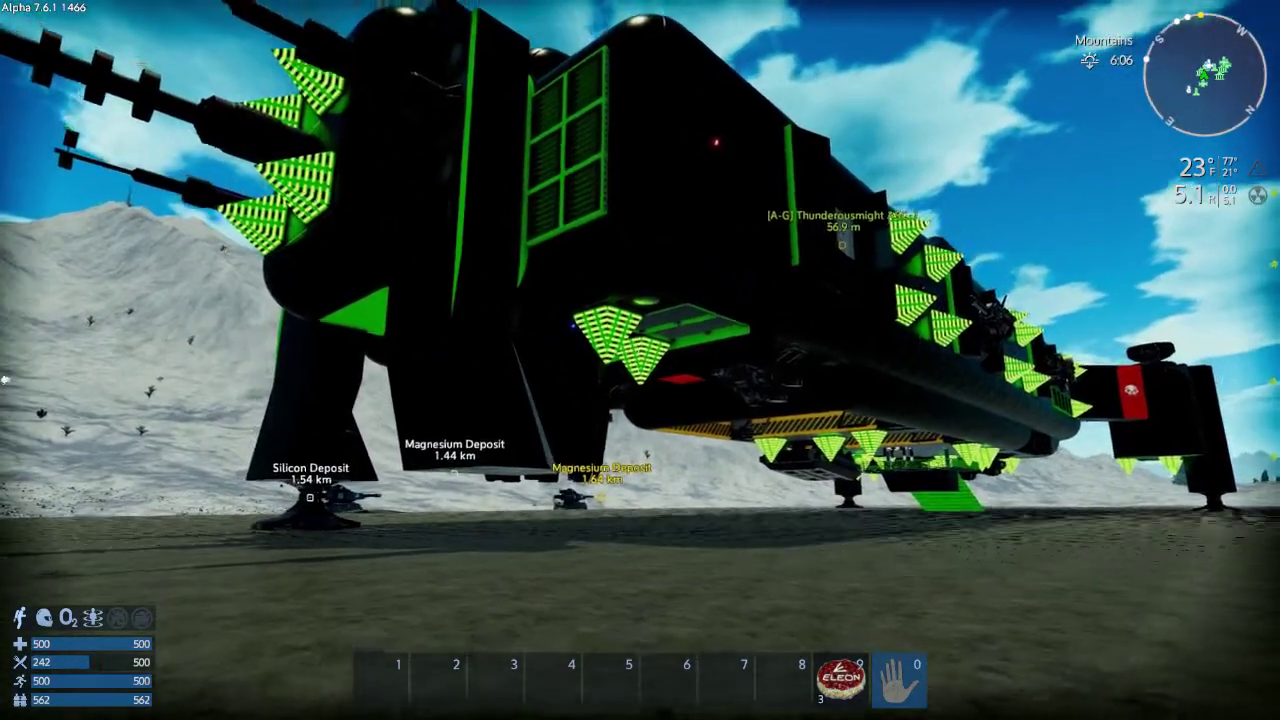
key("s")
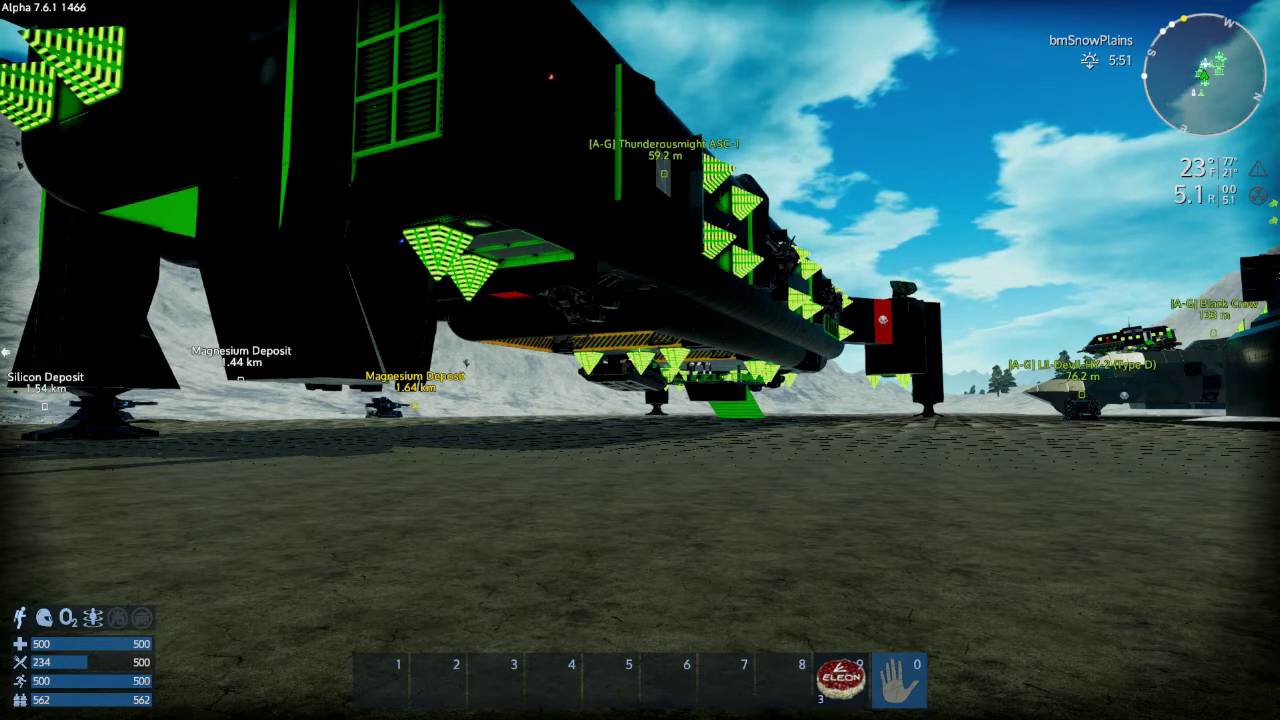
Step: Look up at the ship's front, then move beneath it near the front legs
key("w")
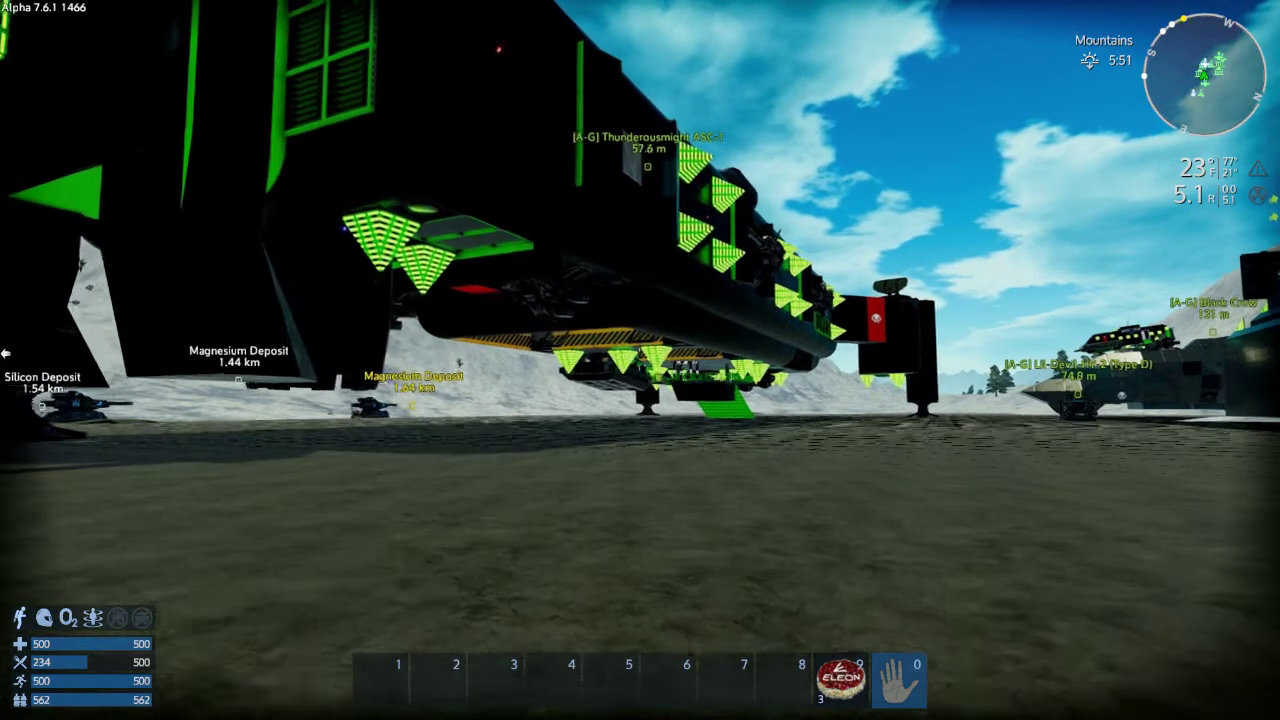
key("s")
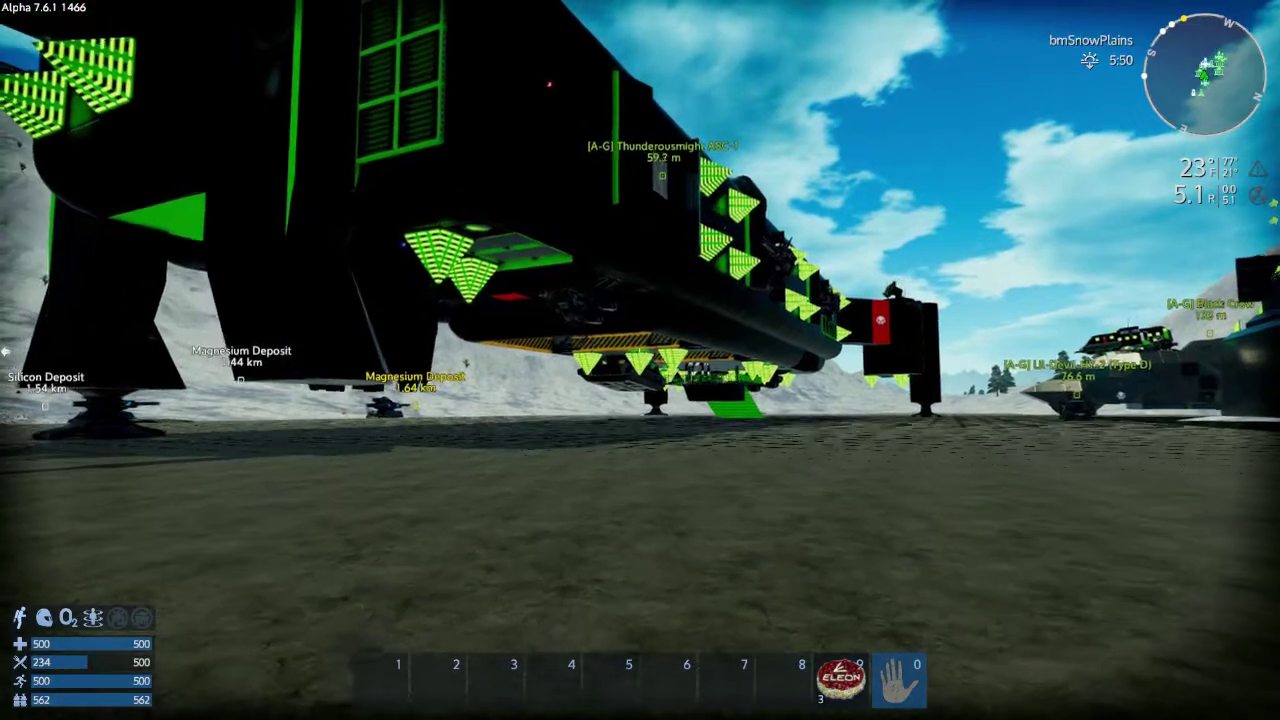
key("s")
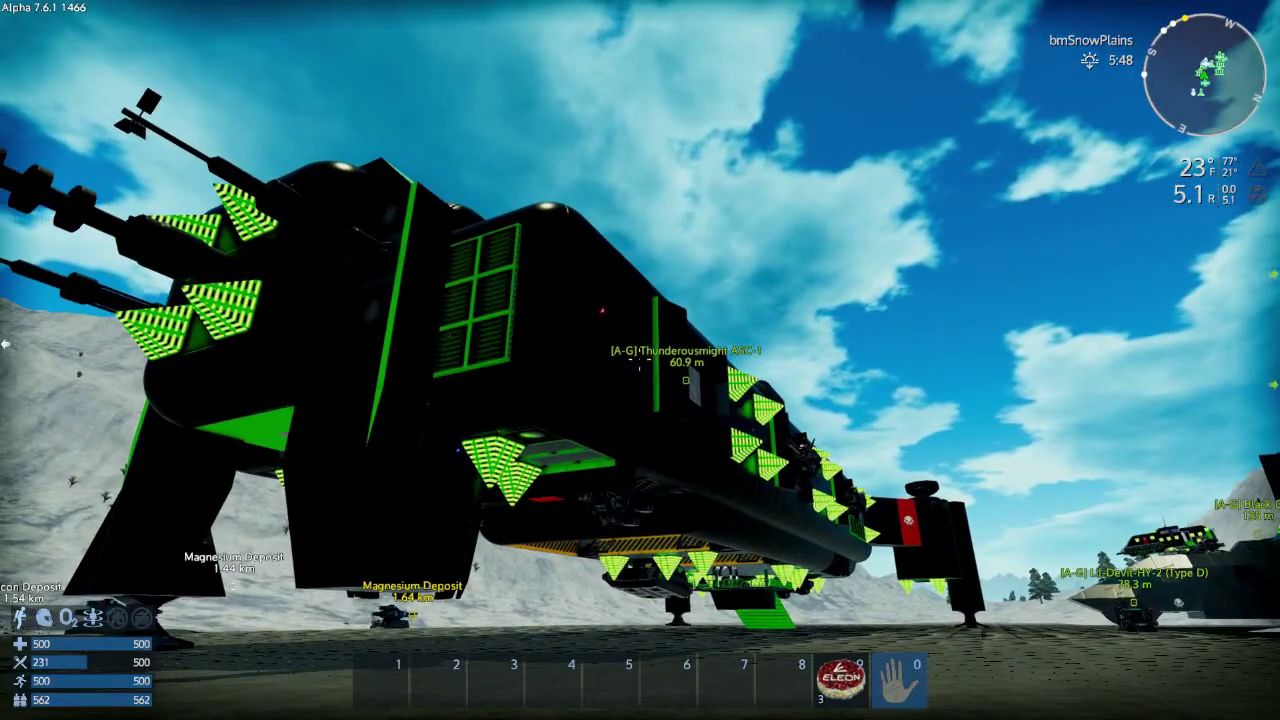
key("w")
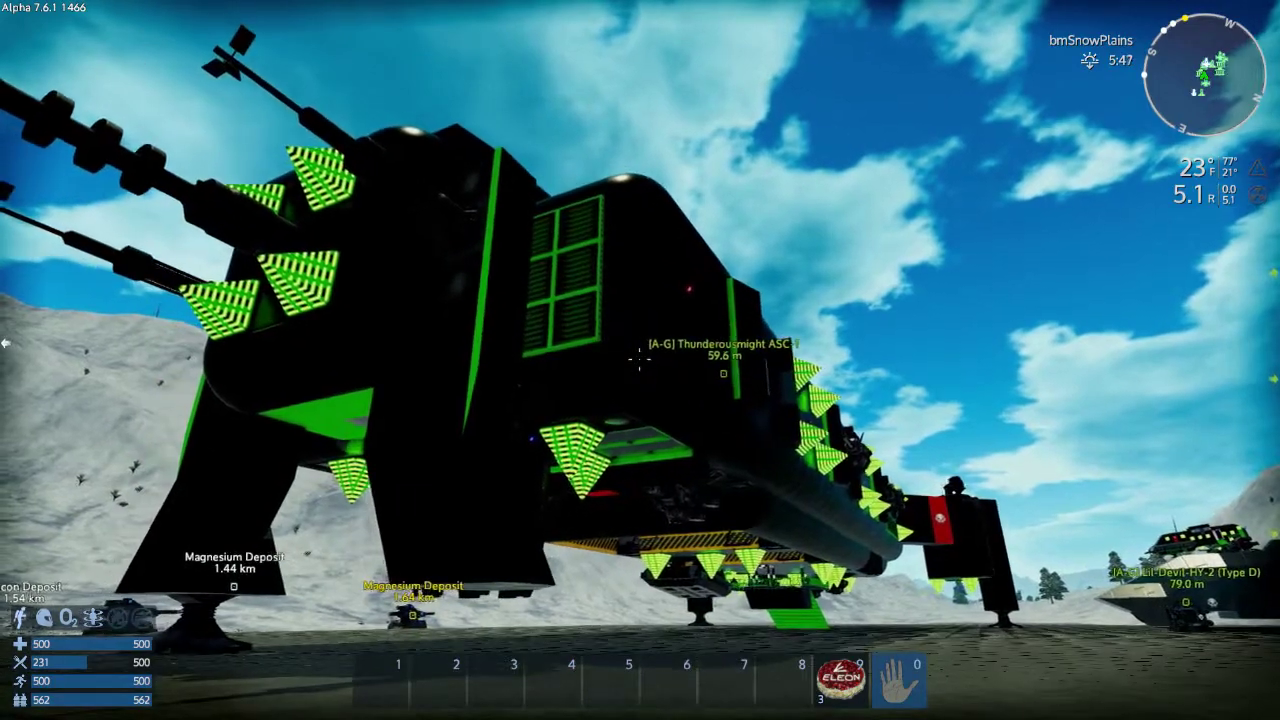
key("w")
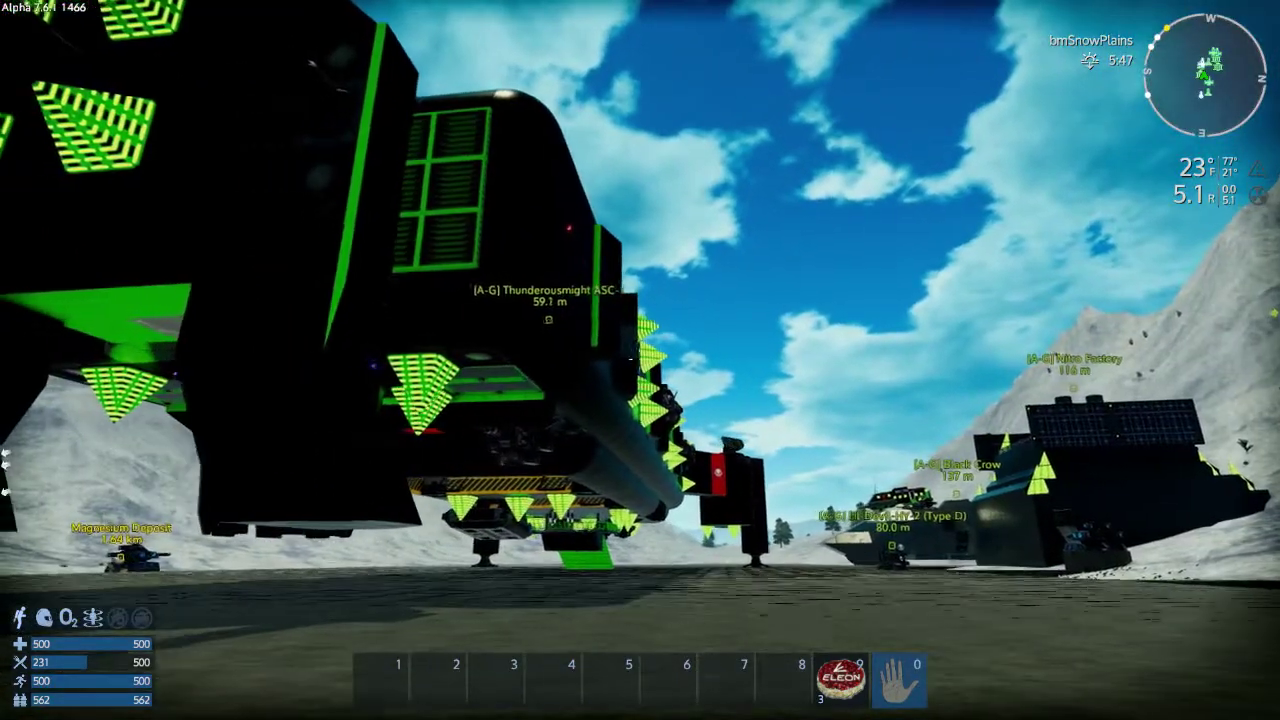
key("w")
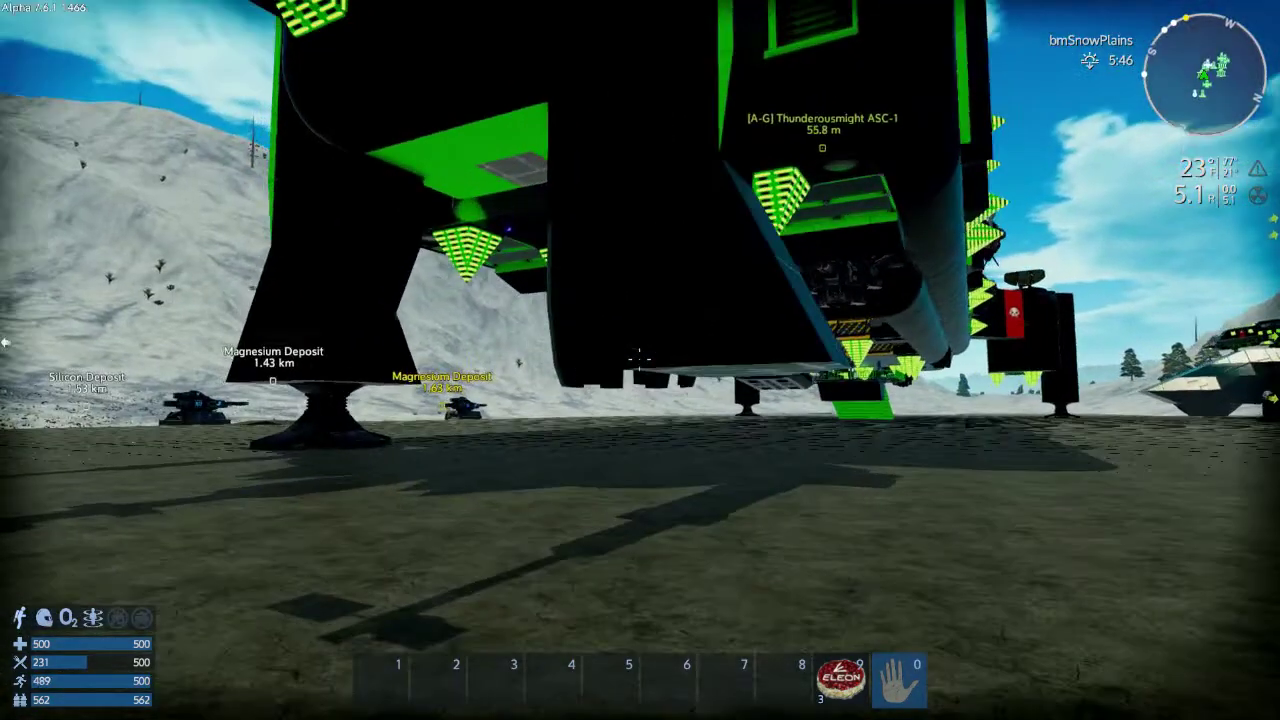
Step: Walk deeper beneath the Thunderous Might, looking up at its striped underside structures
key("w")
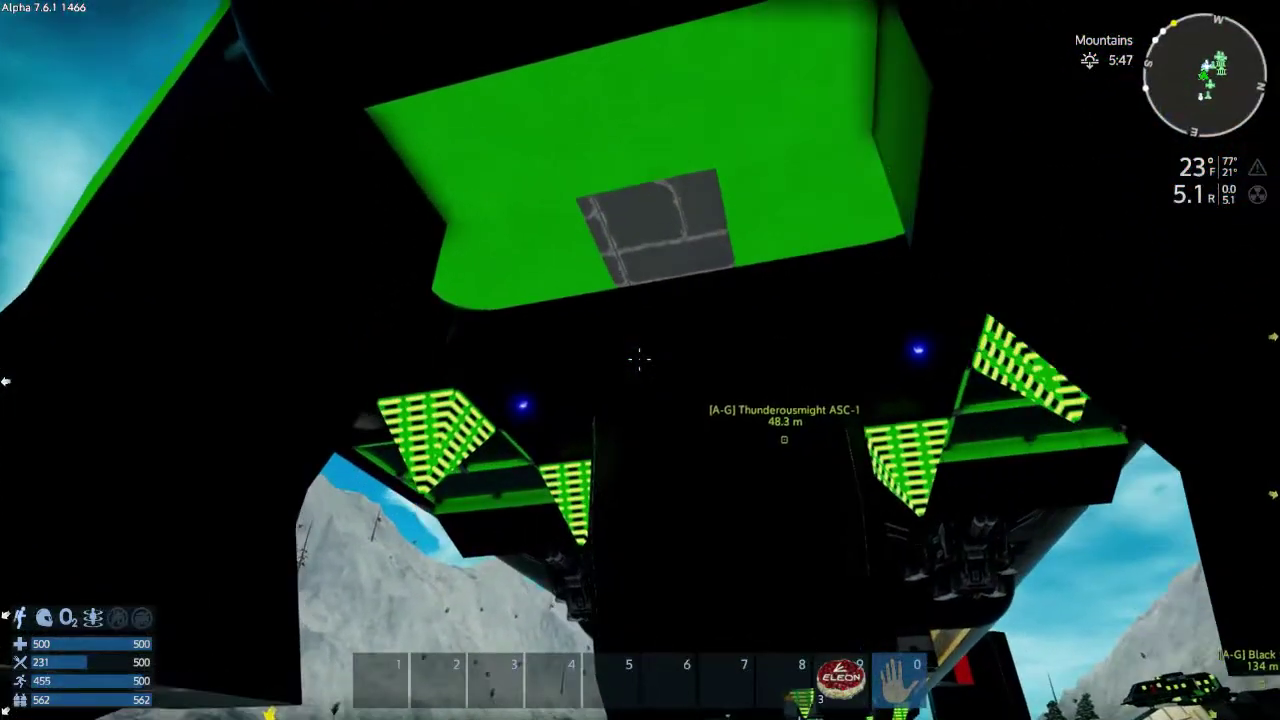
key("w")
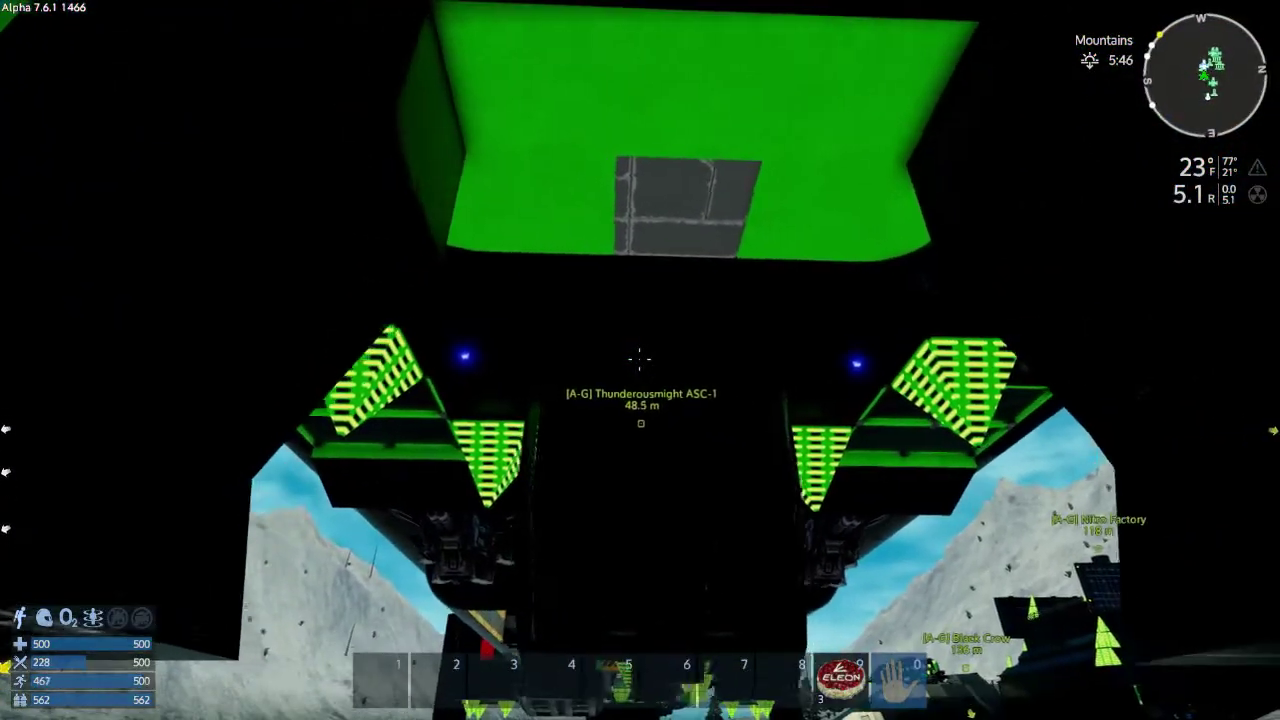
key("w")
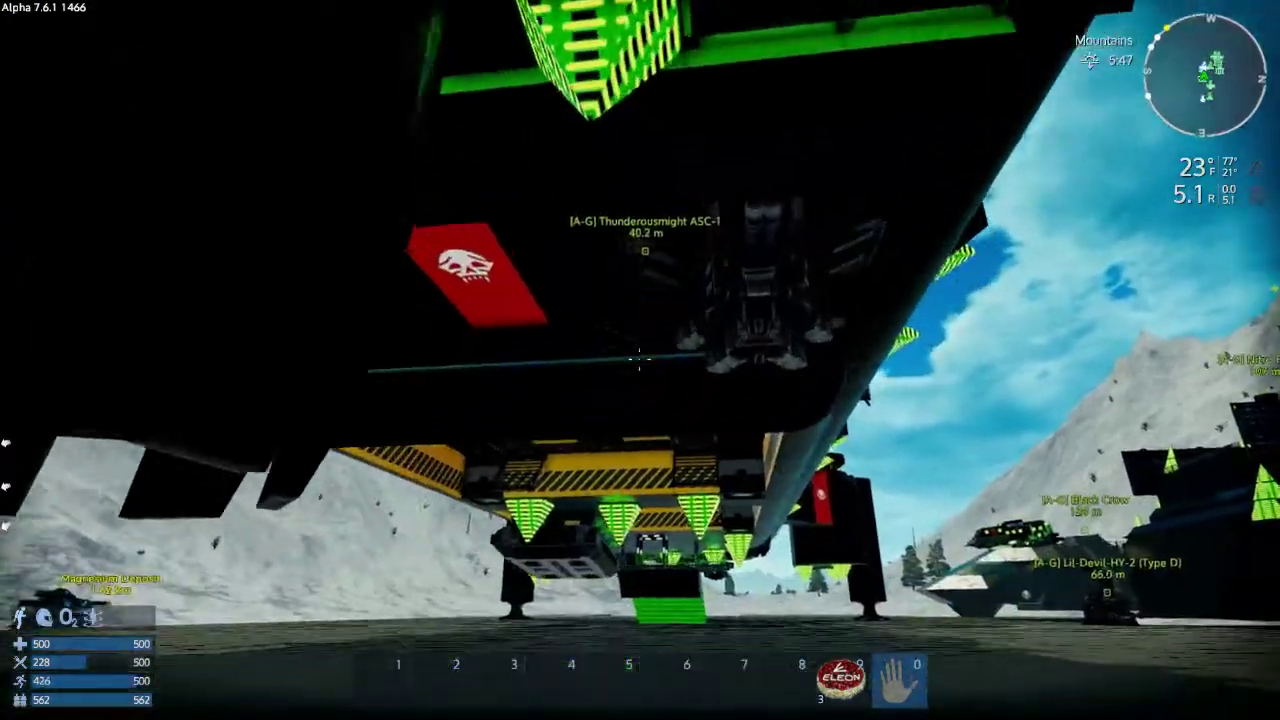
key("w")
key("w")
key("w")
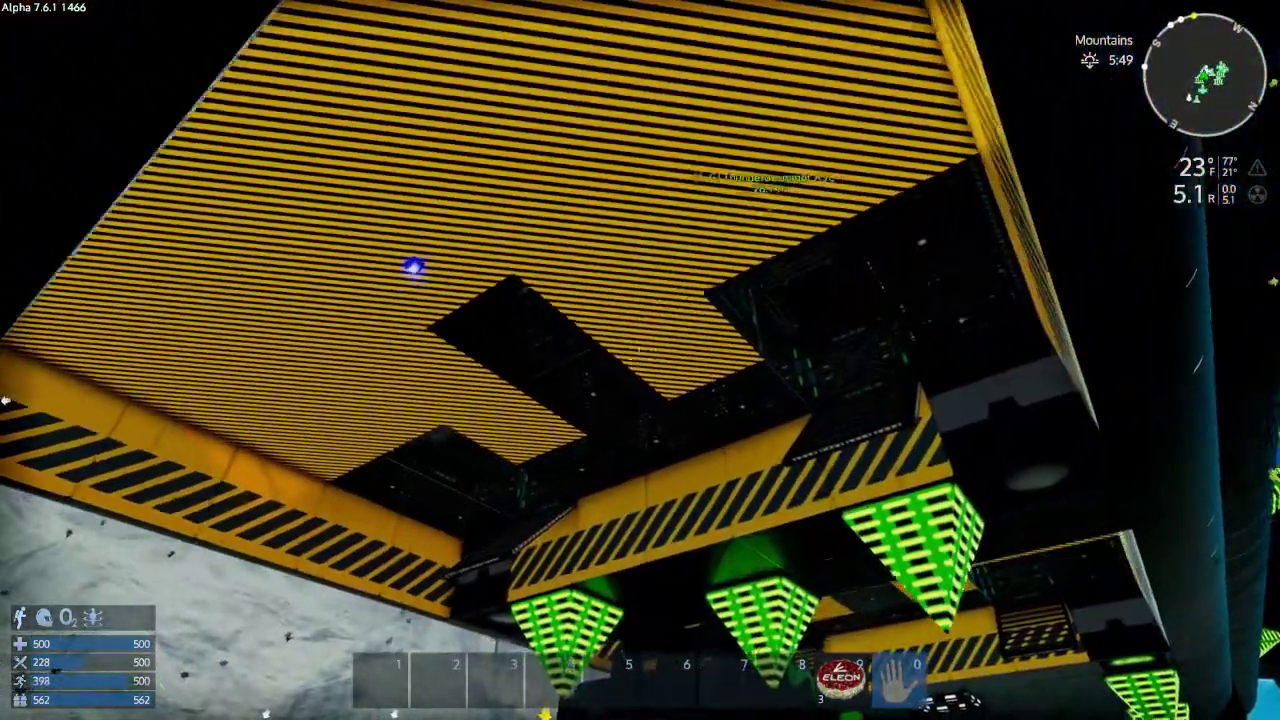
key("w")
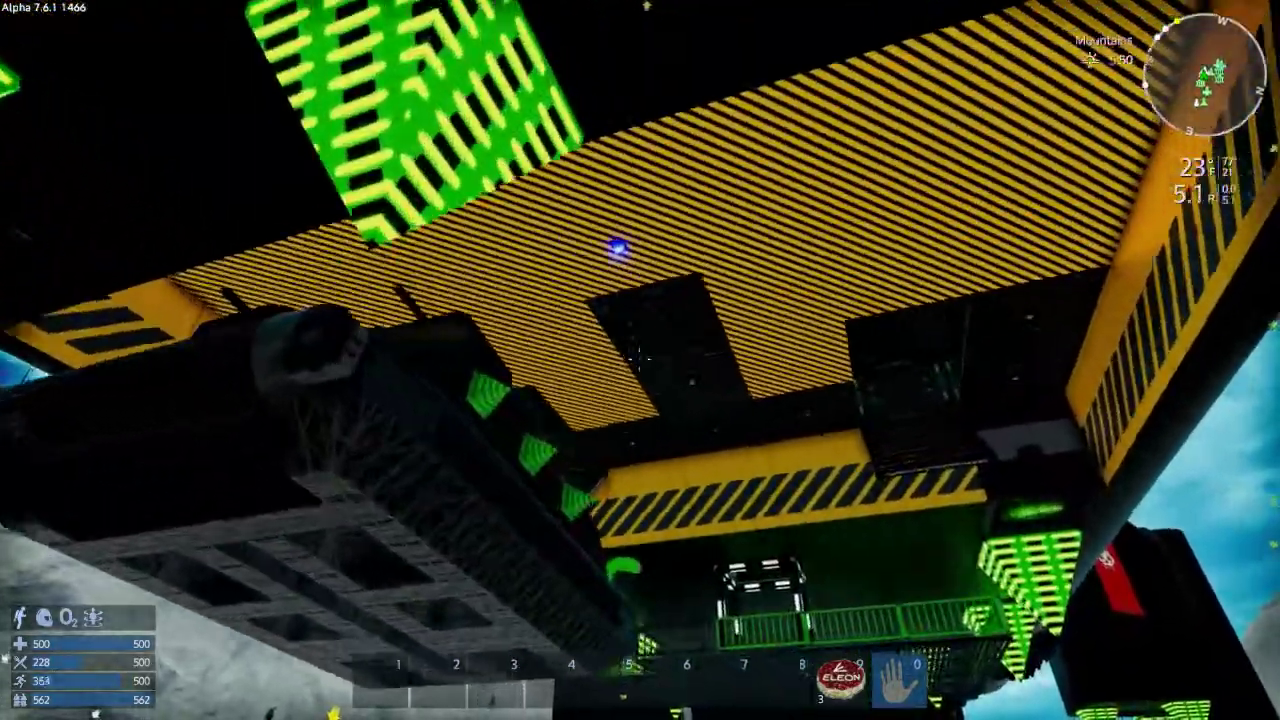
key("w")
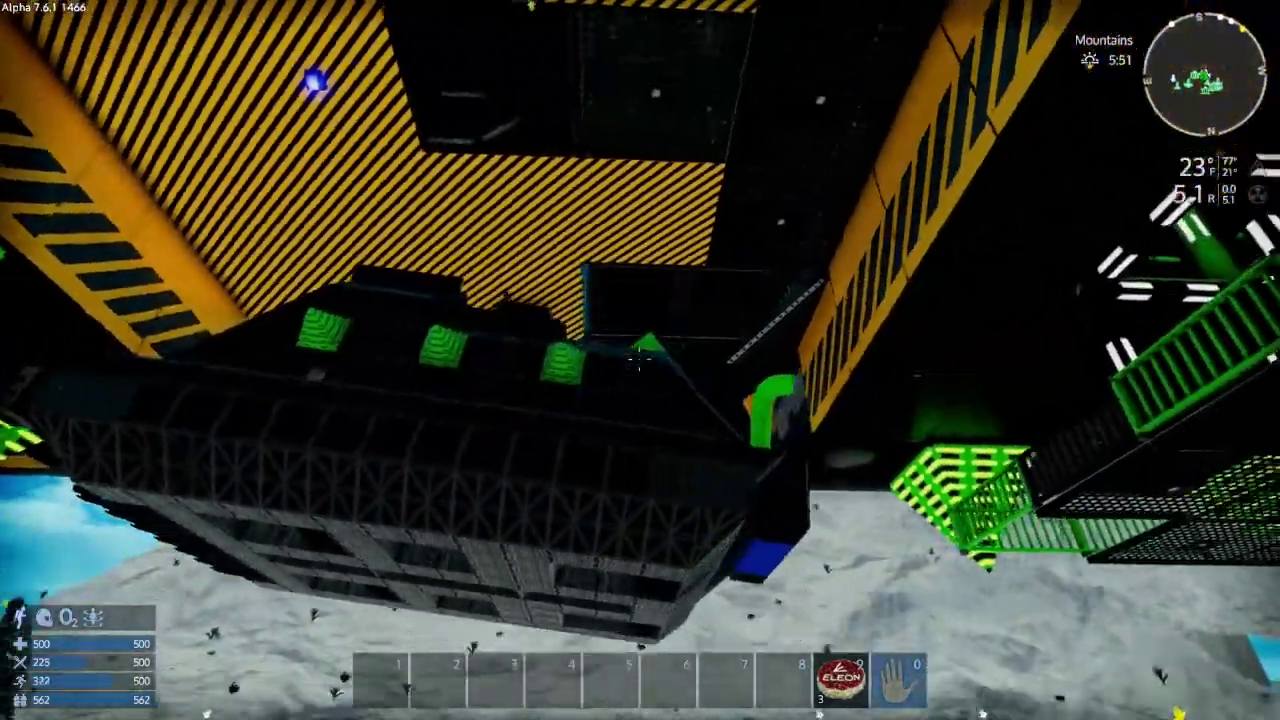
key("w")
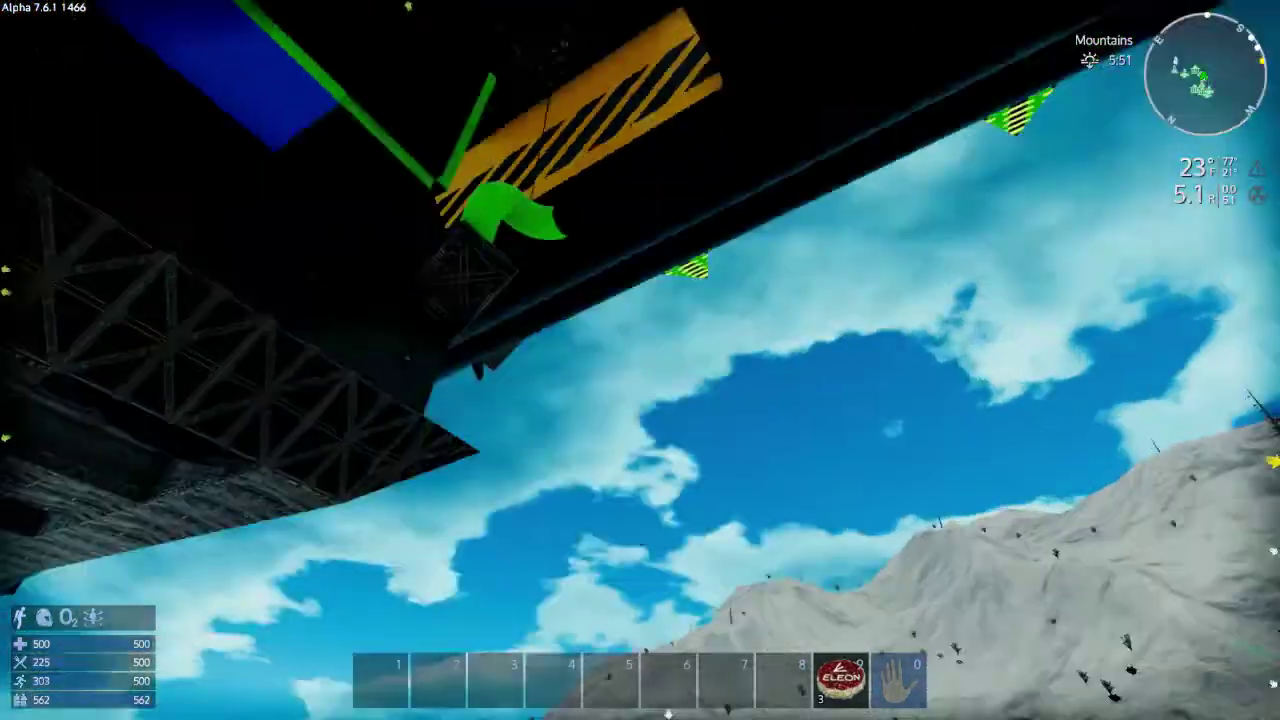
key("w")
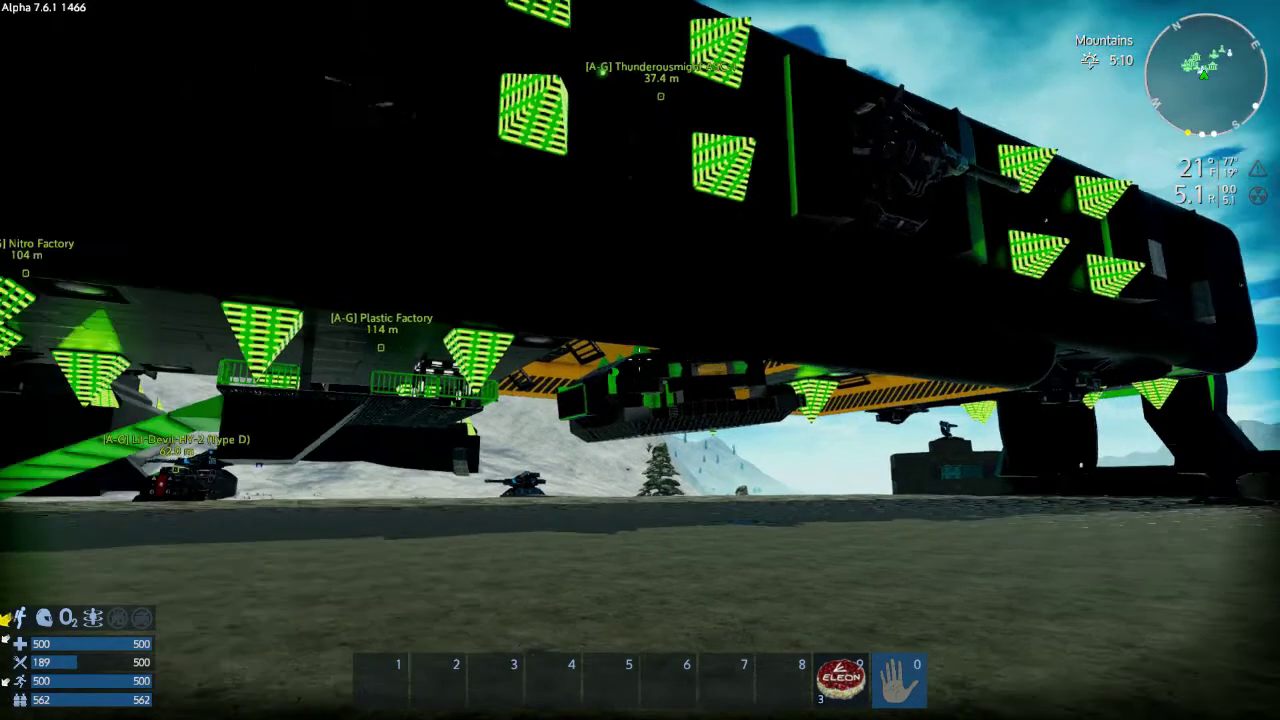
Step: Survey the ship's length and red emblem section from beneath its belly
key("w")
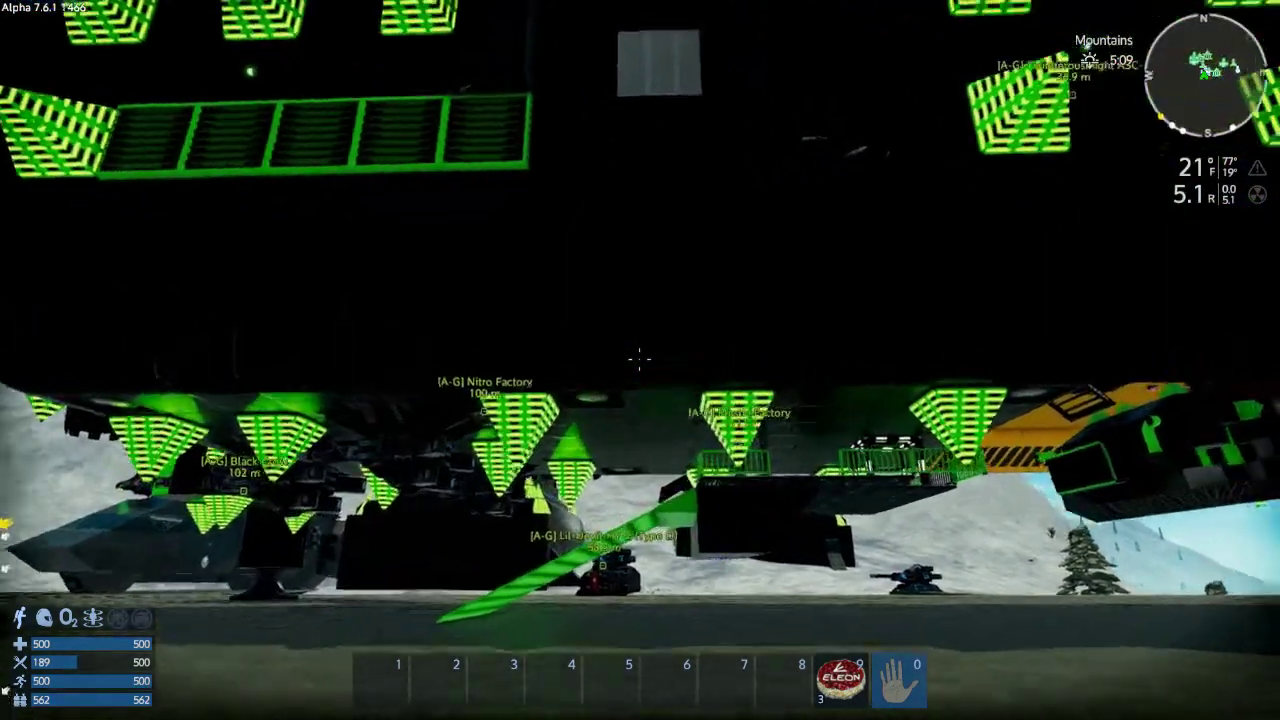
key("w")
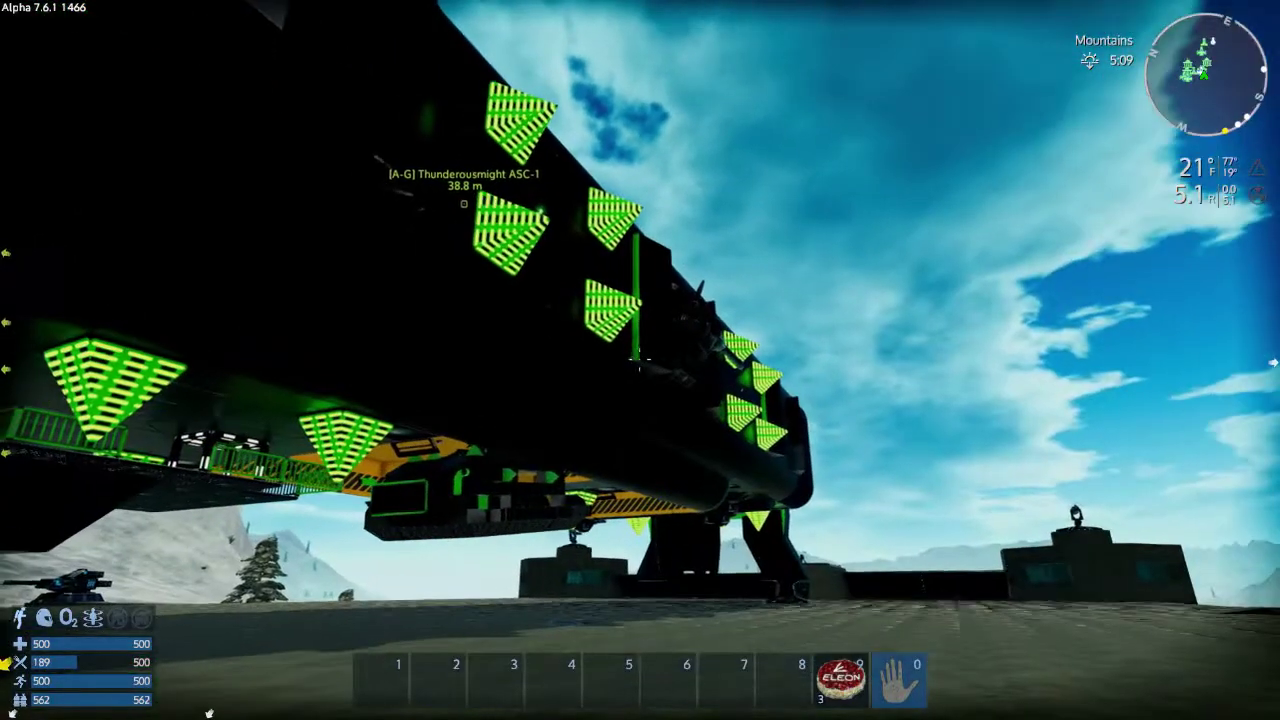
key("s")
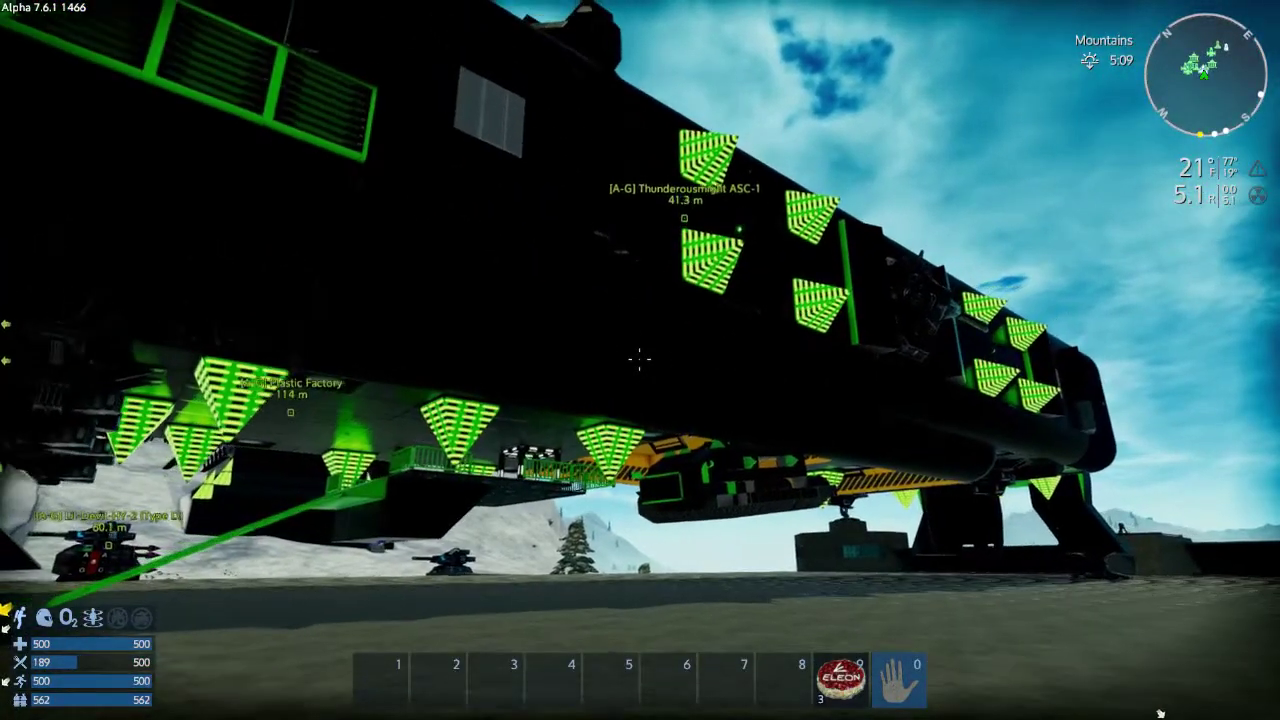
key("a")
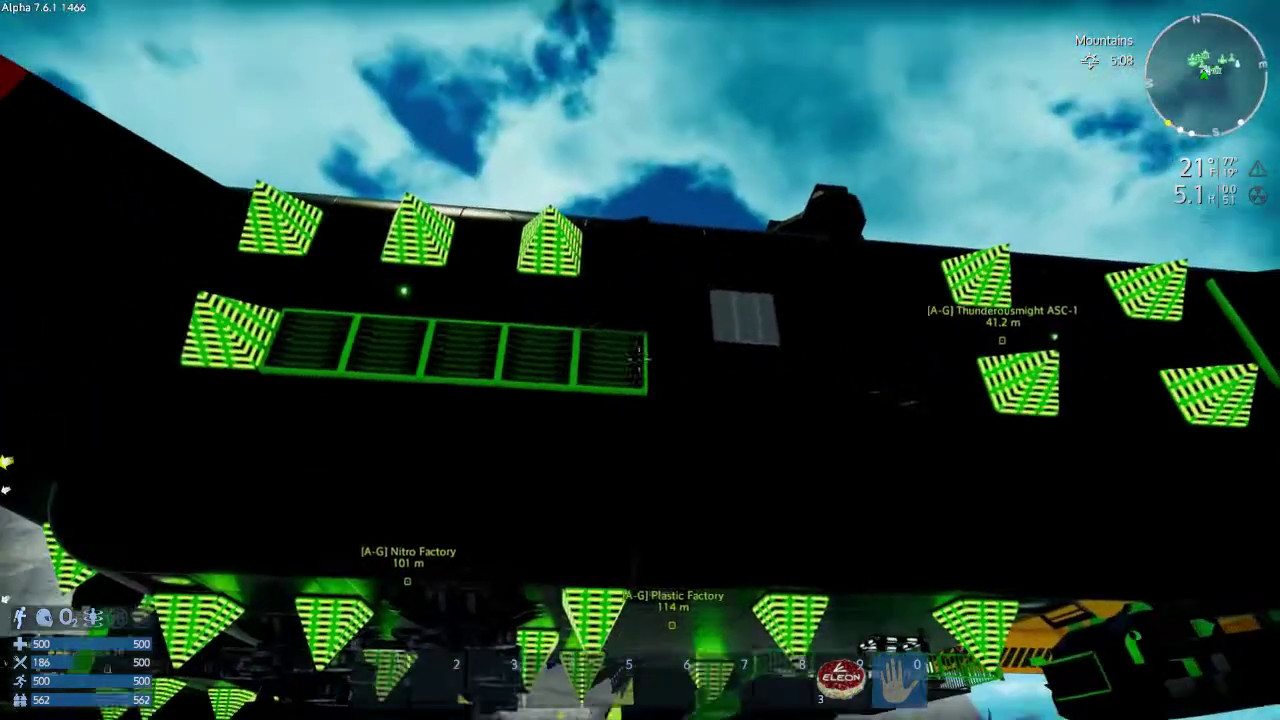
key("w")
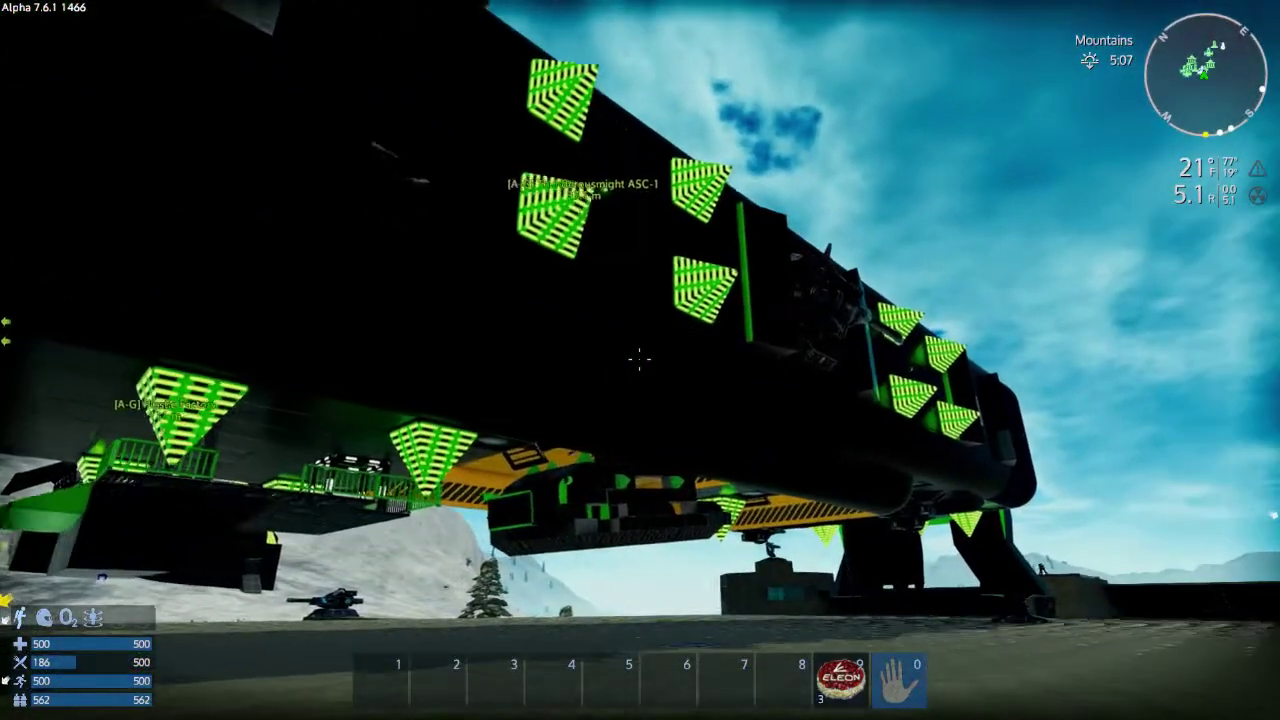
key("w")
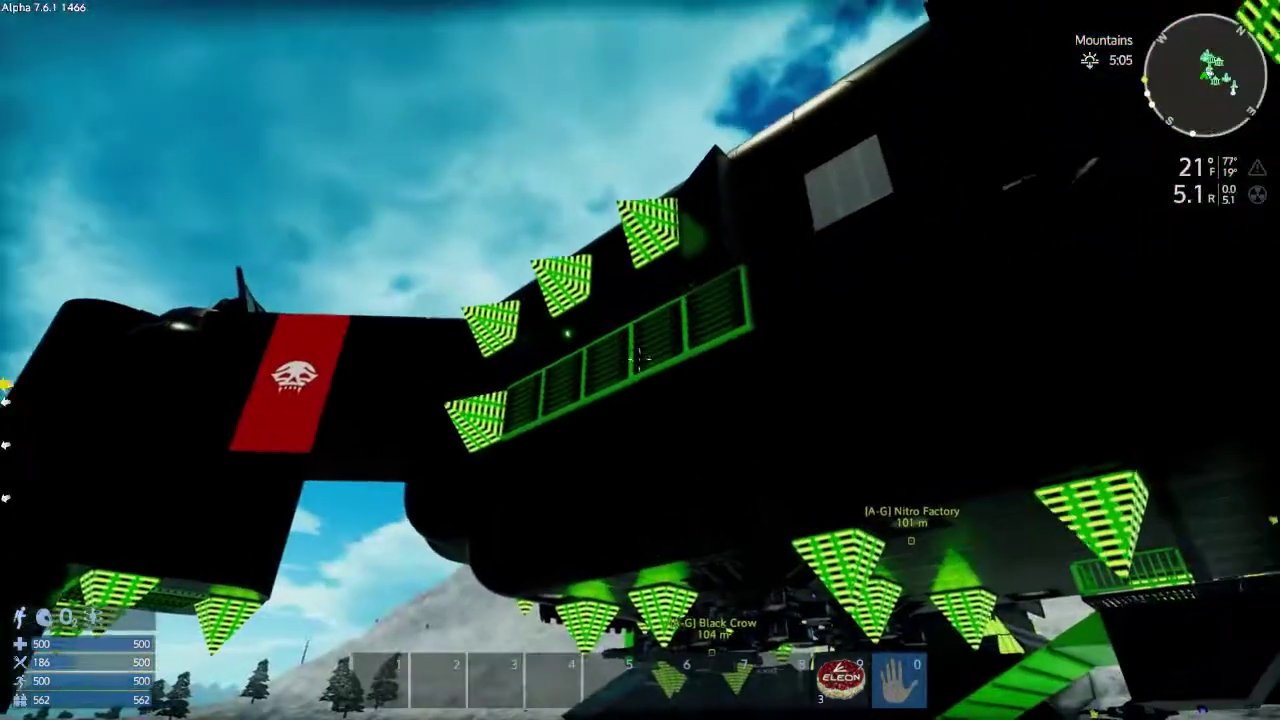
key("w")
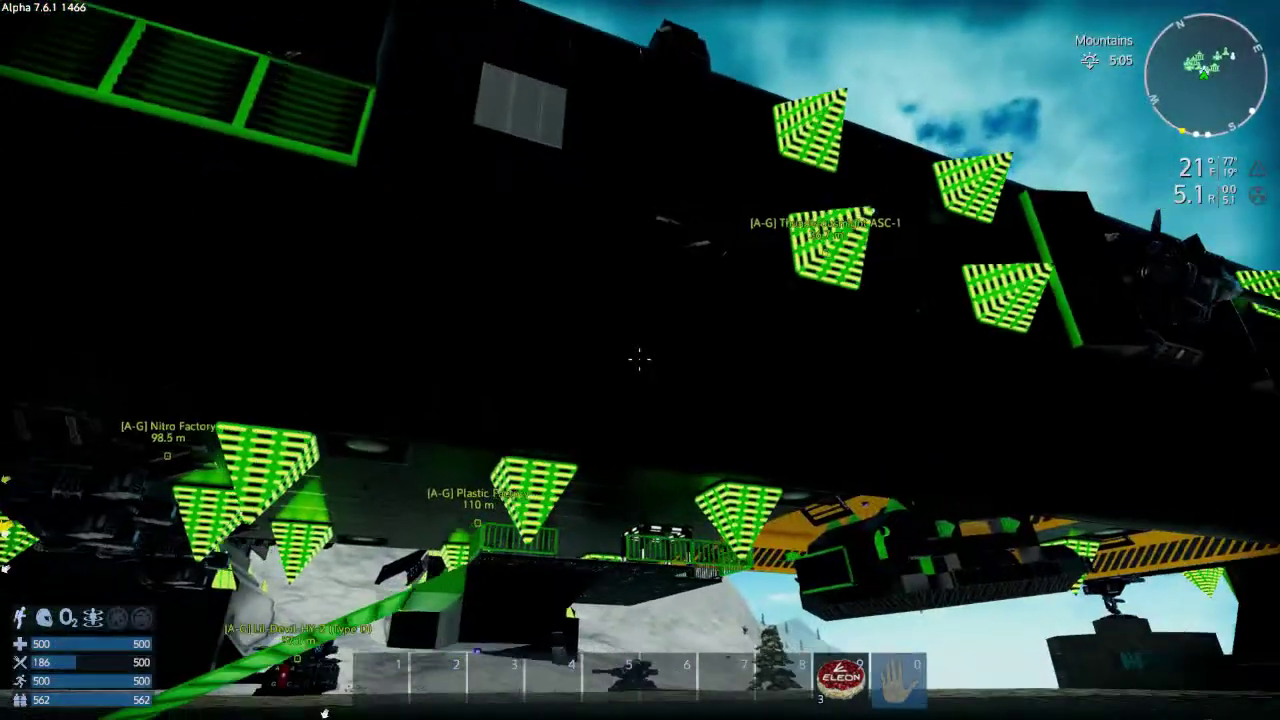
key("s")
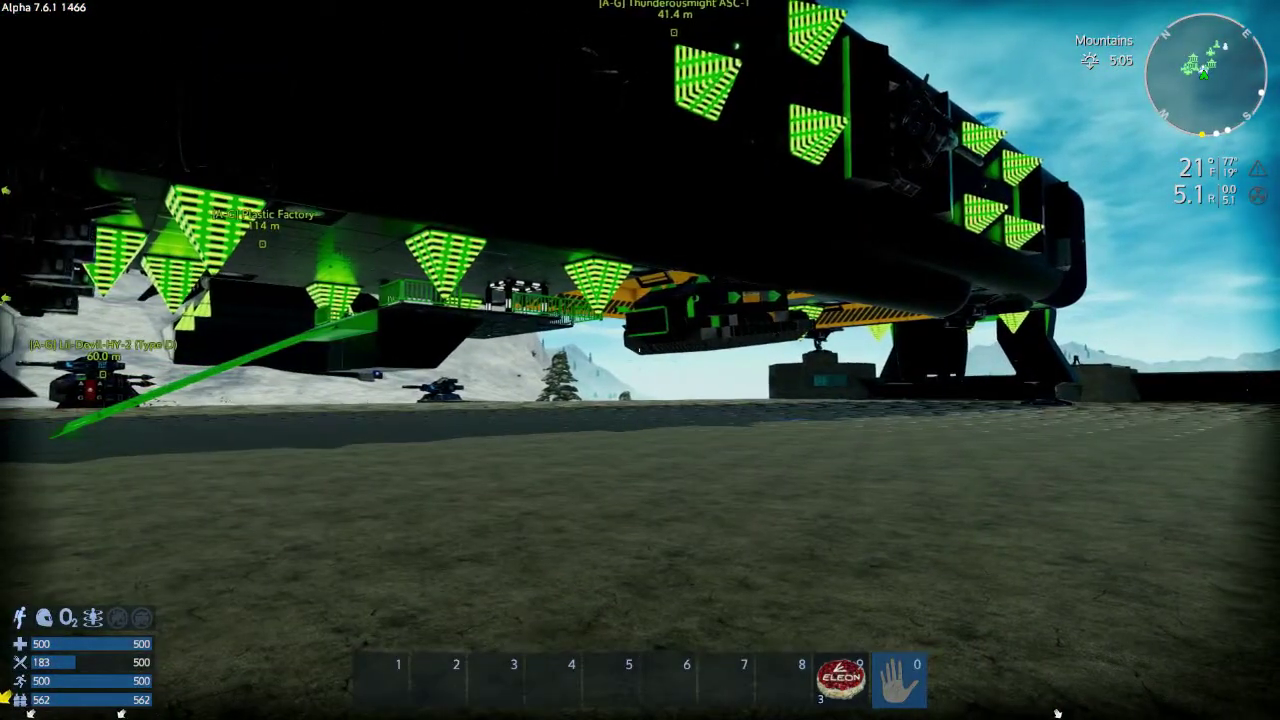
key("w")
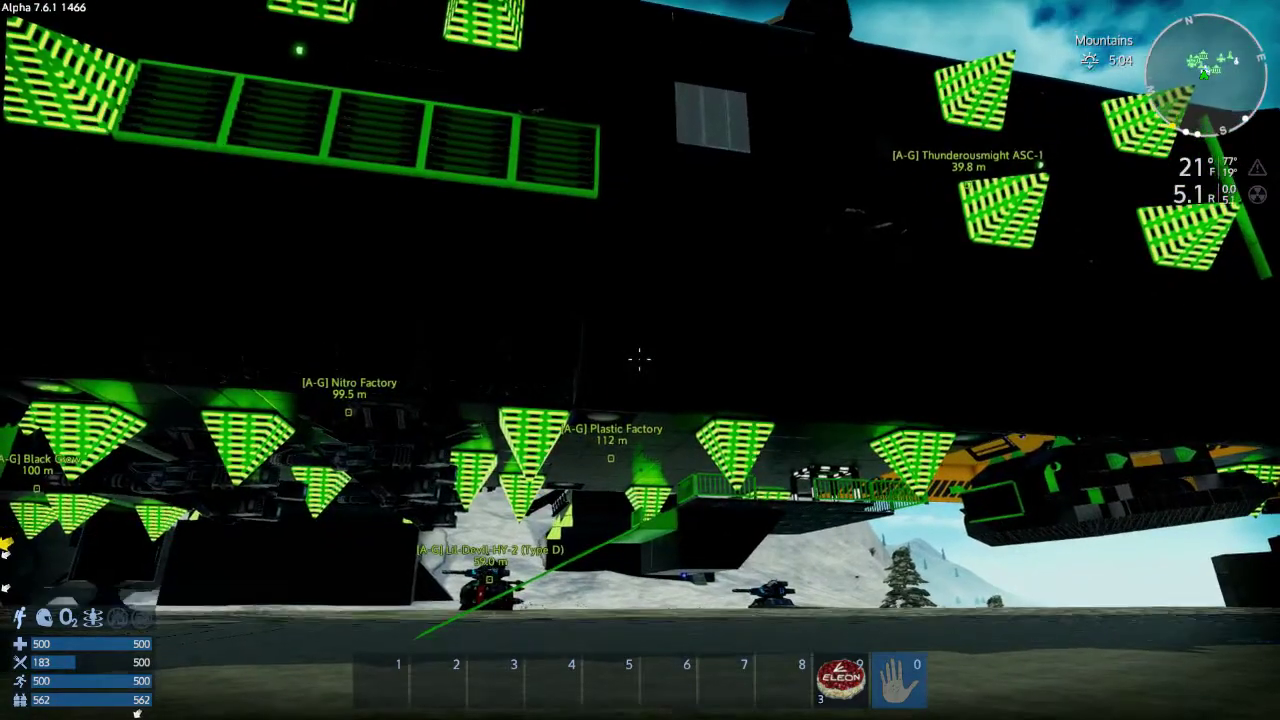
key("s")
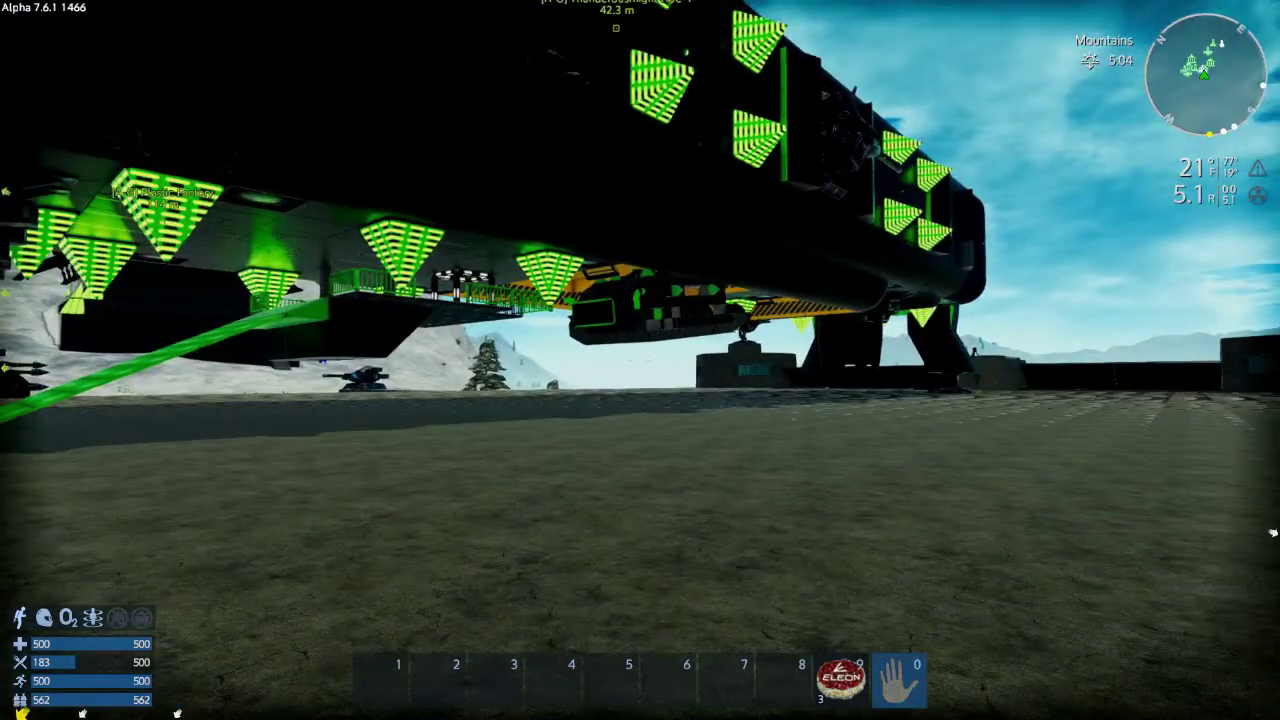
key("w")
Step: Walk out past the green ramp toward the factories and the Lil-Devil-HY-2 tank
key("a")
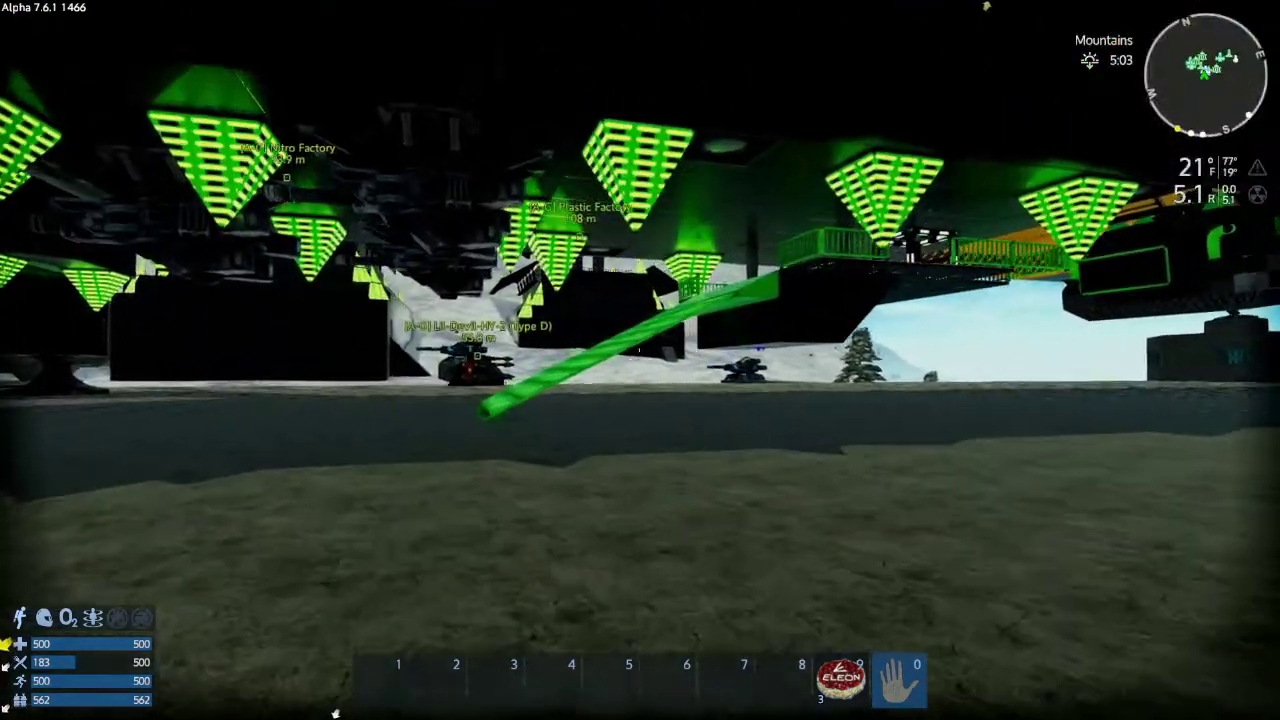
key("w")
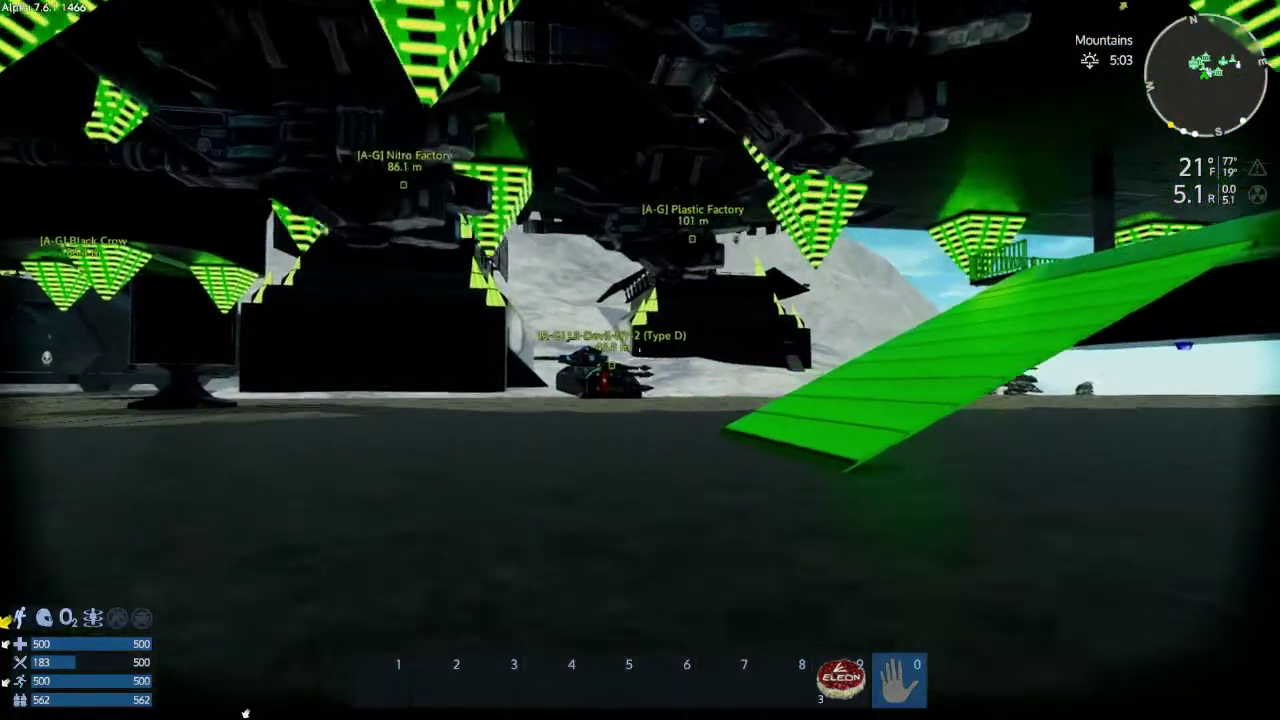
key("w")
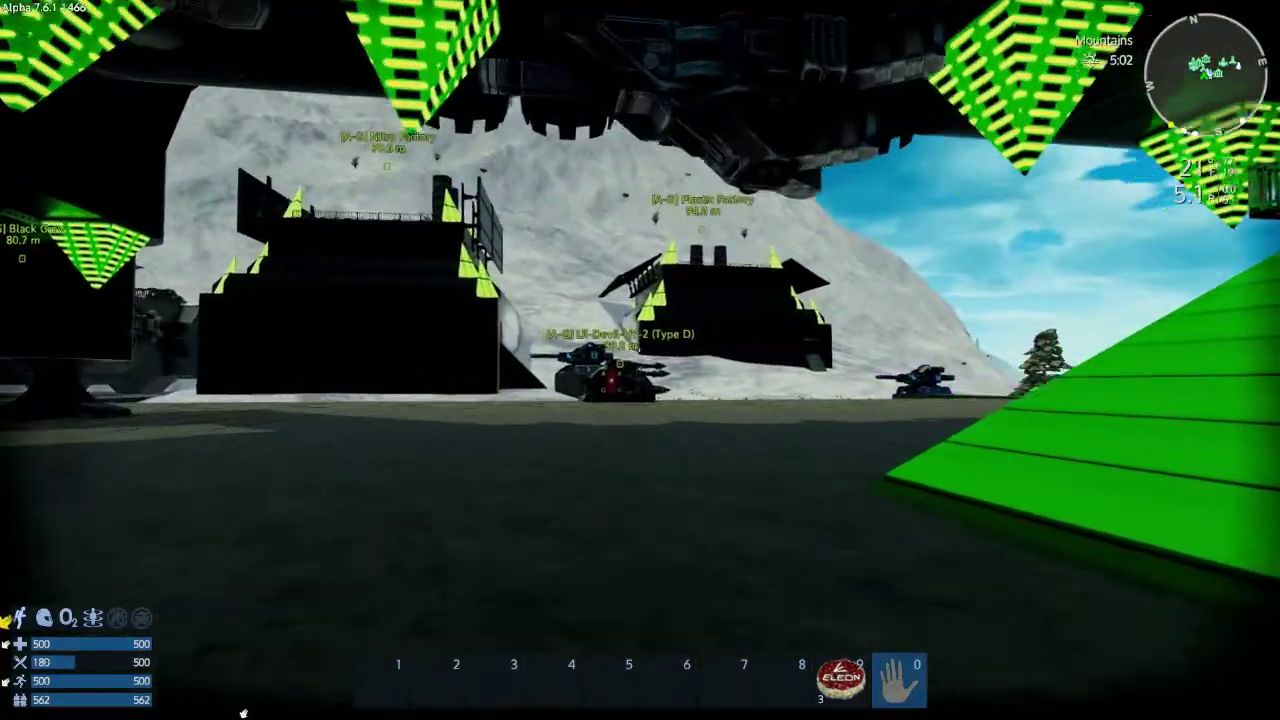
key("w")
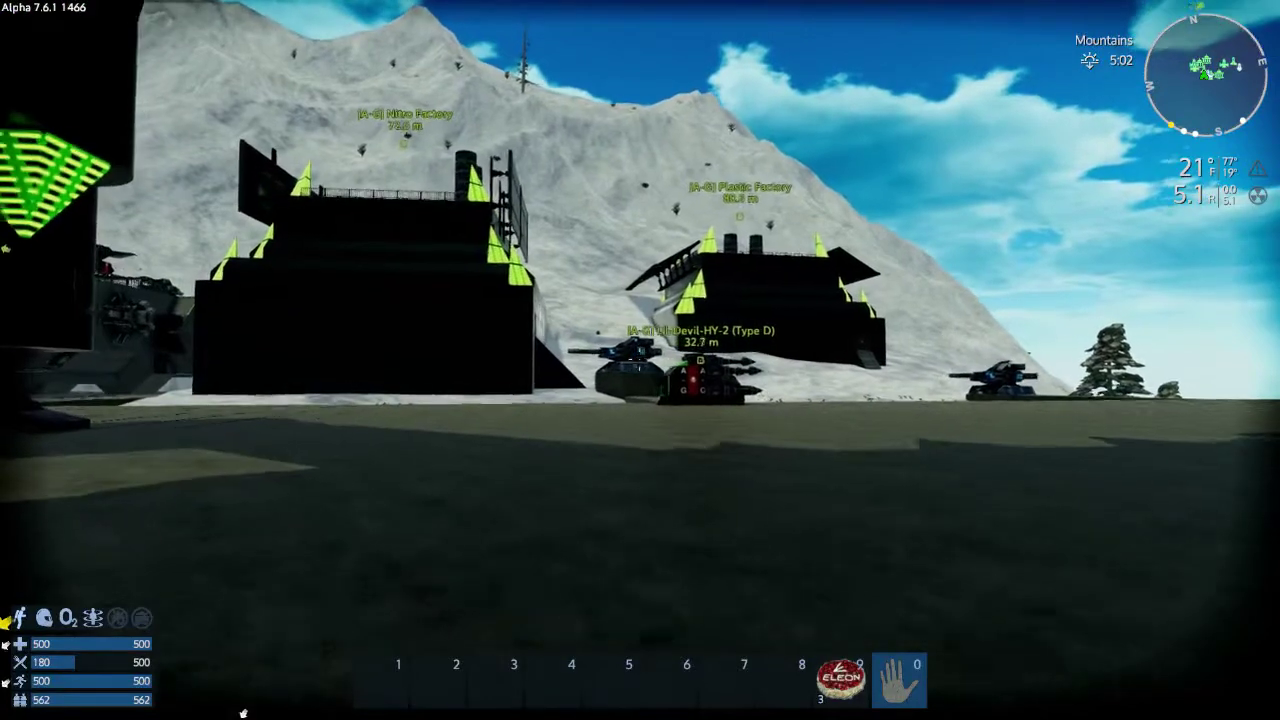
Step: Approach the tank, turn toward open ground, and briefly check the character stats screen
key("w")
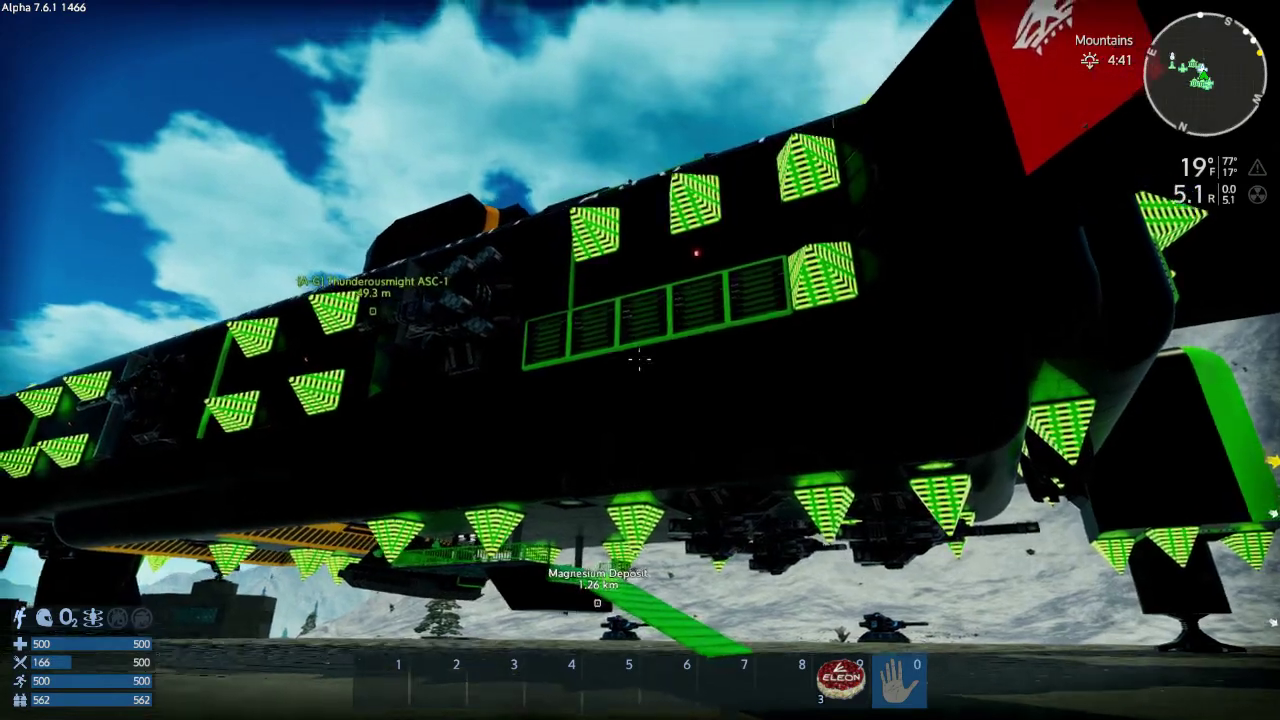
left_click_drag(640, 360, 200, 360)
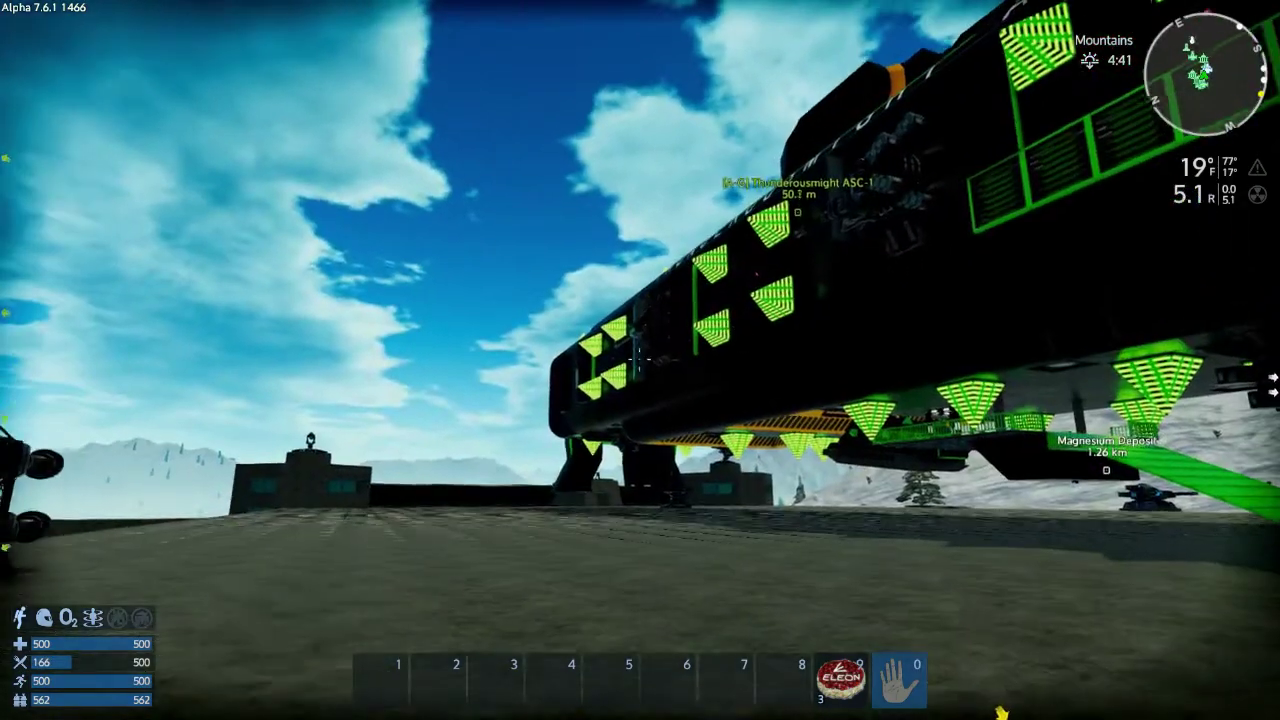
key("Tab")
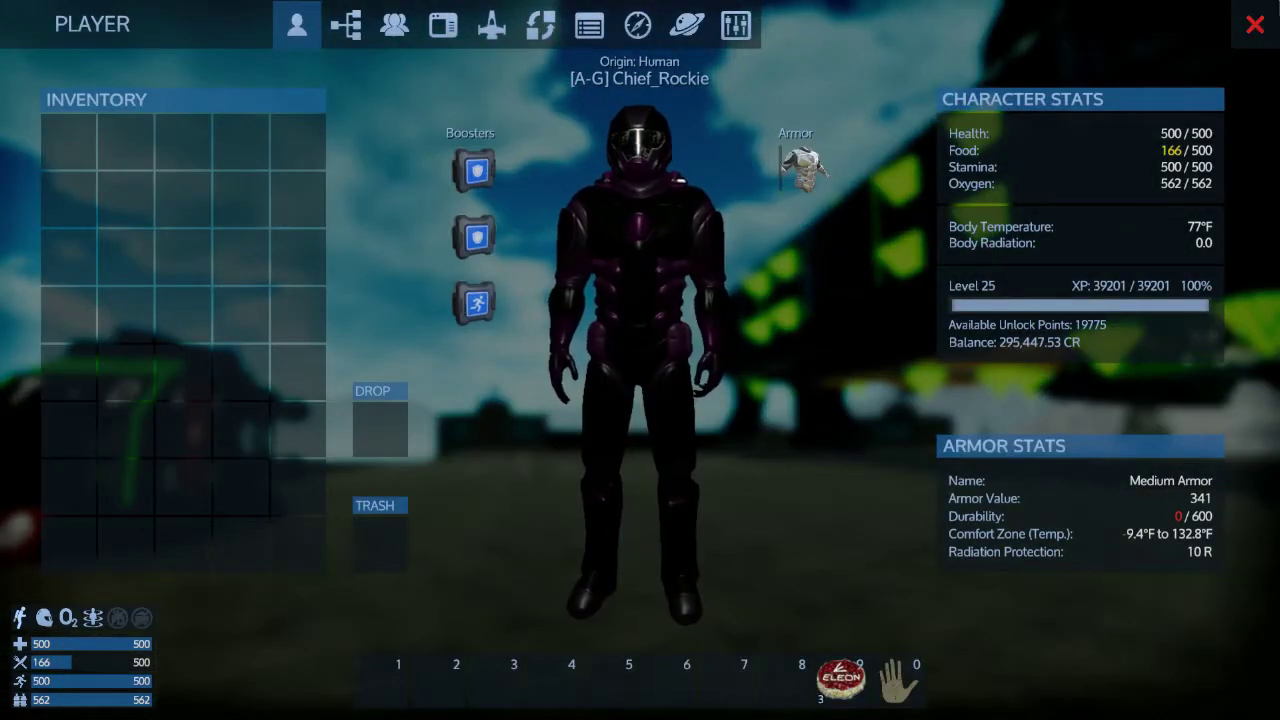
key("Tab")
Step: Walk alongside the Black Crow, then turn toward the Magnesium and Silicon Deposit mountains
key("w")
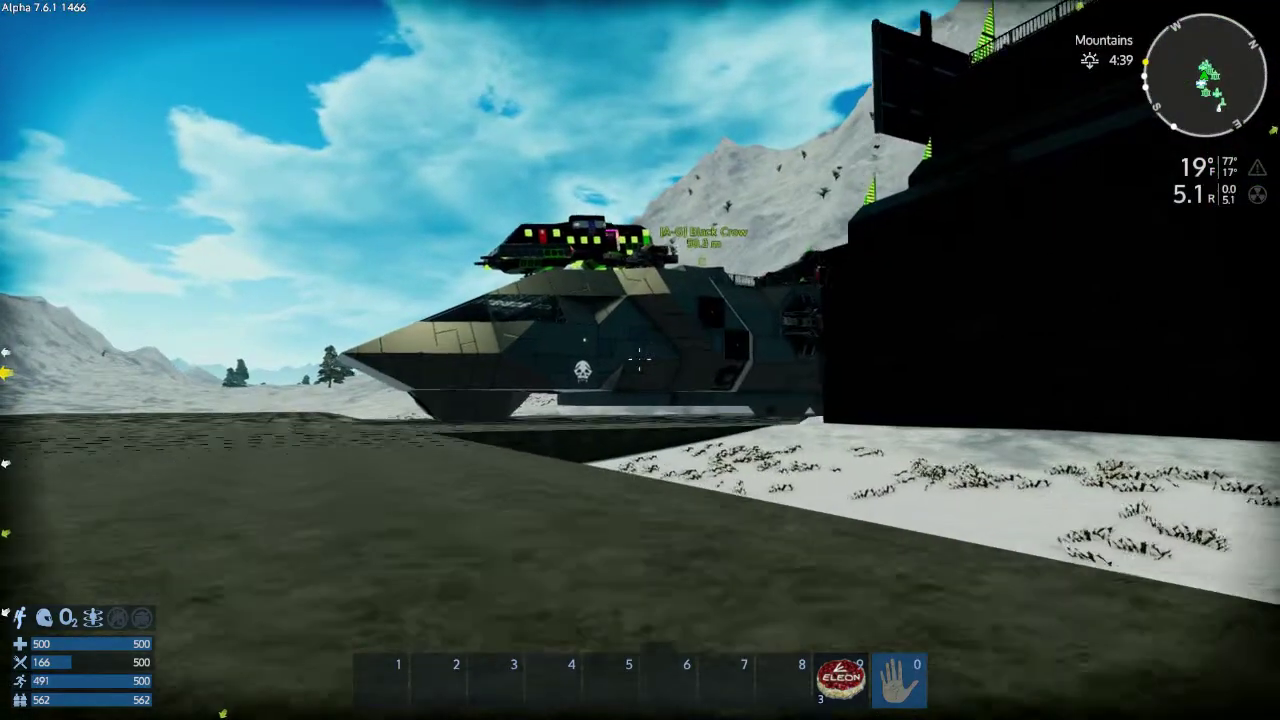
key("w")
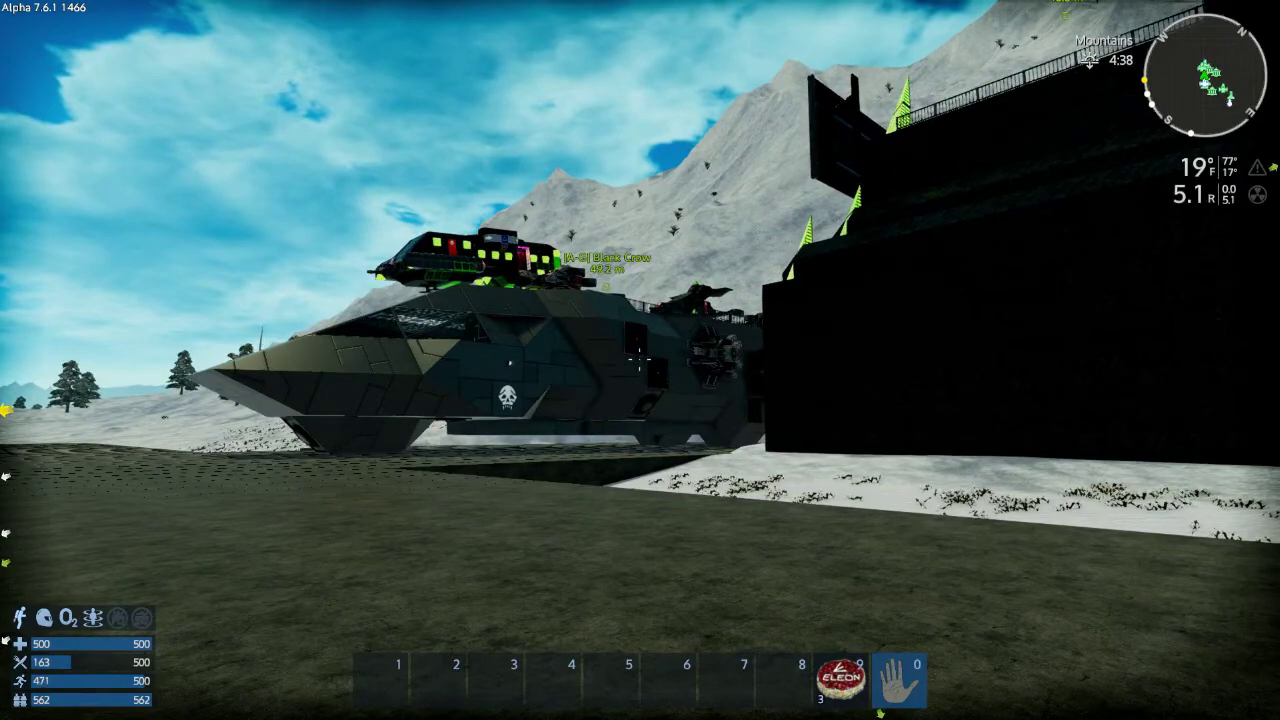
key("w")
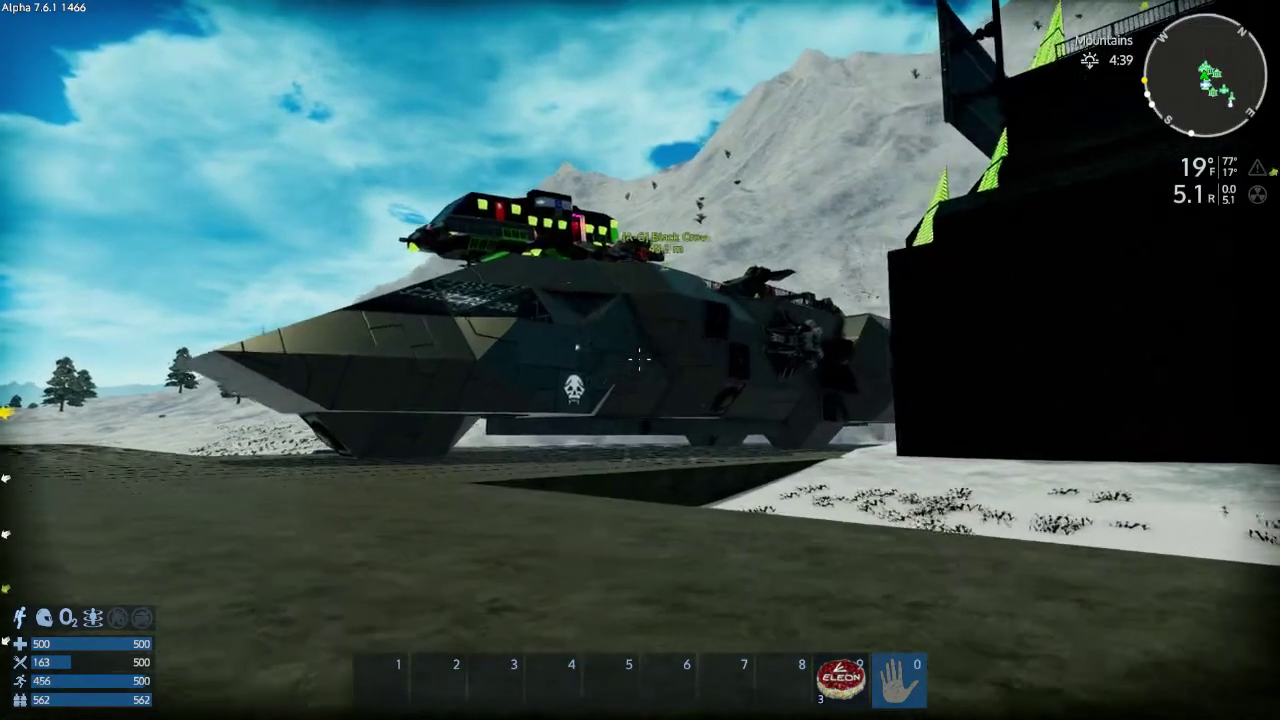
key("w")
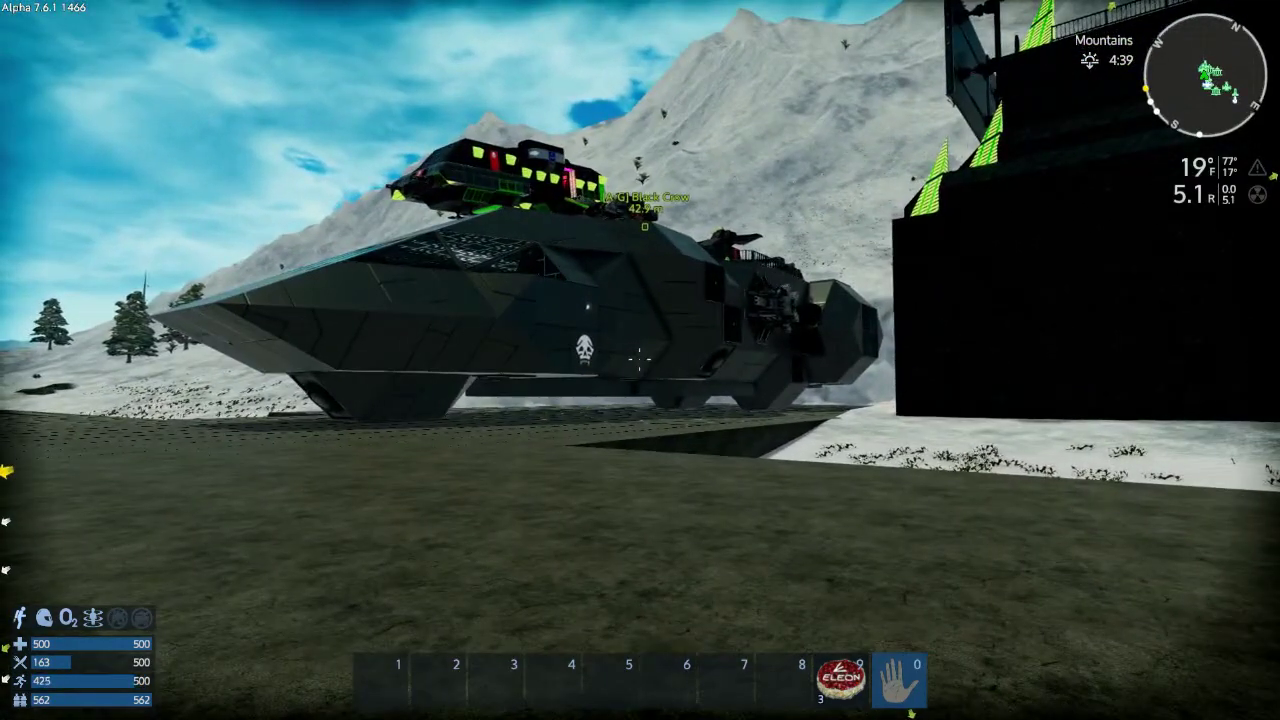
key("a")
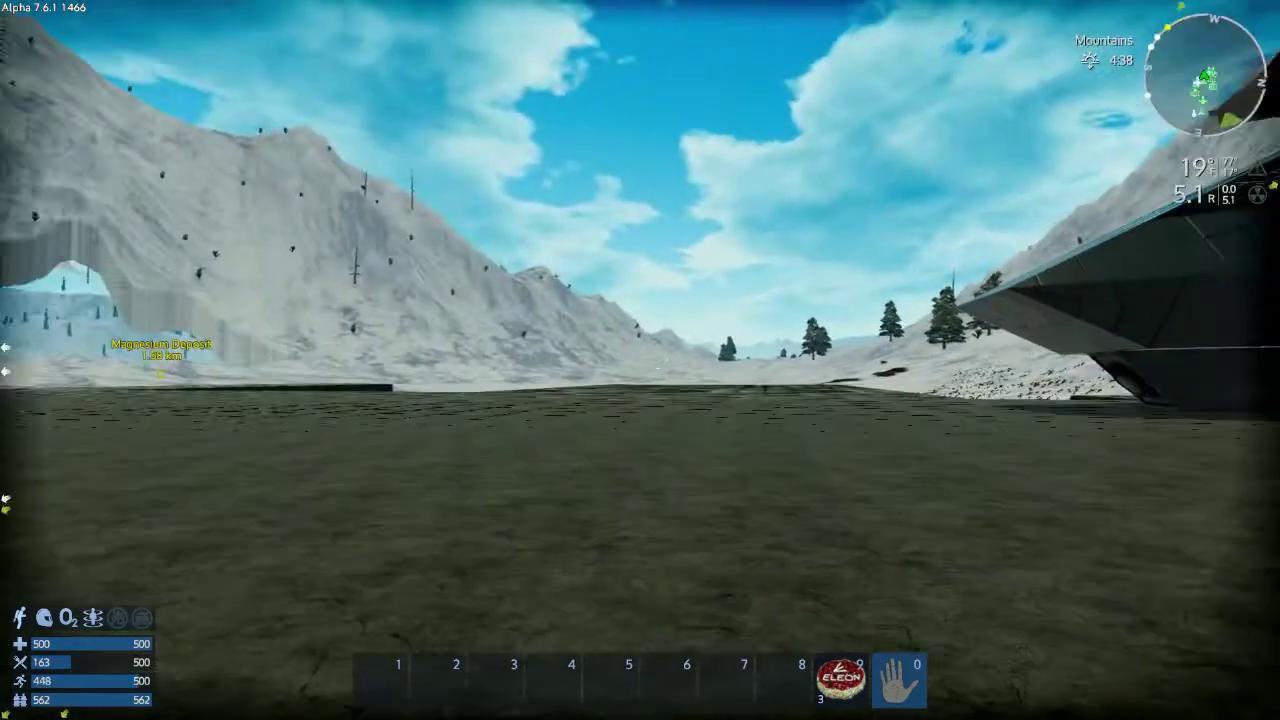
key("a")
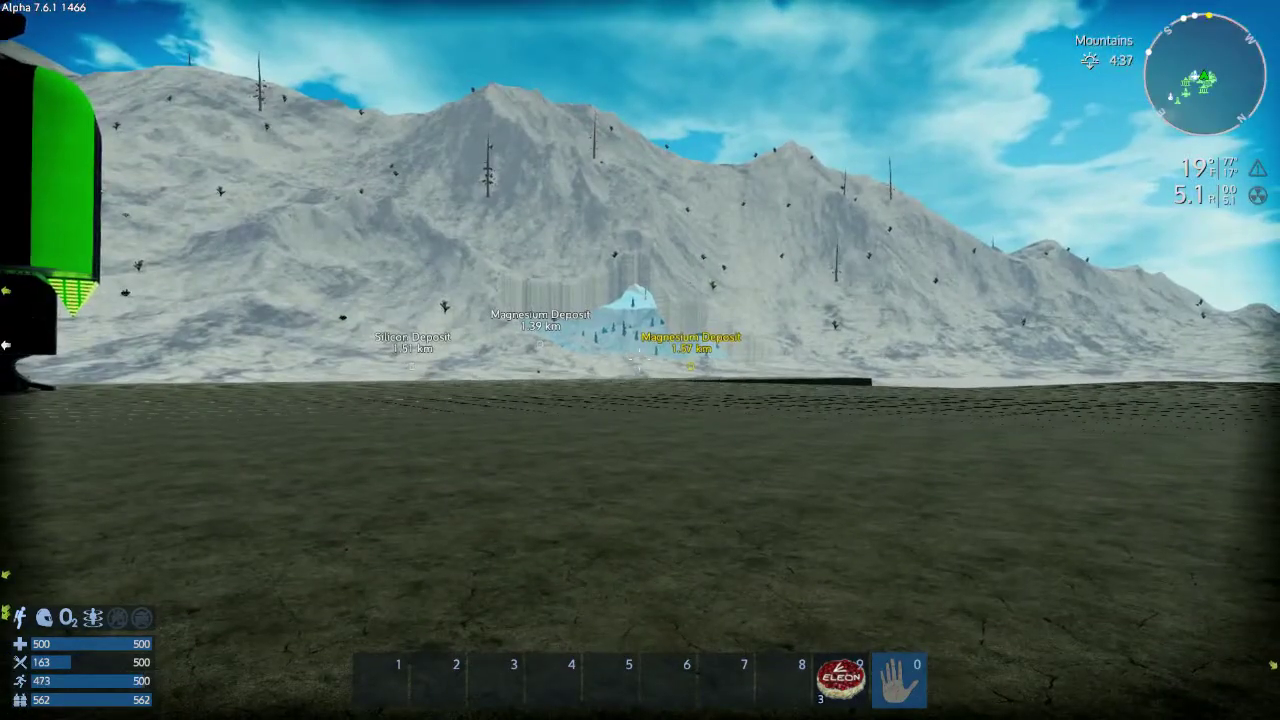